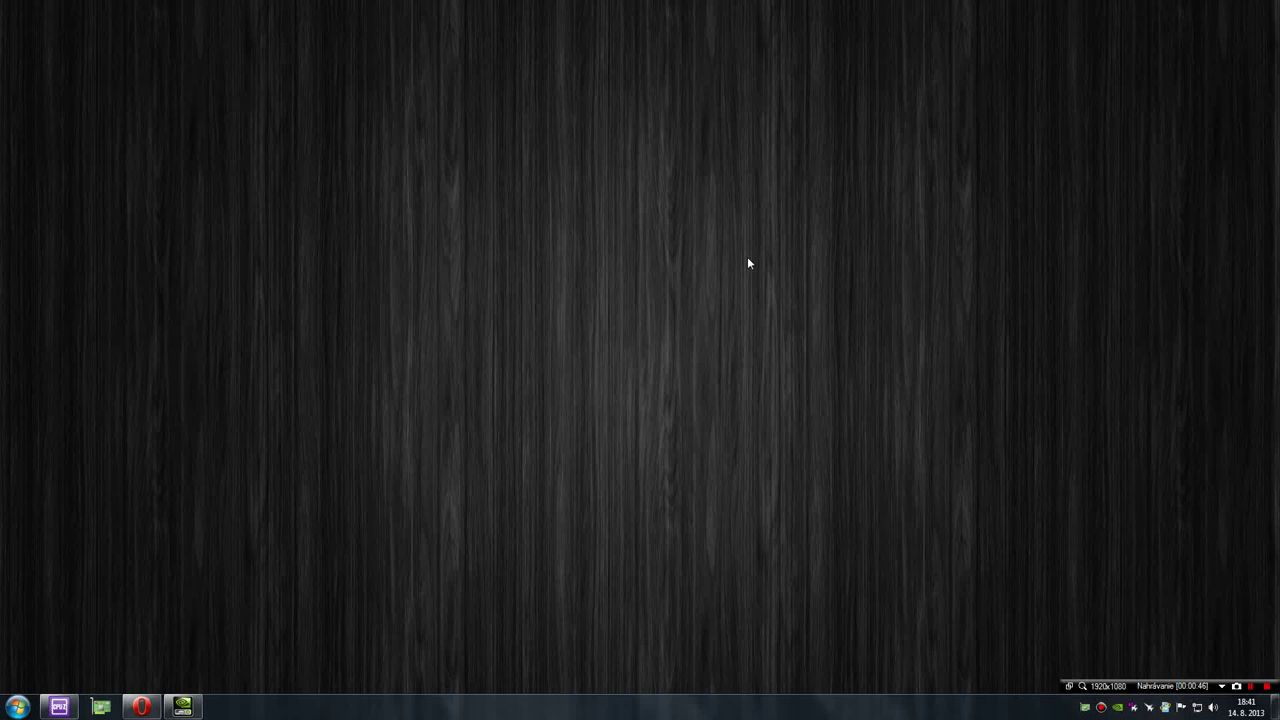
Close the Opera browser window from its taskbar entry
left_click(140, 706)
left_click(150, 706)
right_click(145, 706)
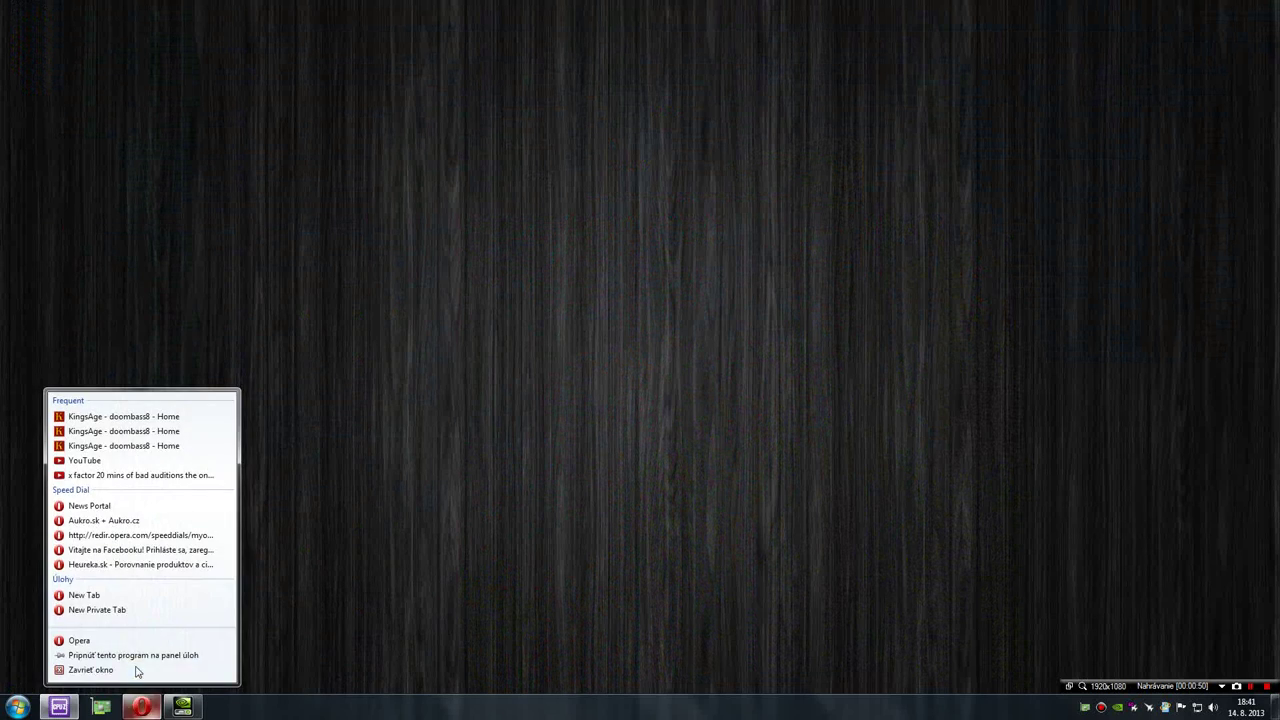
left_click(140, 672)
Search the installed programs for "mozi" and launch Mozilla Firefox
left_click(18, 706)
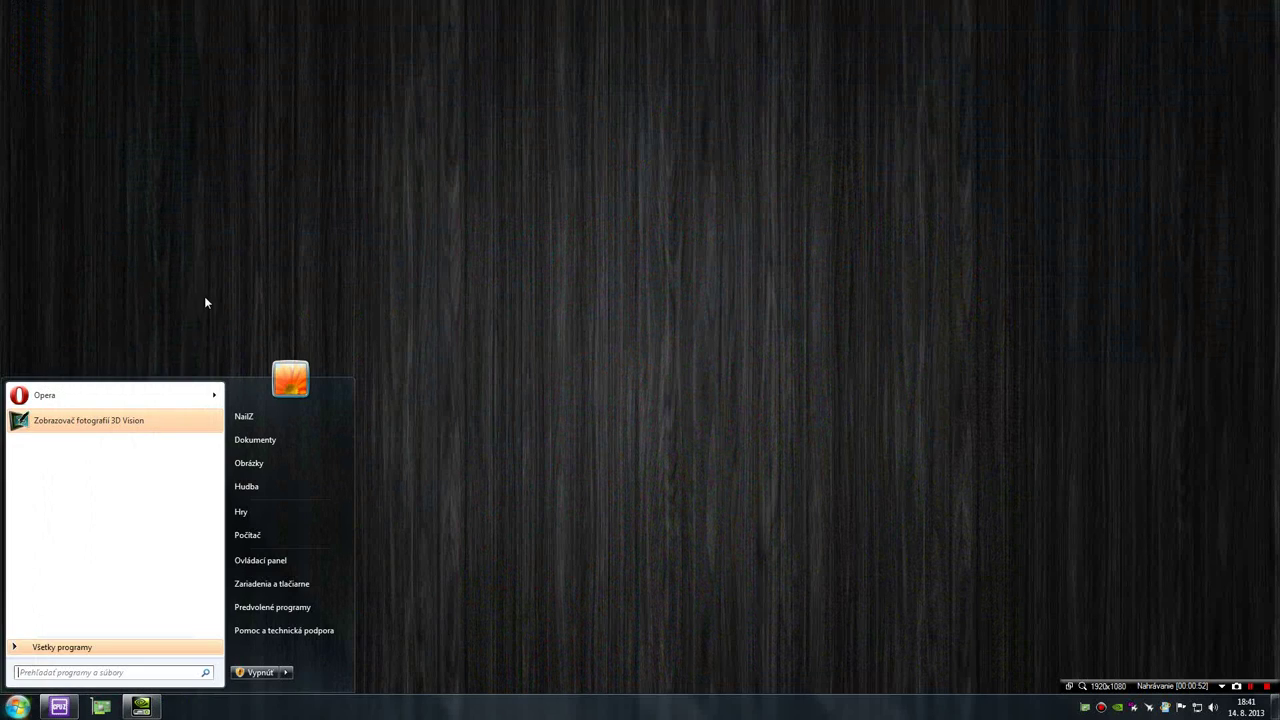
type("mozi")
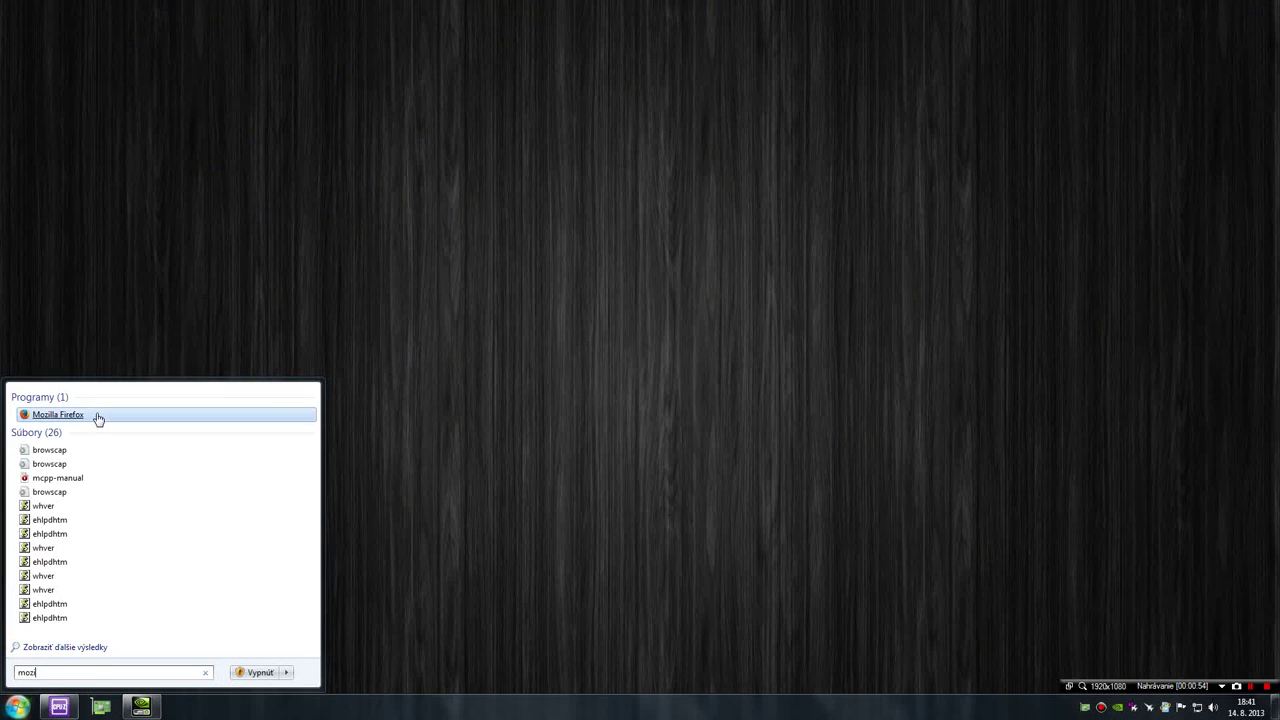
left_click(98, 418)
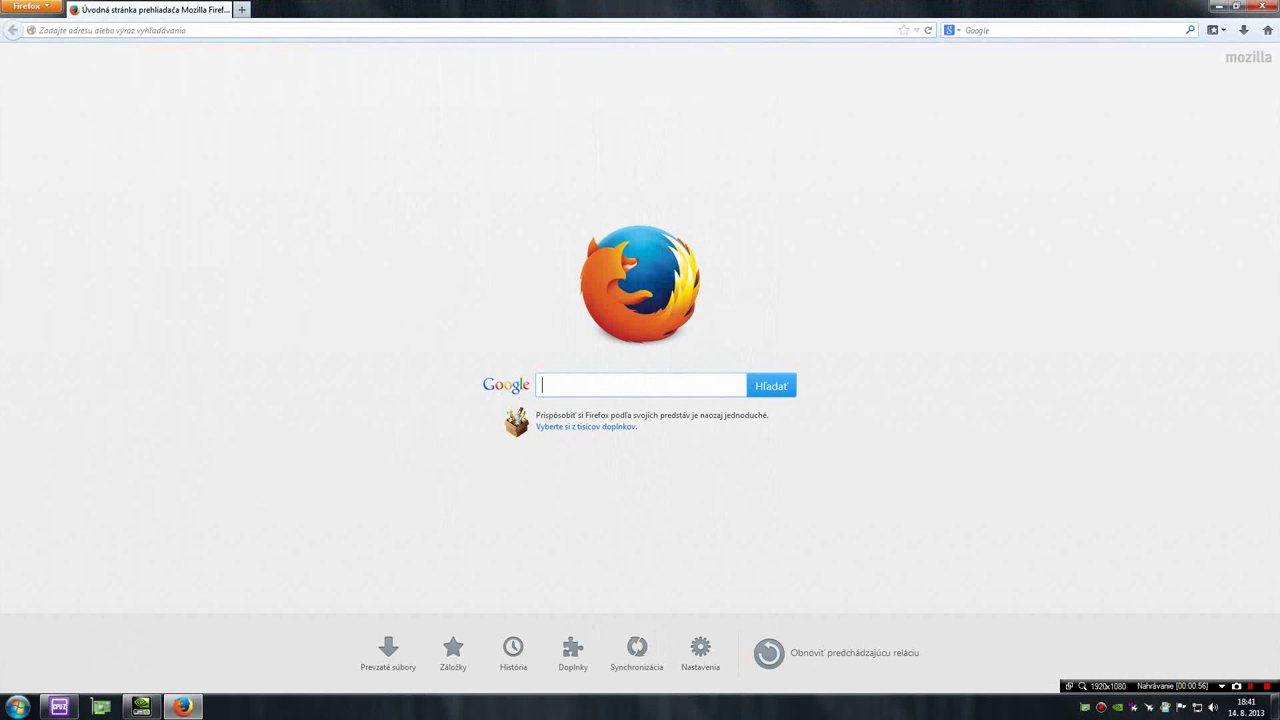
Go to the previously visited site gamemagazin.wix.com/home
left_click(100, 30)
type("g")
key("Down")
key("Down")
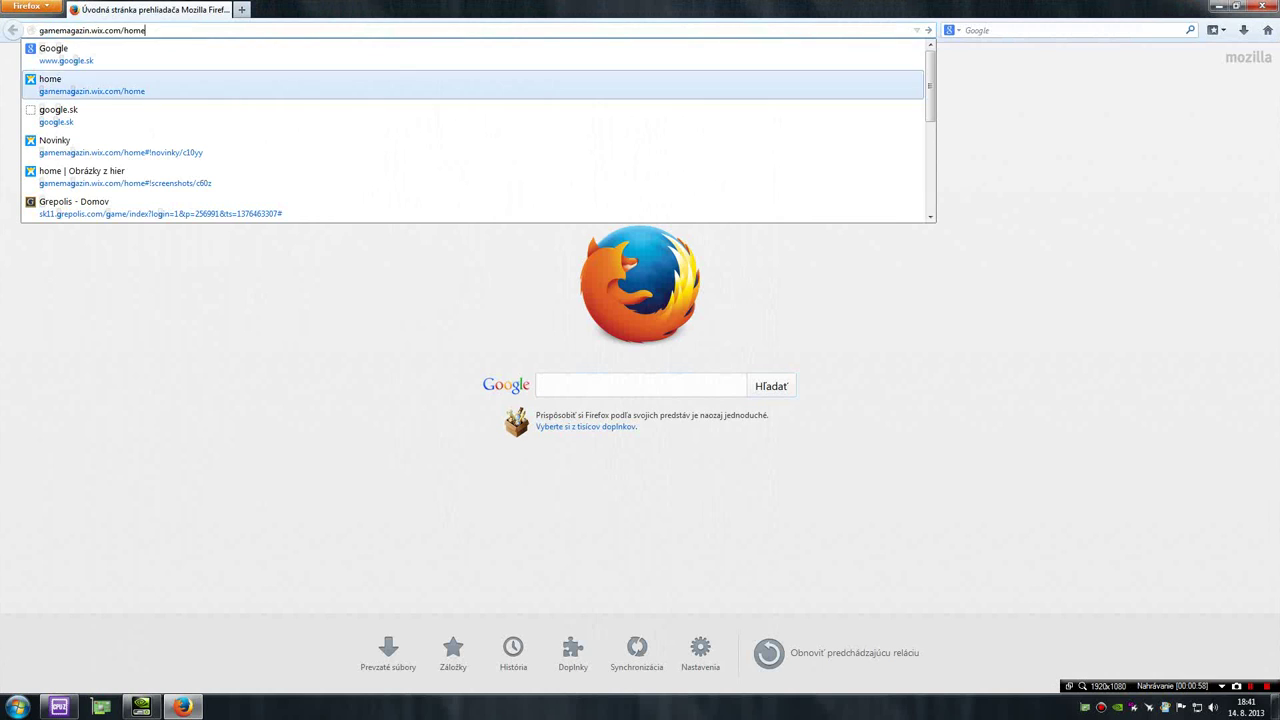
key("Return")
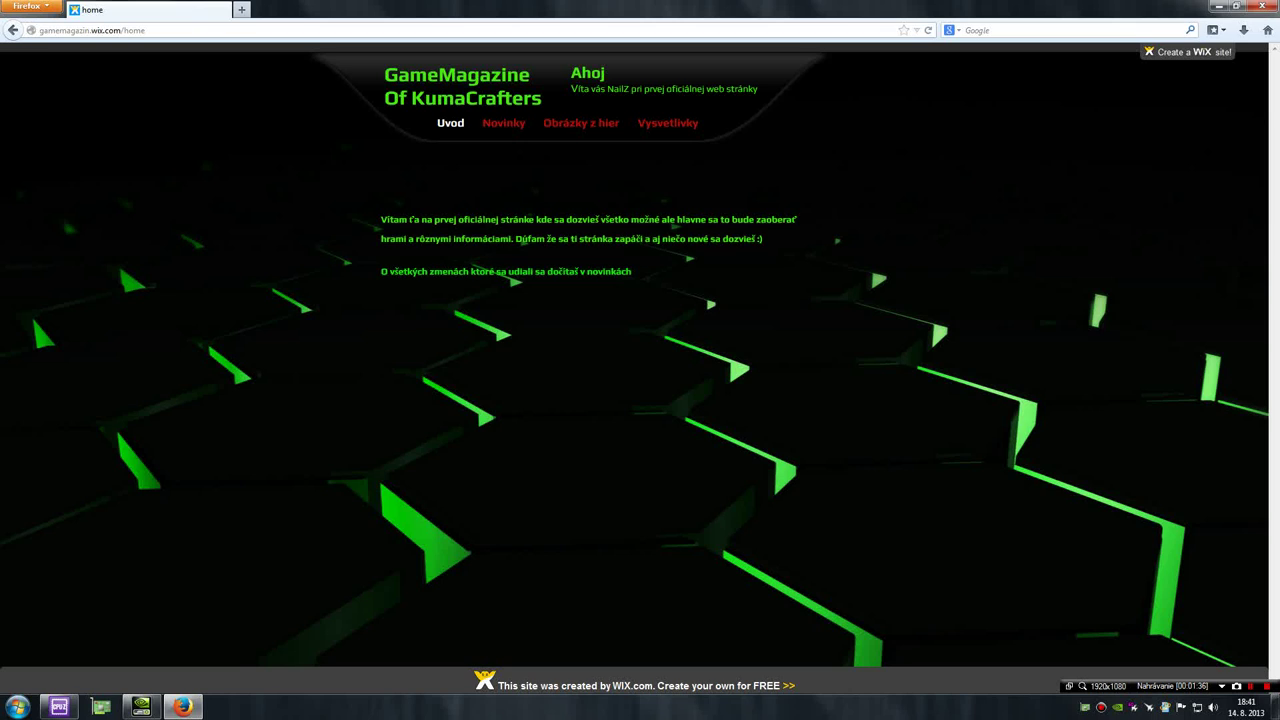
Read the V-Synch + Post Processing explanation under Vysvetlivky and the site's Novinky page
left_click(667, 123)
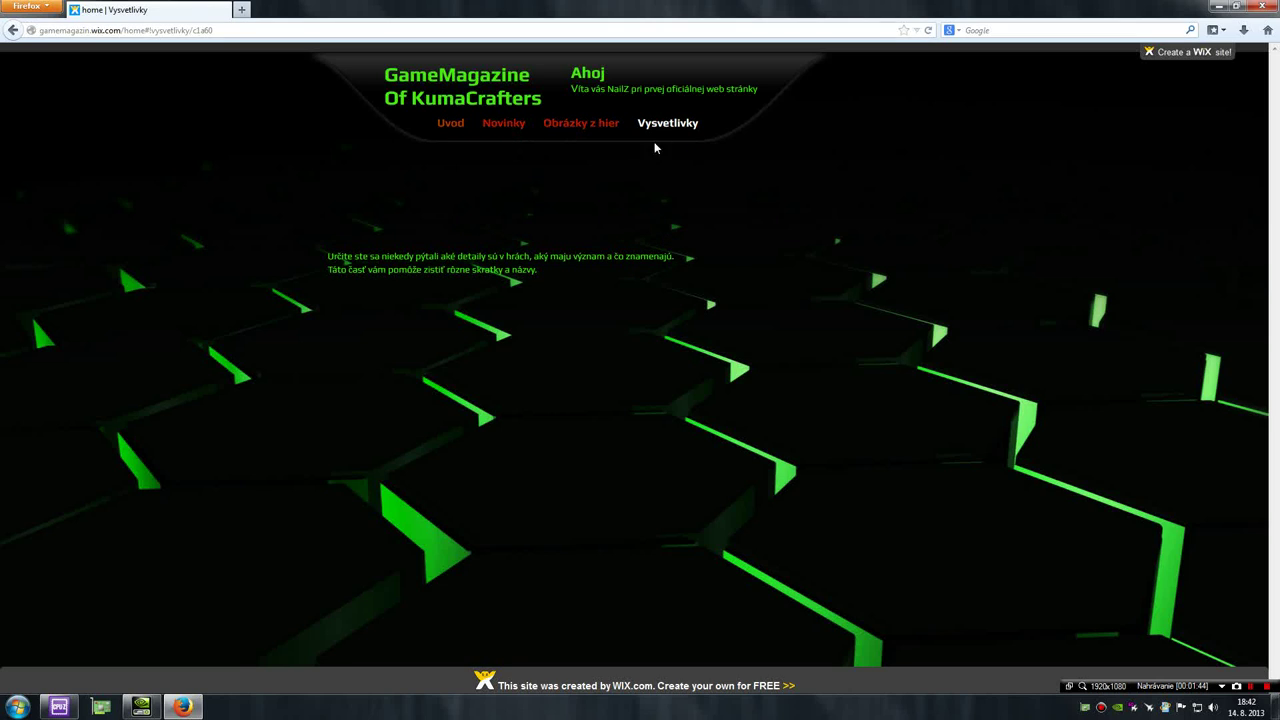
mouse_move(668, 135)
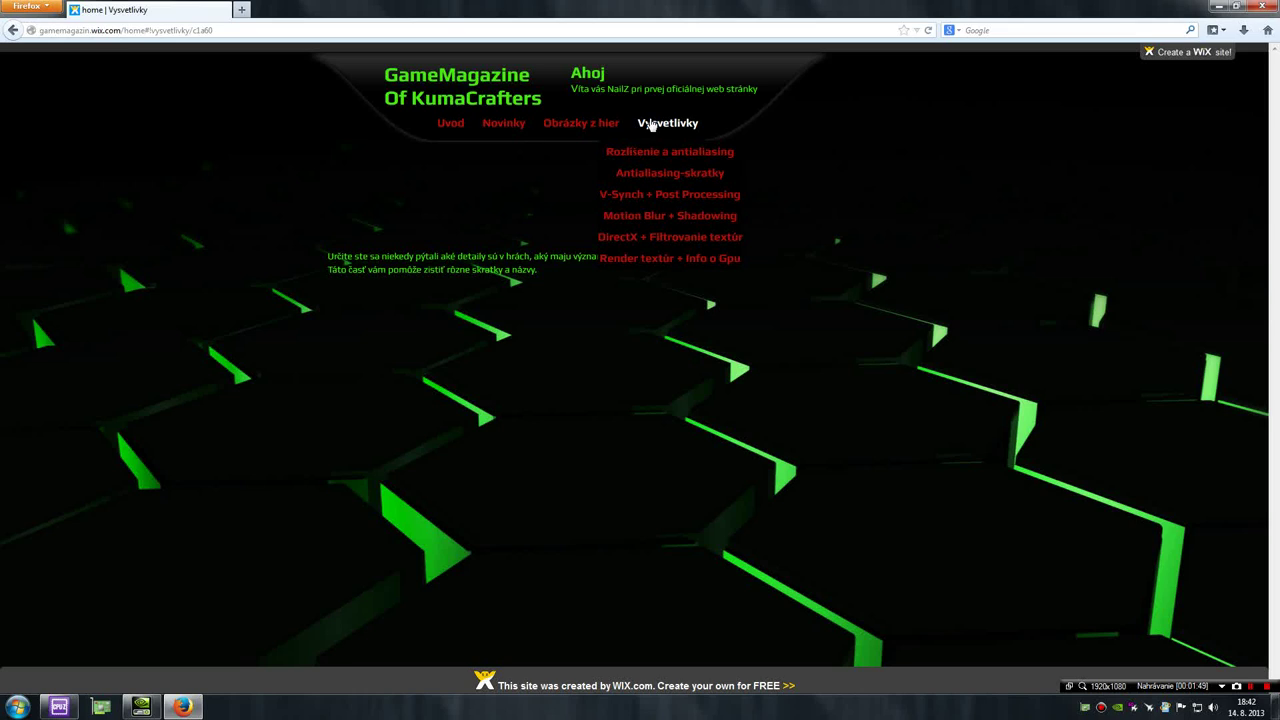
left_click(656, 198)
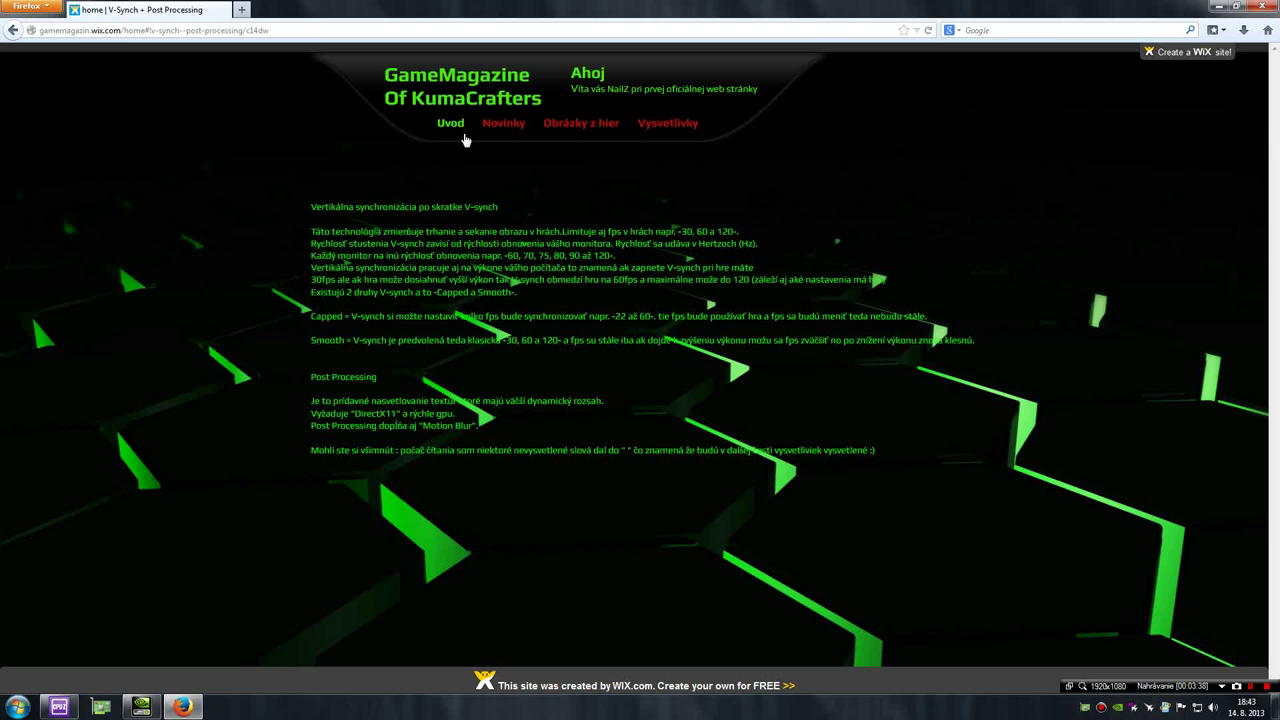
left_click(503, 123)
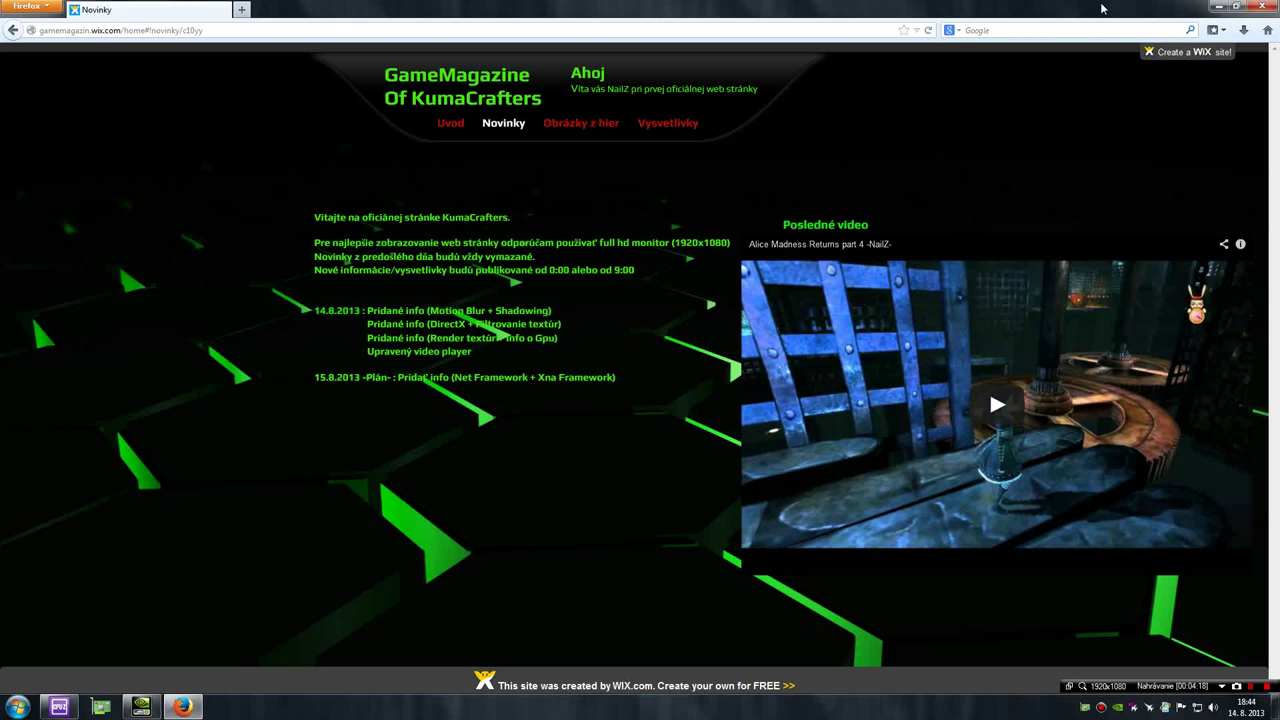
Minimize Firefox, switch to CPU-Z and examine the processor details, including the clock speed of each core
left_click(1219, 6)
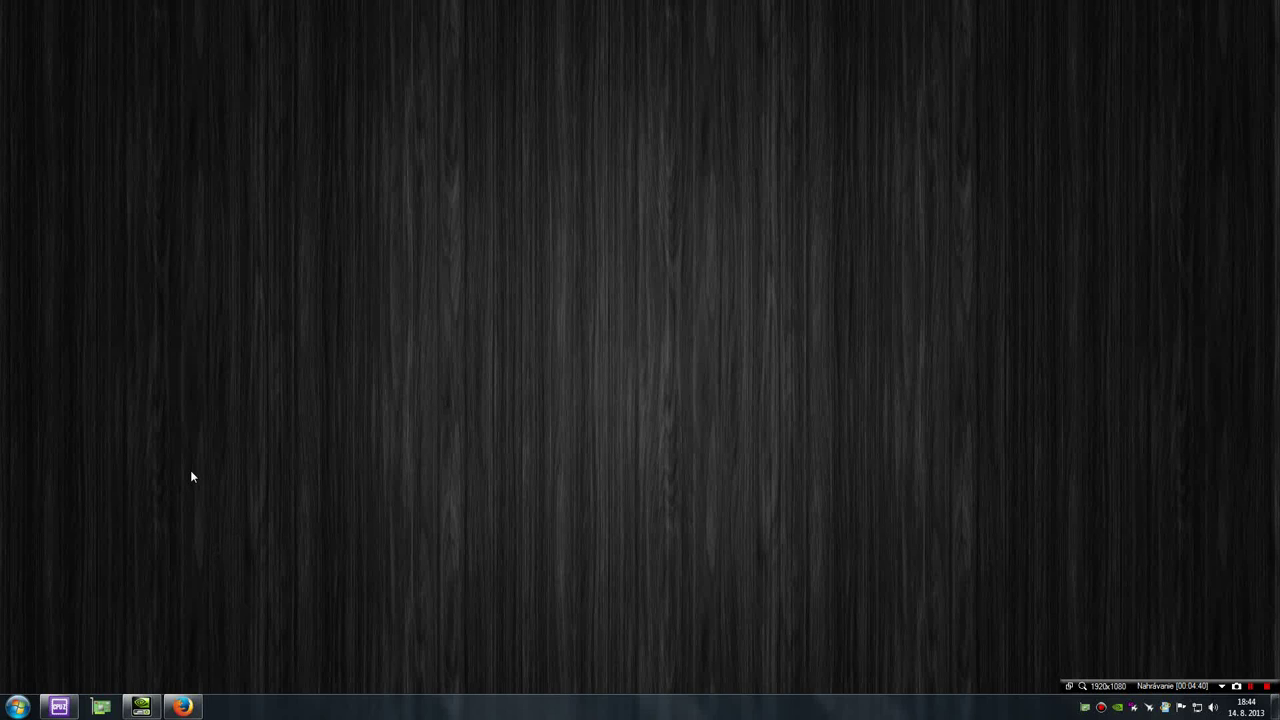
left_click(59, 707)
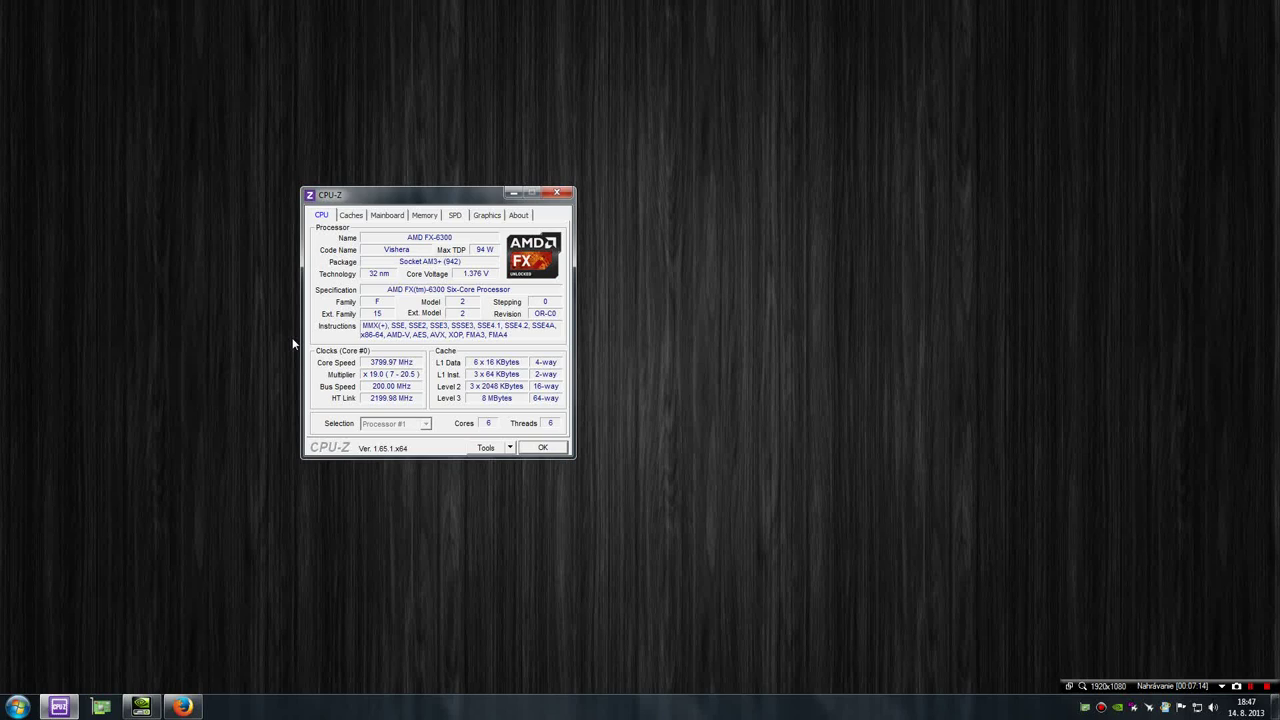
left_click(367, 333)
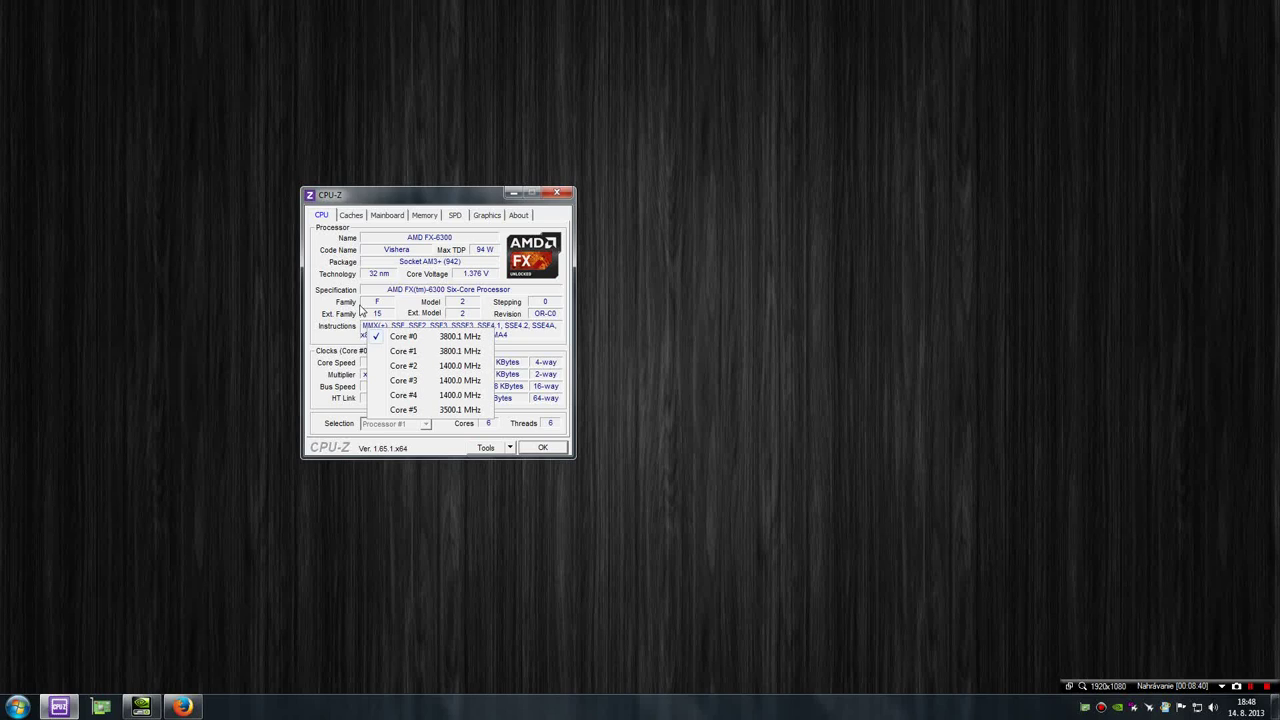
left_click(360, 311)
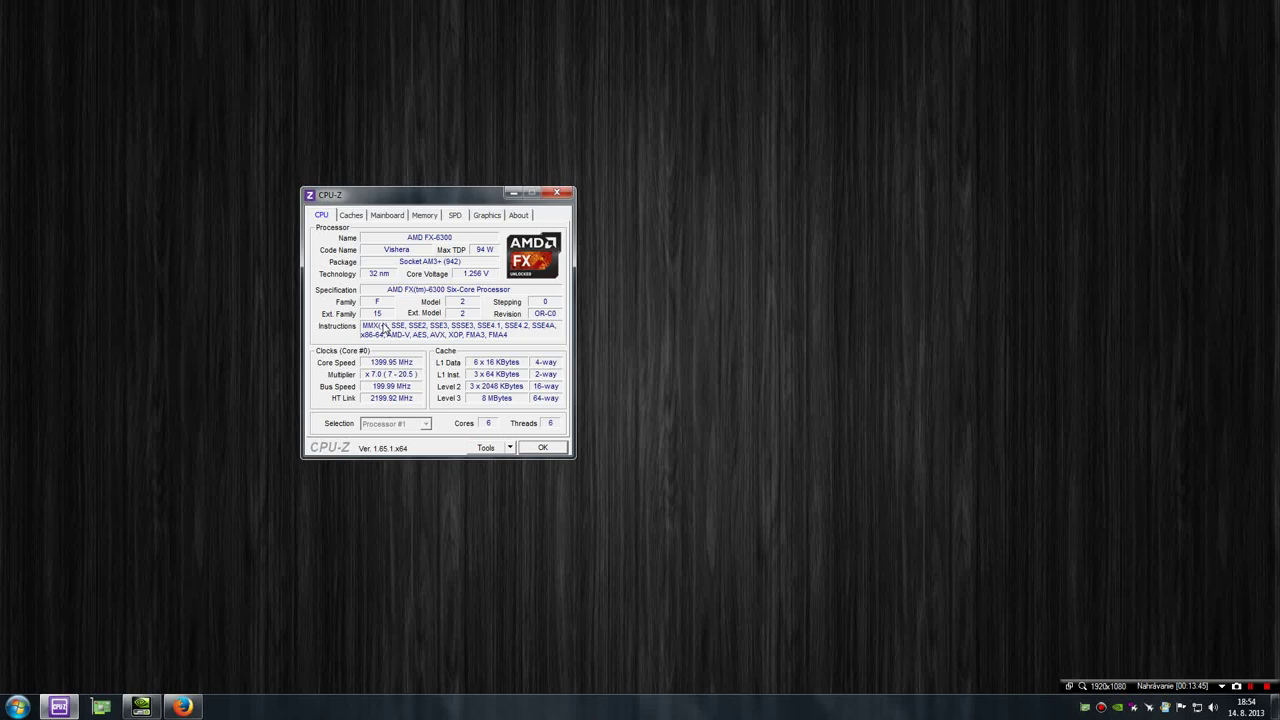
Examine the cache, mainboard and memory information in CPU-Z, rechecking the processor details along the way
left_click(357, 220)
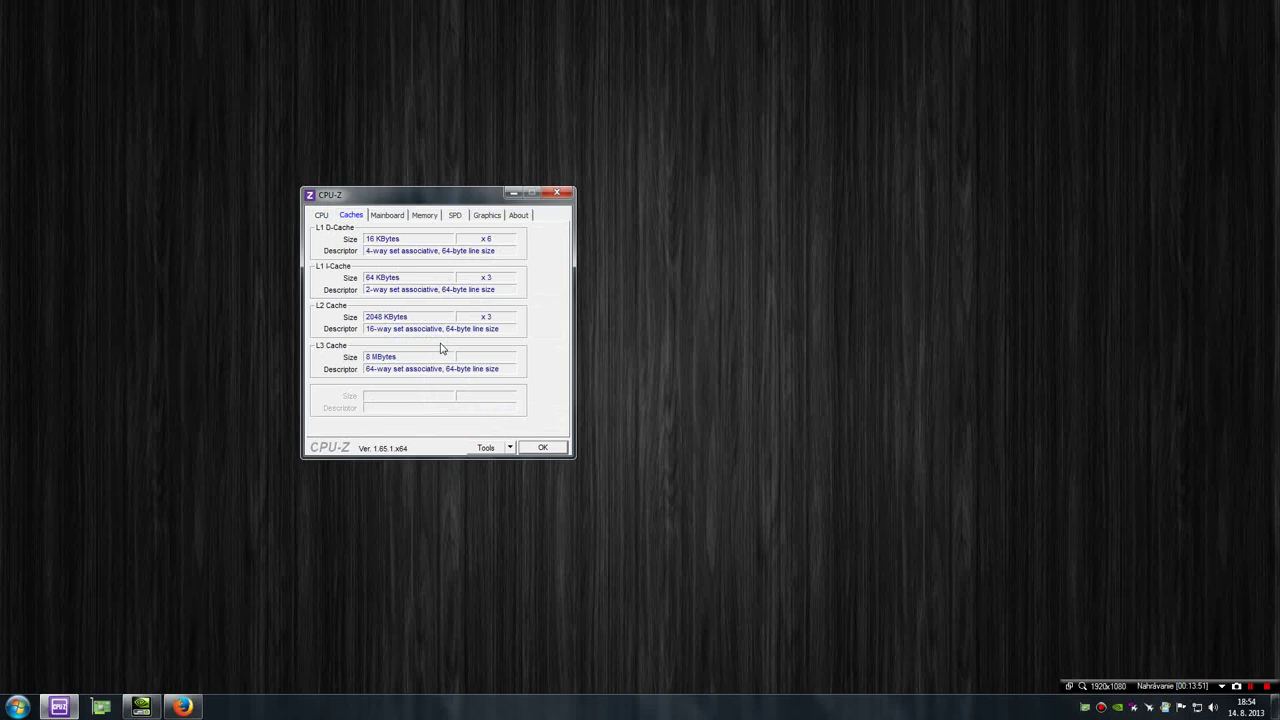
left_click(401, 219)
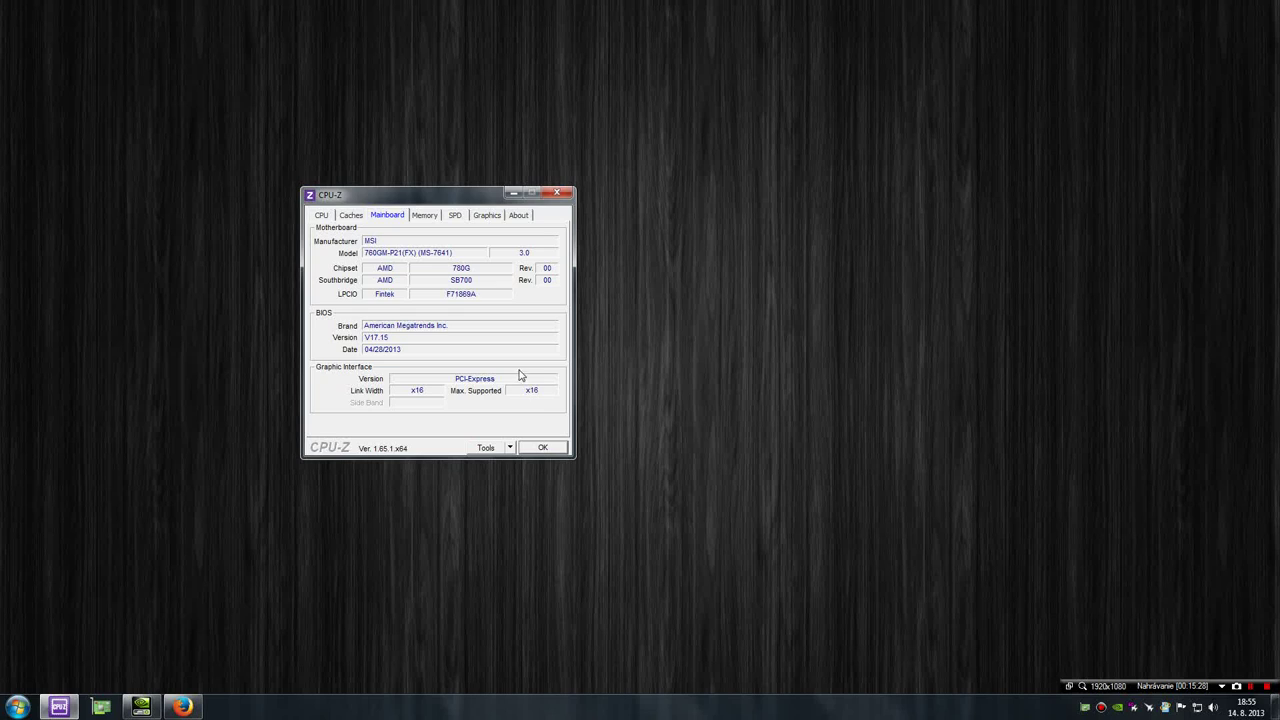
left_click(426, 216)
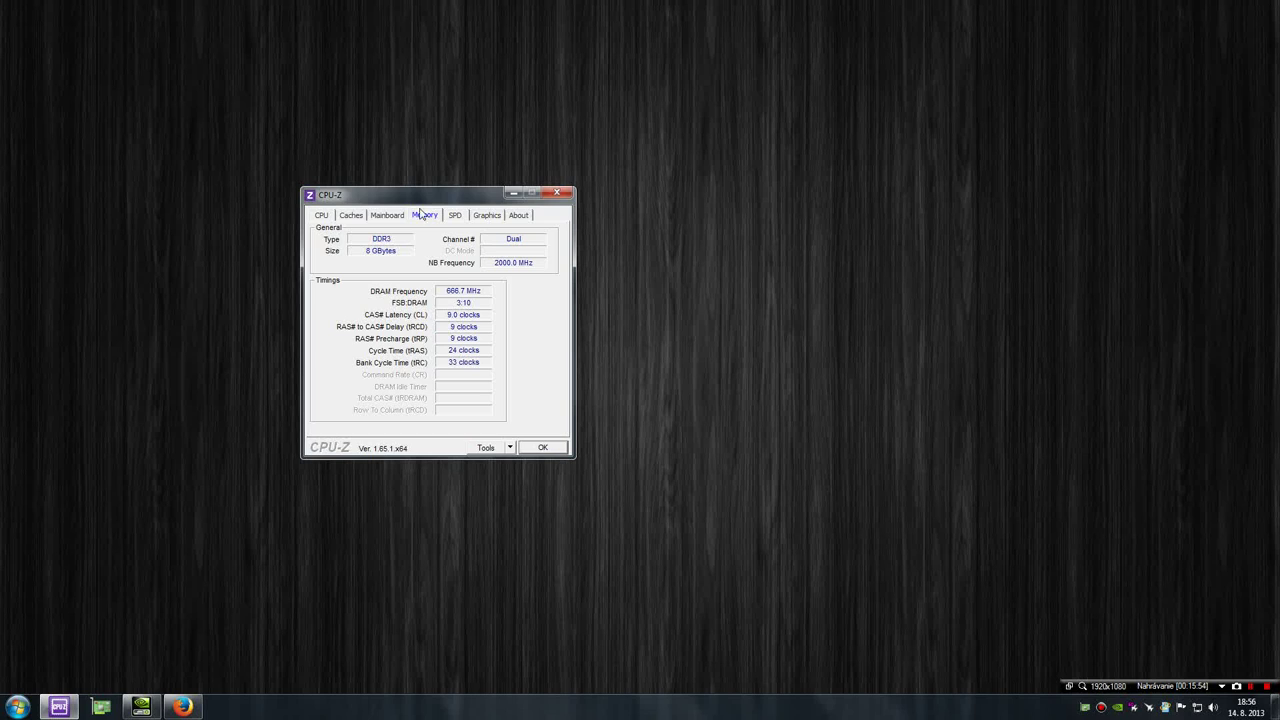
left_click(324, 217)
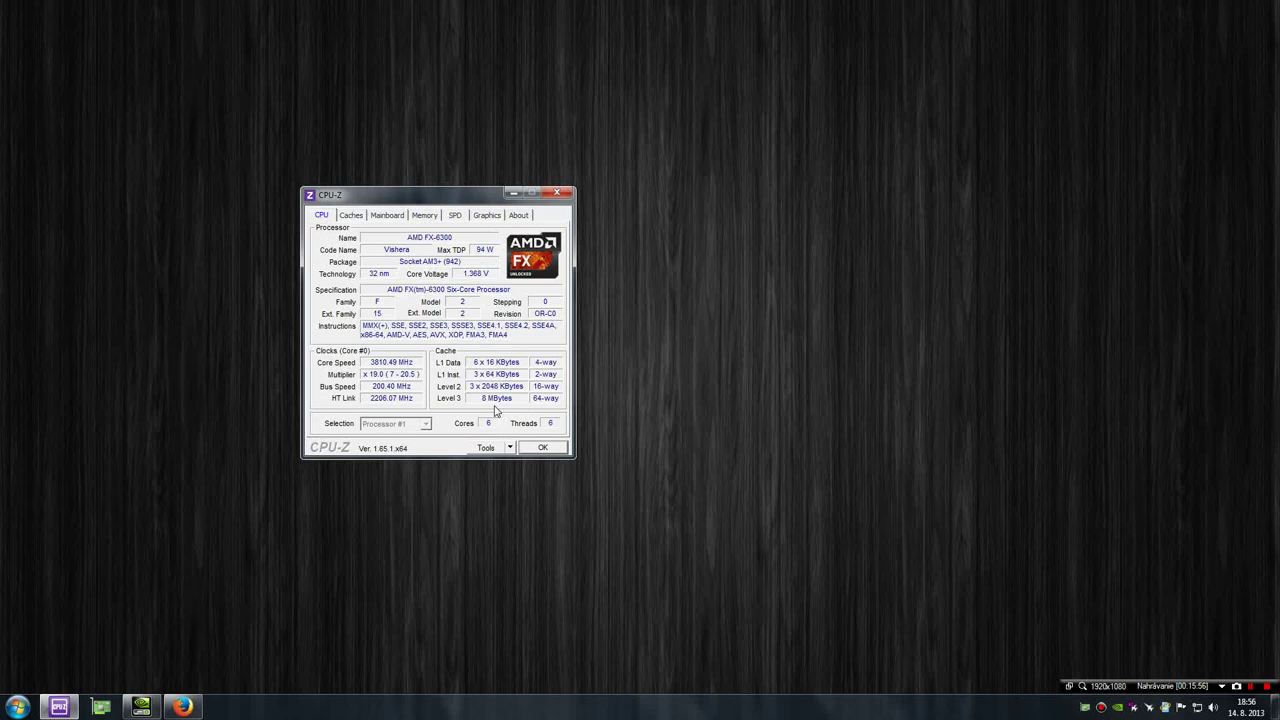
left_click(396, 218)
left_click(423, 216)
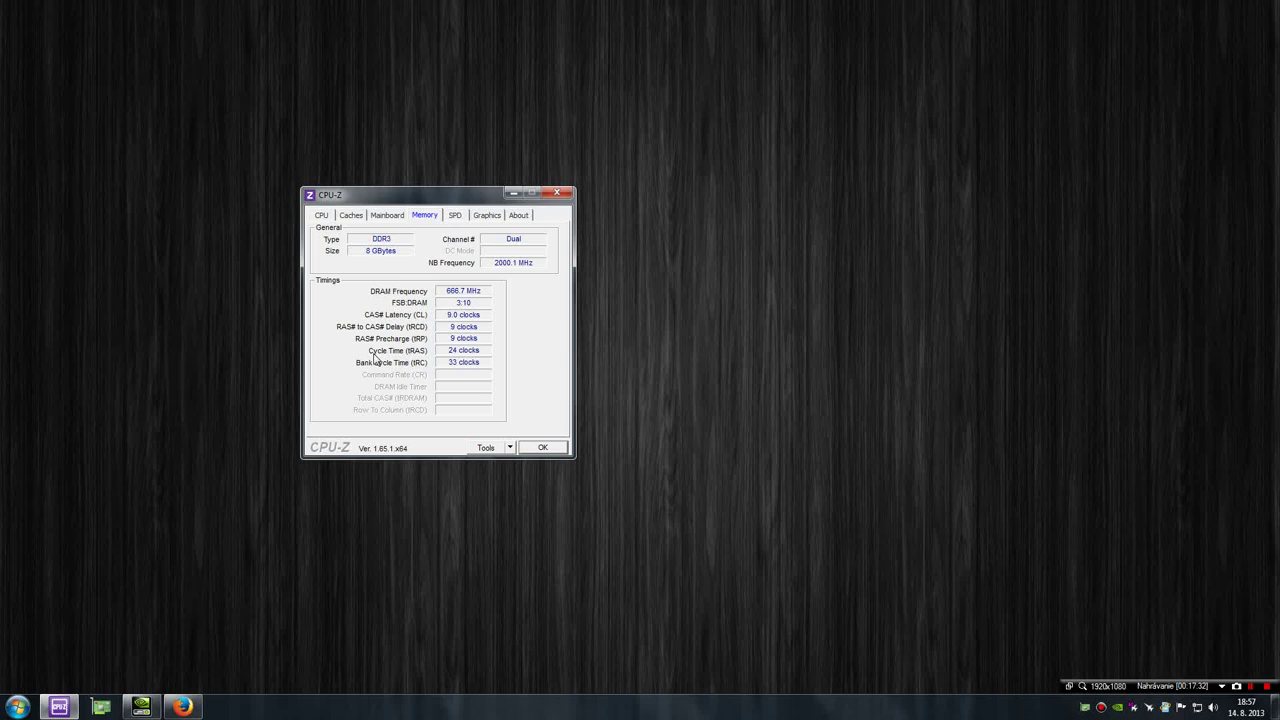
Compare the SPD data of memory Slot #1 and Slot #2, and close CPU-Z
left_click(458, 217)
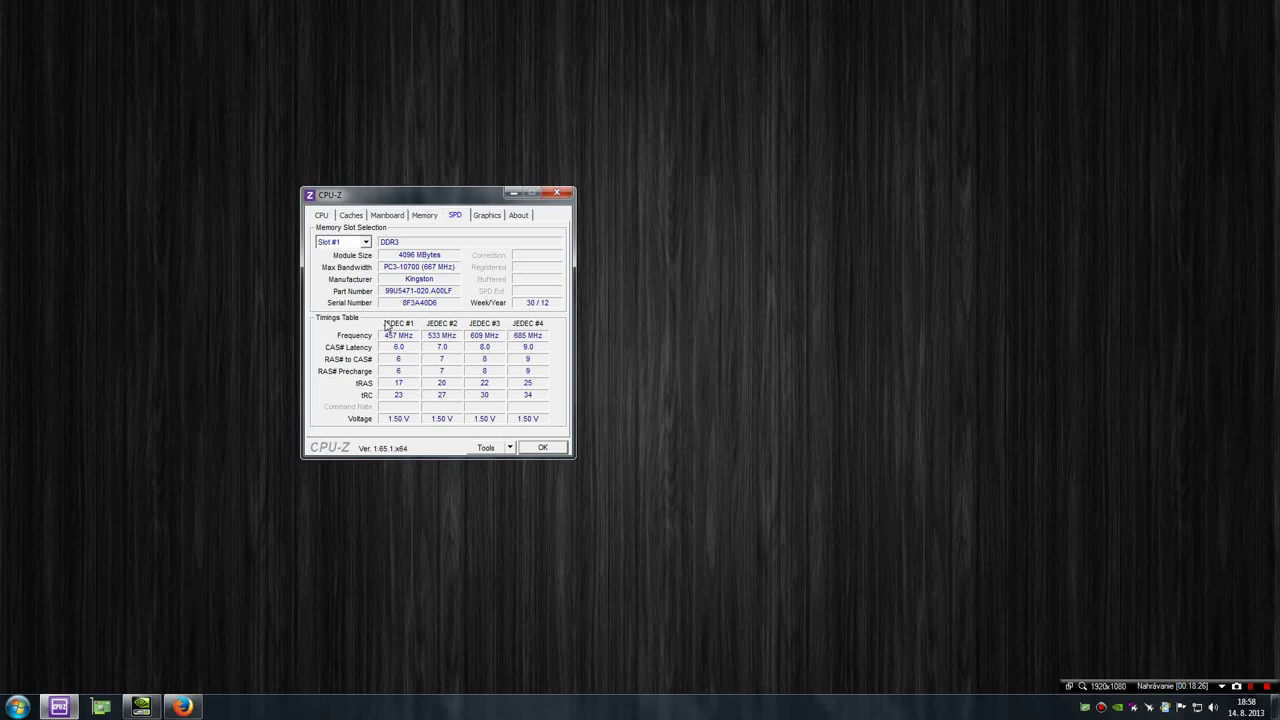
left_click(351, 251)
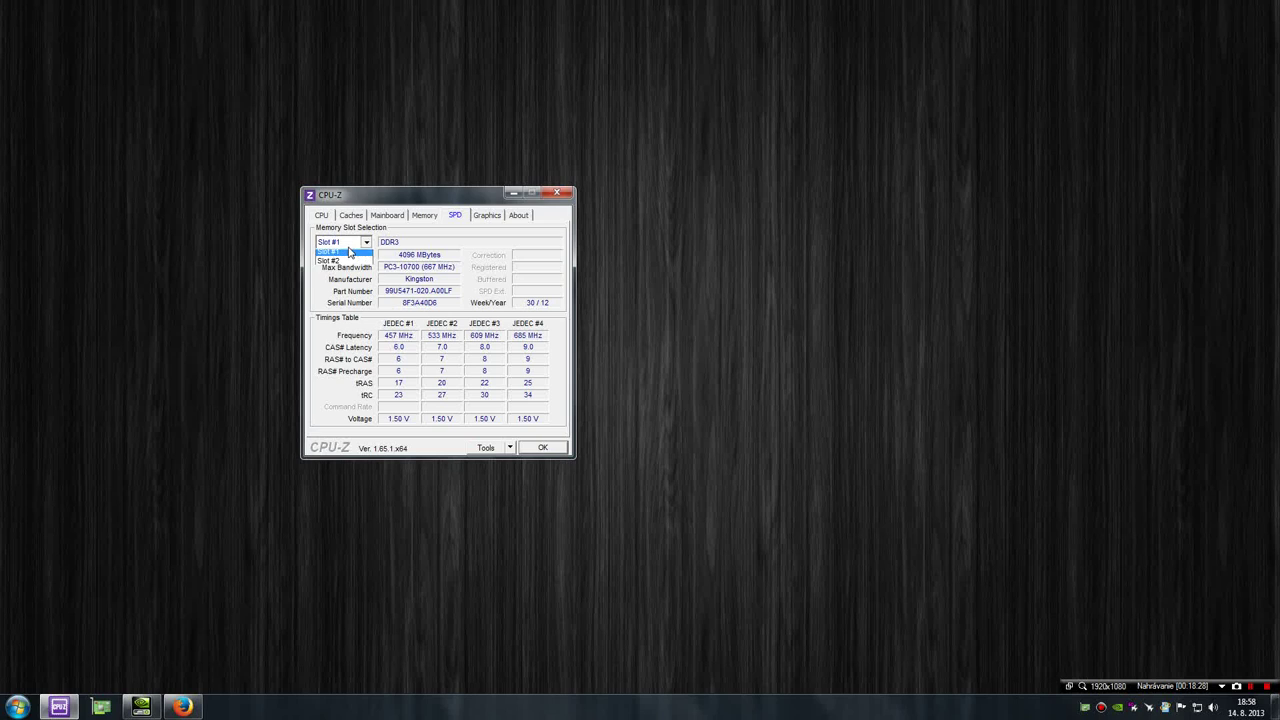
left_click(350, 264)
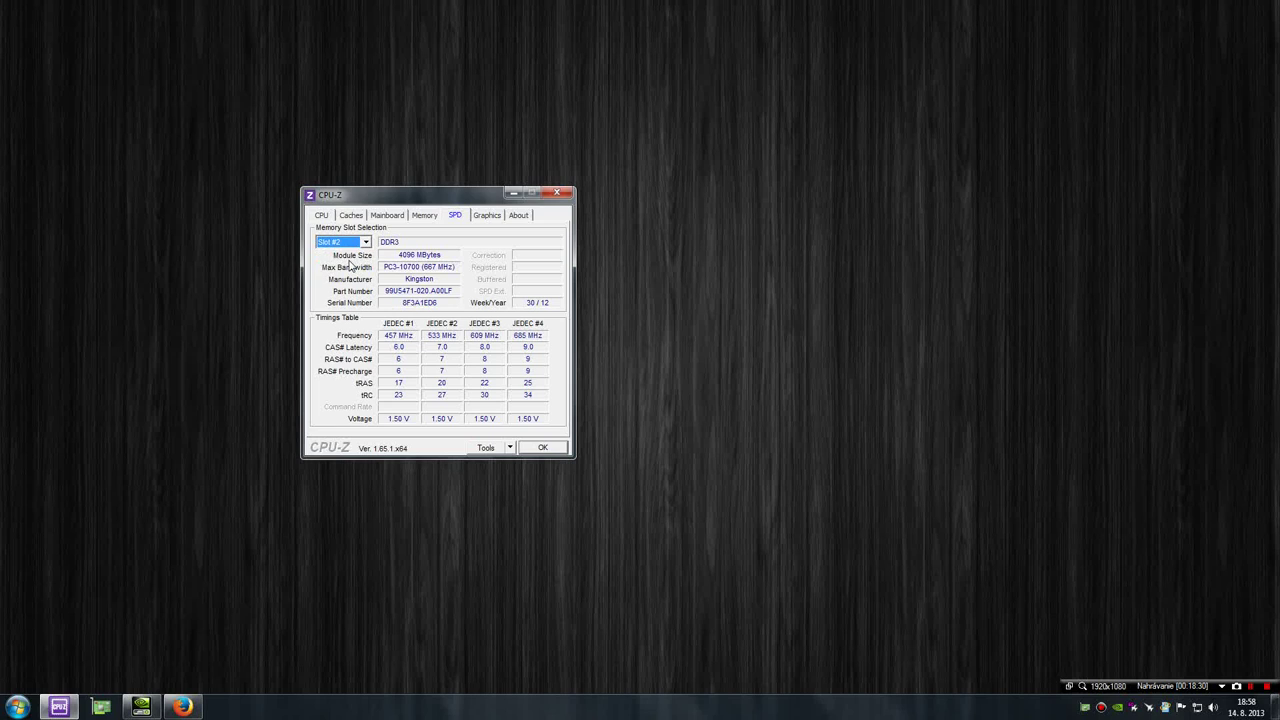
left_click(354, 244)
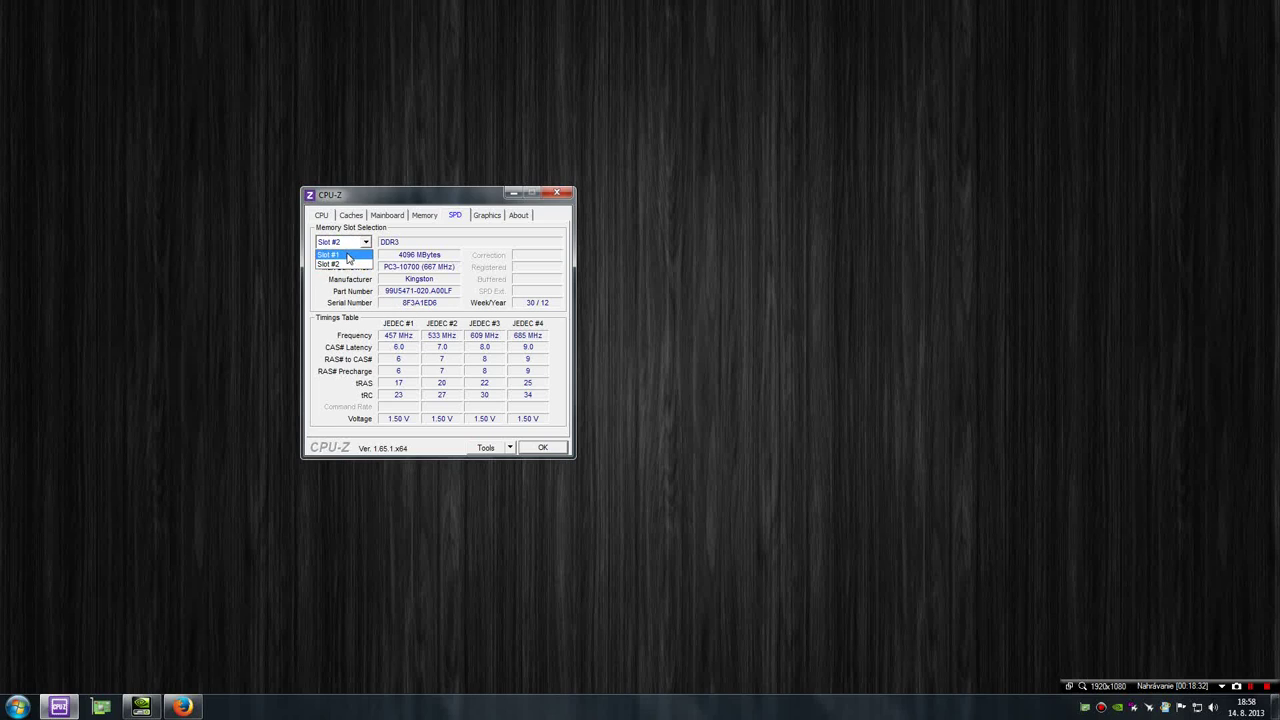
left_click(348, 256)
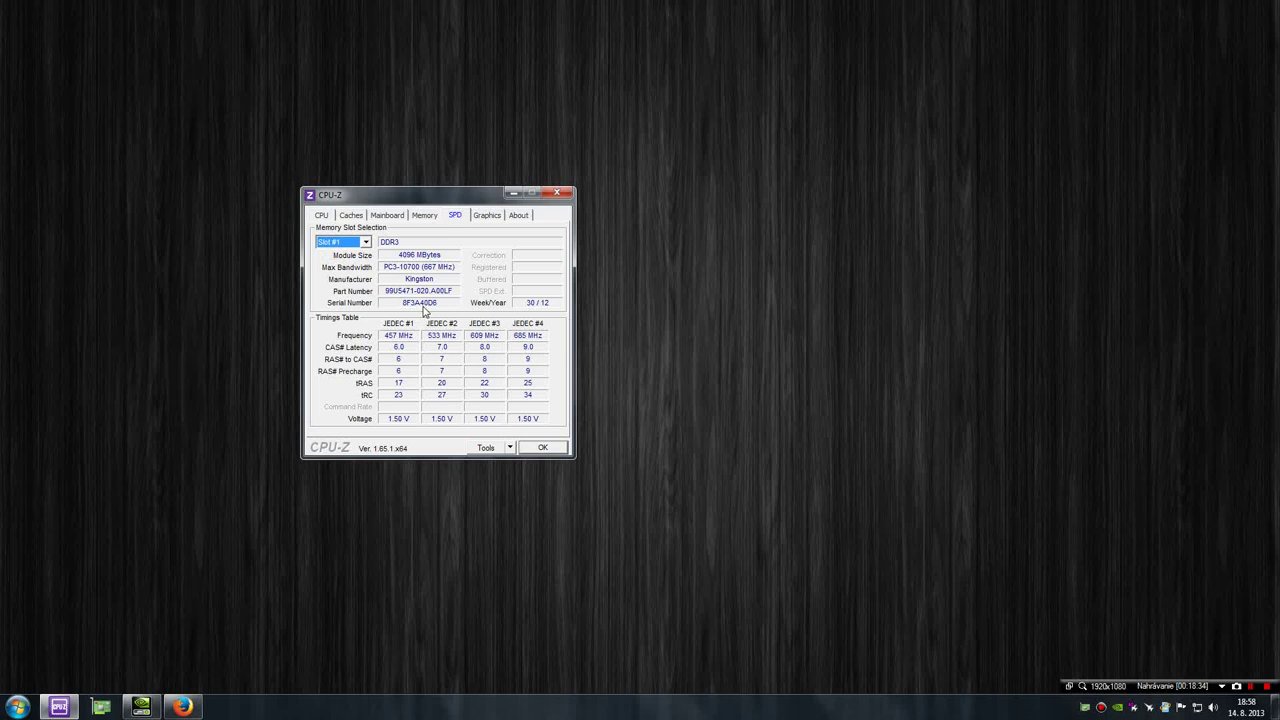
left_click(350, 246)
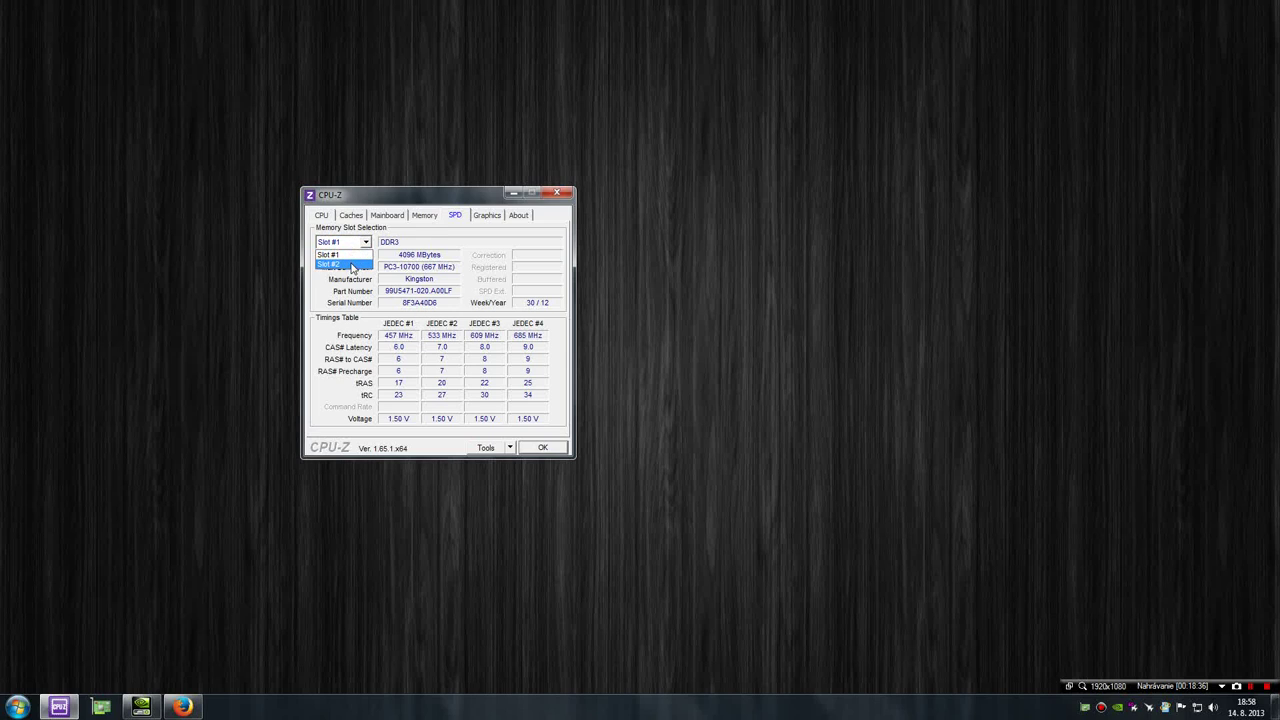
left_click(350, 263)
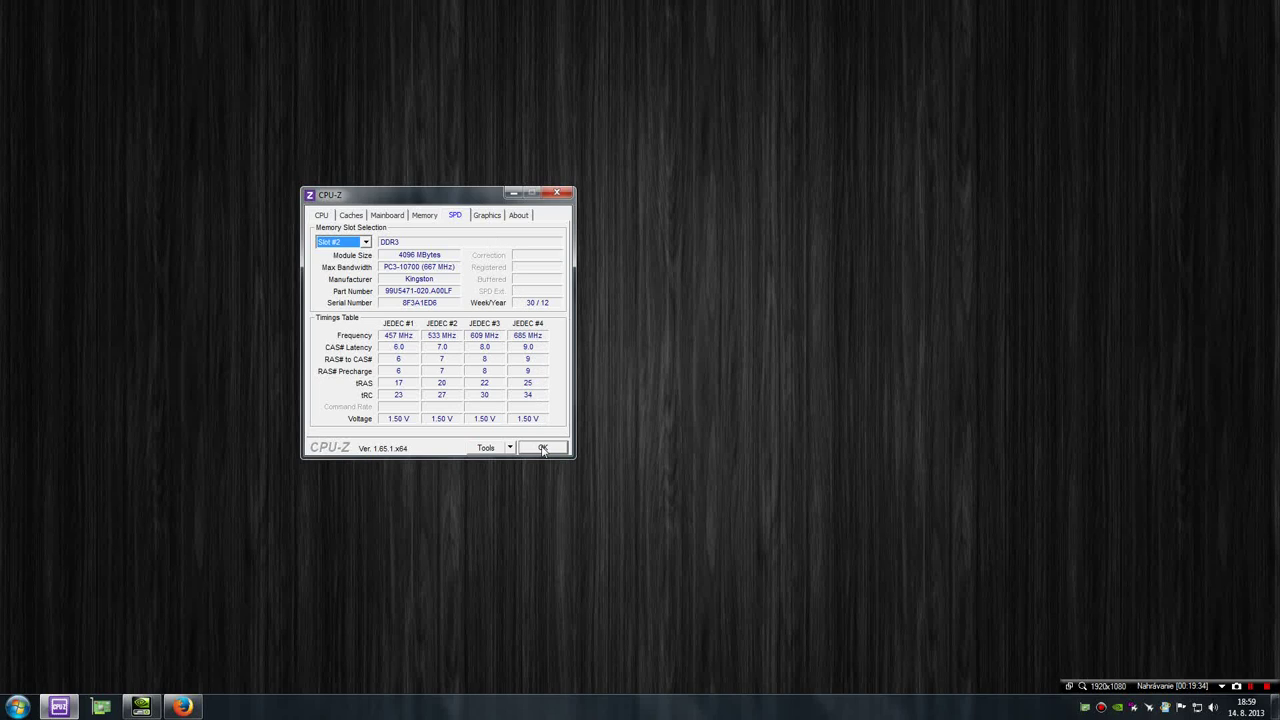
left_click(557, 194)
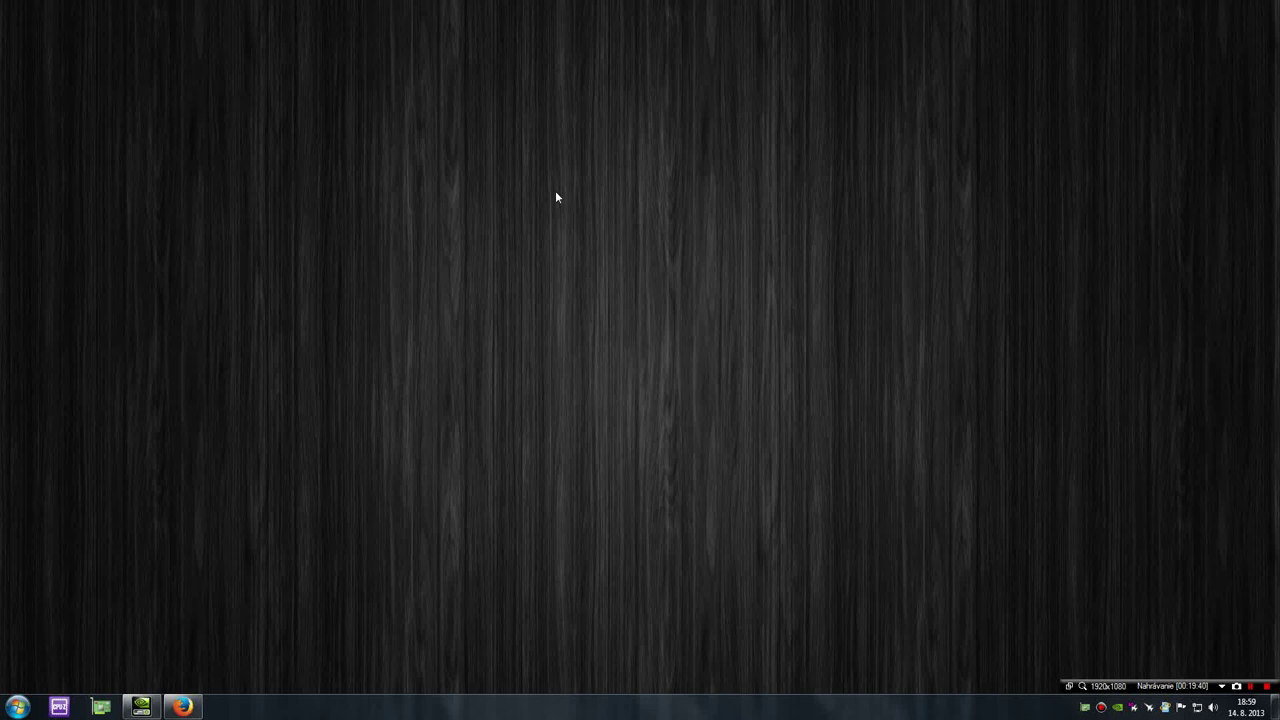
Switch to GPU-Z, reposition its window on the desktop and examine the graphics card specifications
left_click(1083, 707)
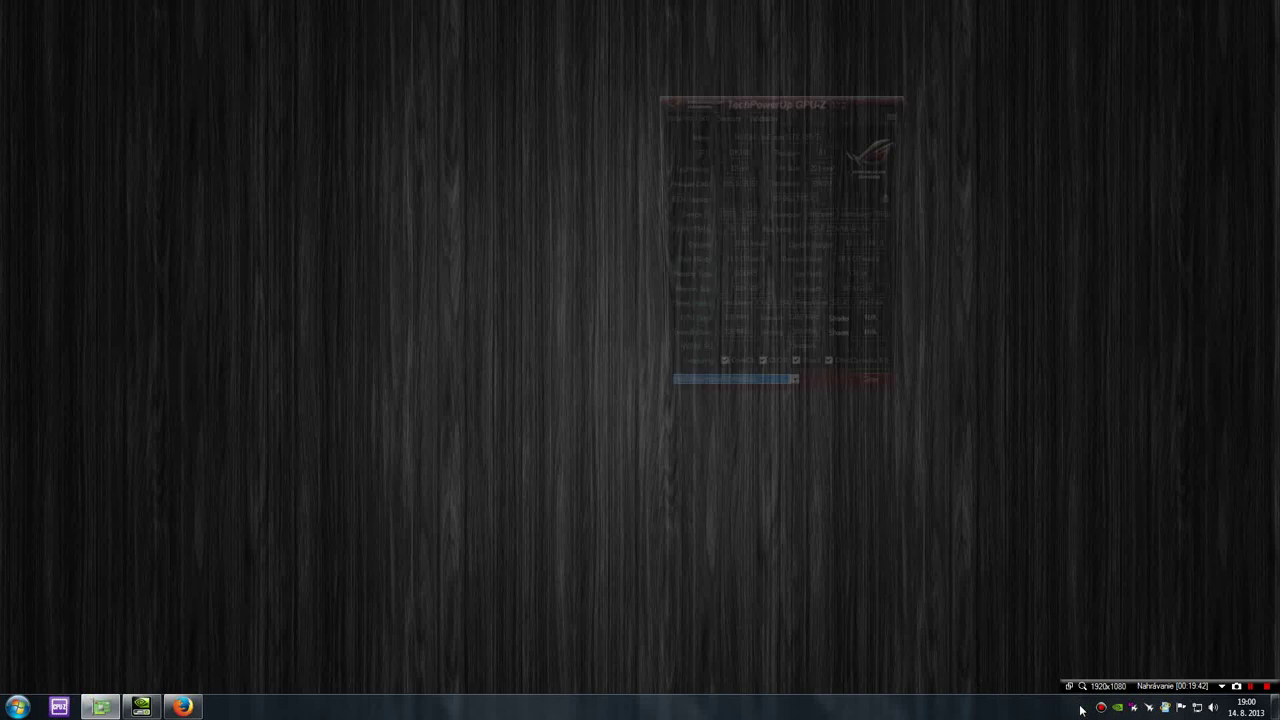
left_click_drag(779, 103, 416, 253)
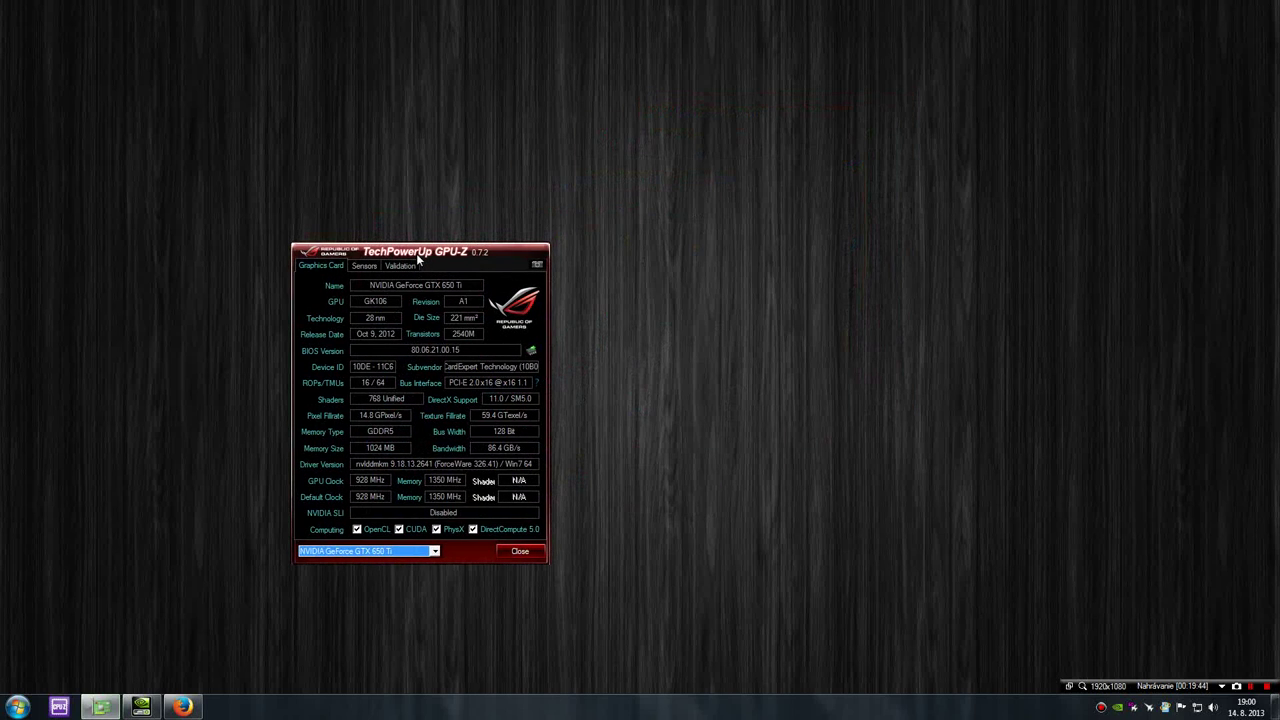
left_click(450, 193)
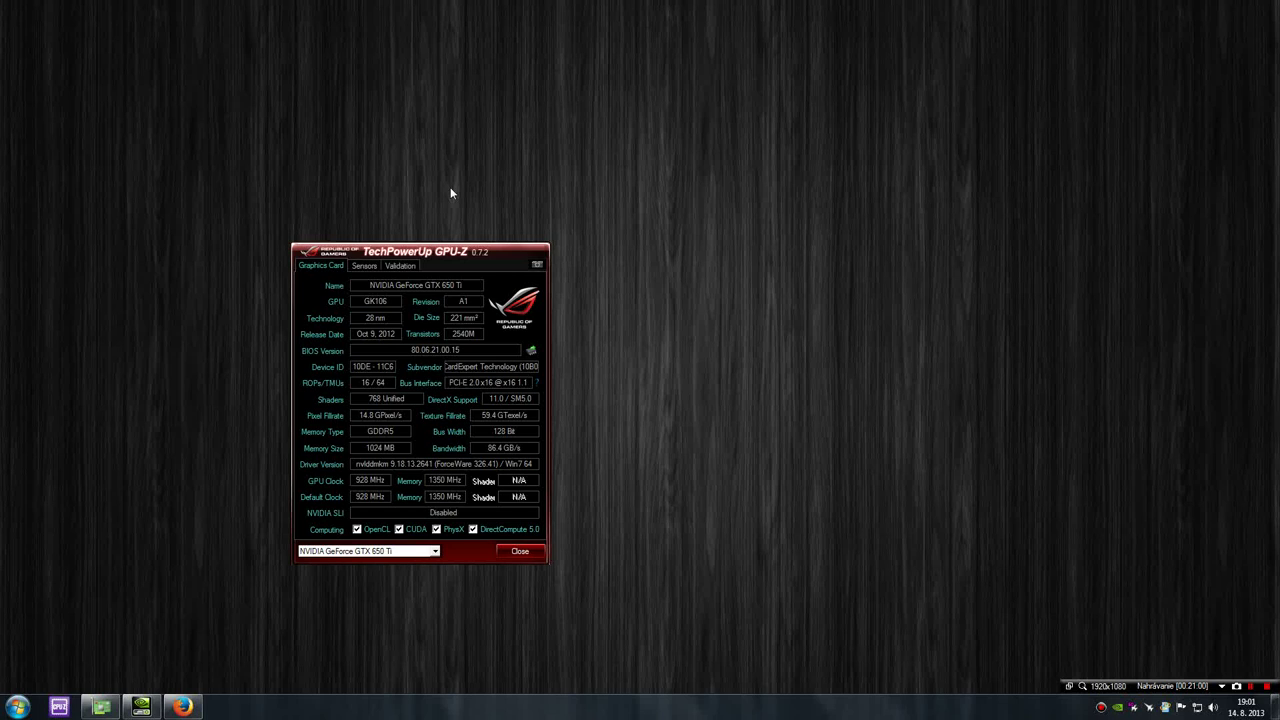
left_click(373, 316)
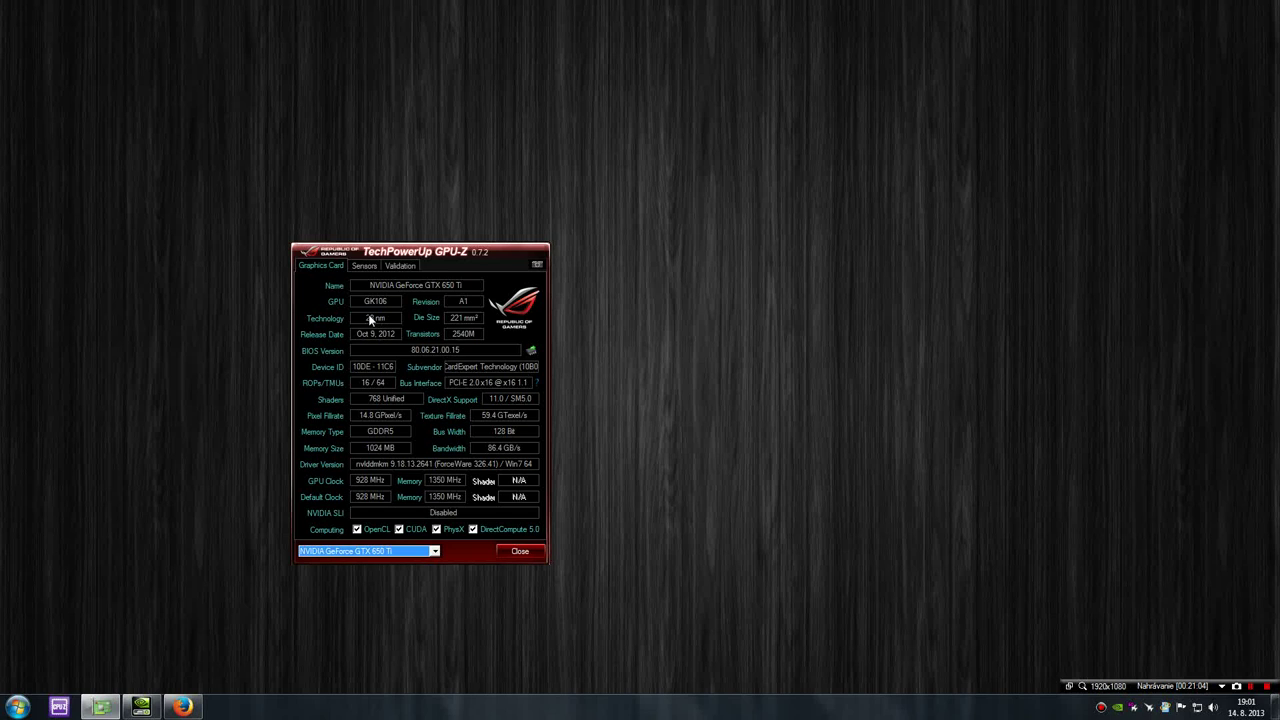
mouse_move(370, 318)
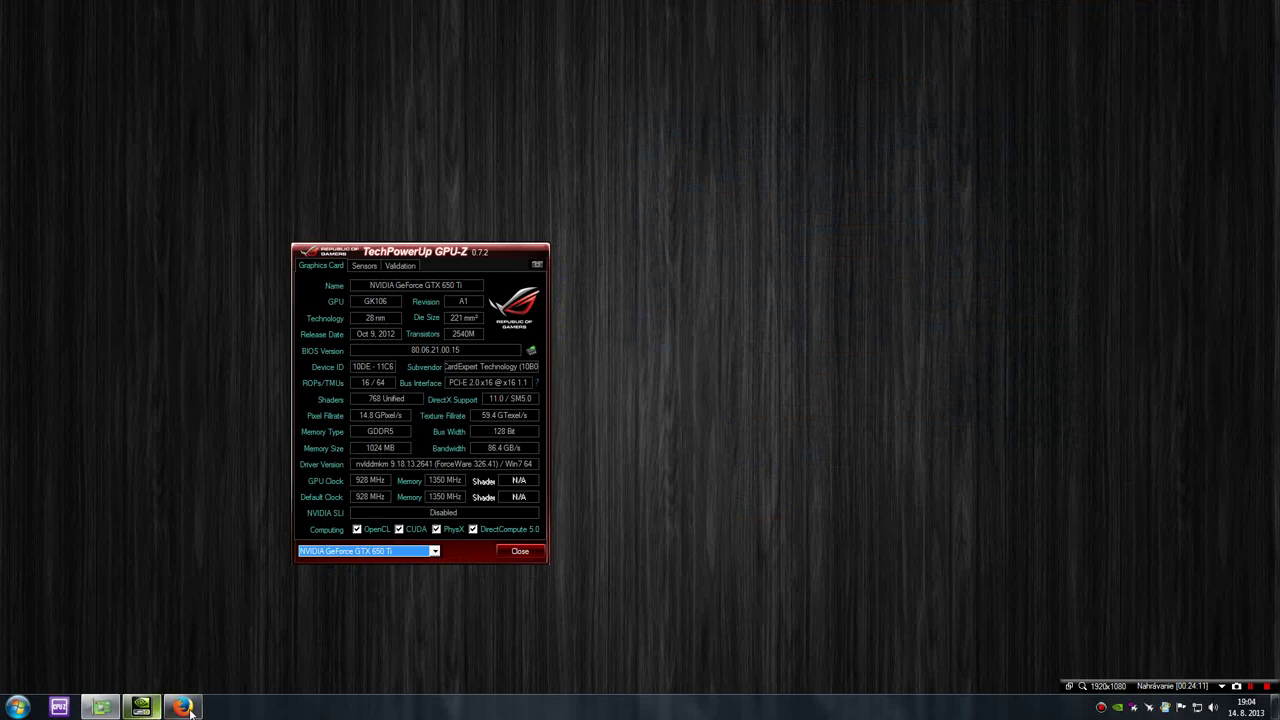
Switch back to Firefox and open the Render textúr + Info o Gpu page under Vysvetlivky
left_click(183, 708)
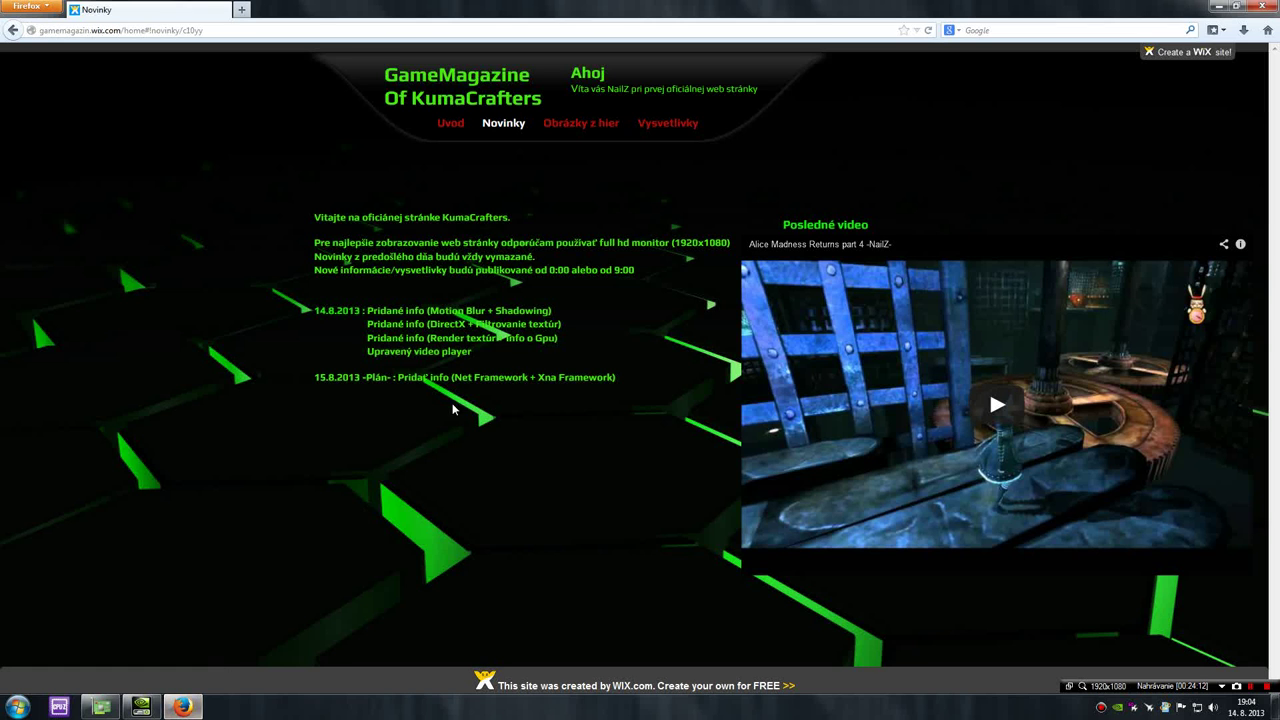
mouse_move(670, 138)
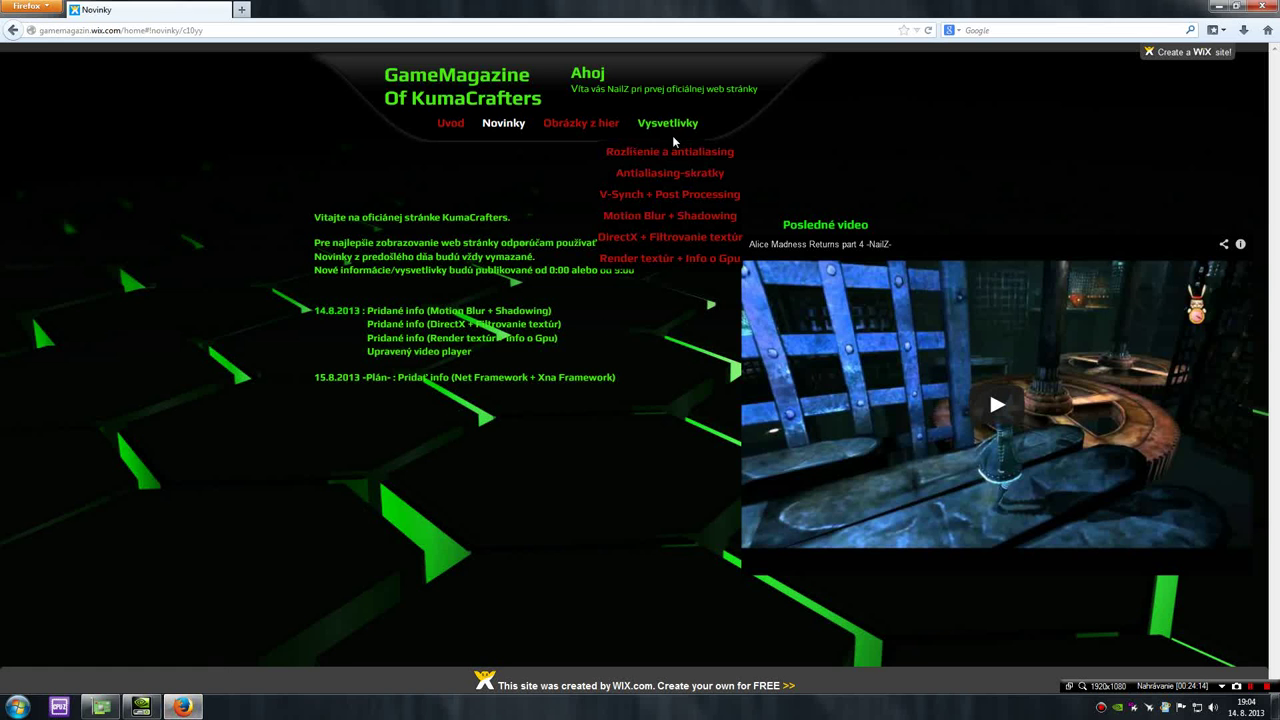
left_click(690, 262)
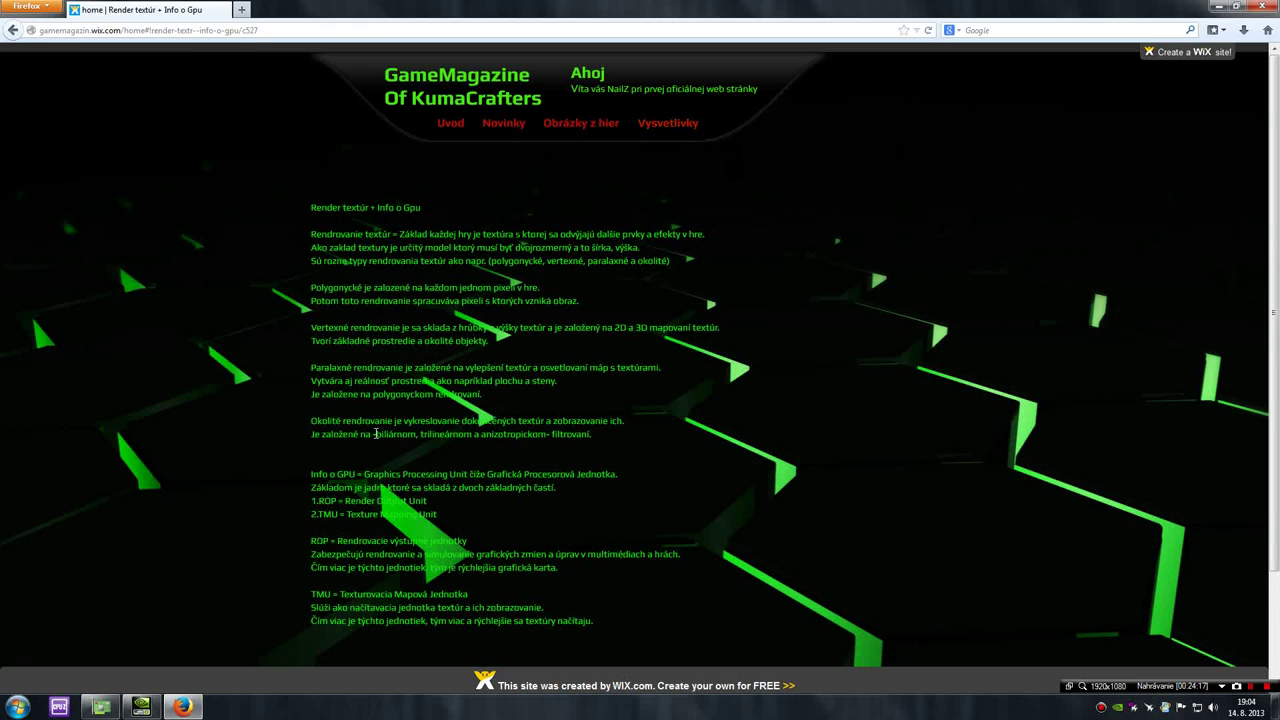
Highlight the Info o GPU heading and the ROP definition and description on the page while reading them
left_click_drag(311, 474, 395, 474)
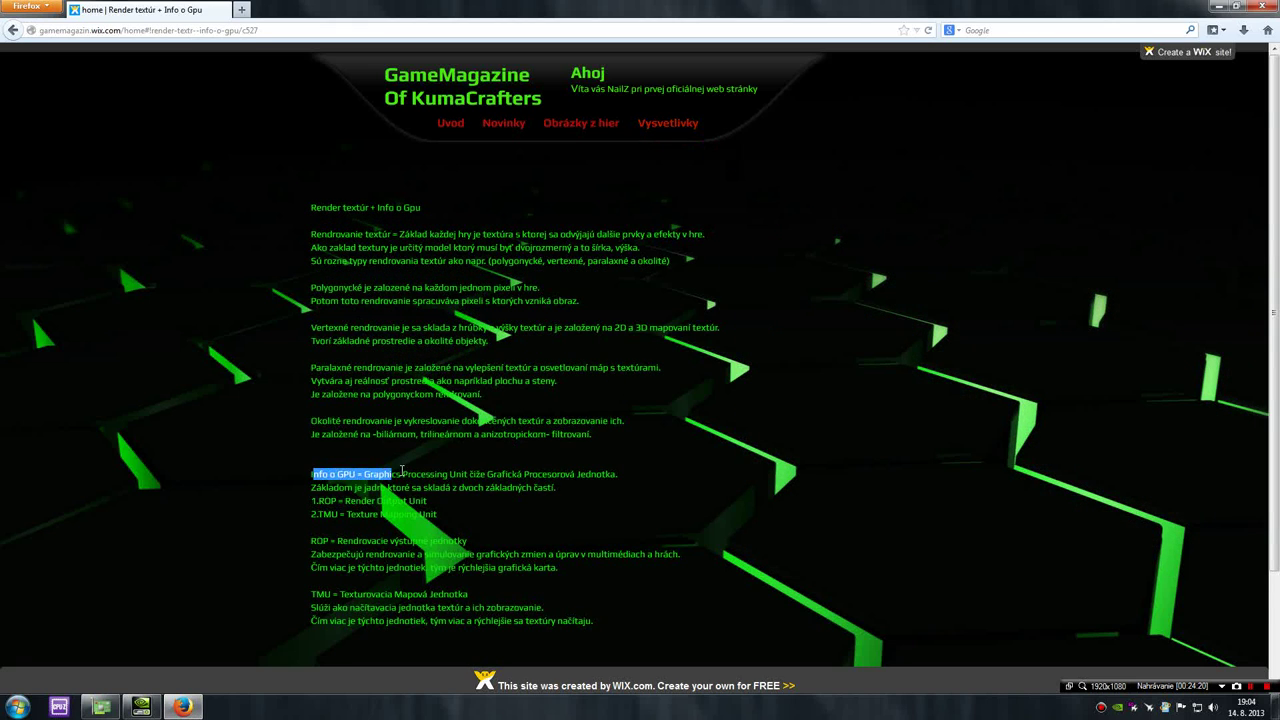
left_click(441, 470)
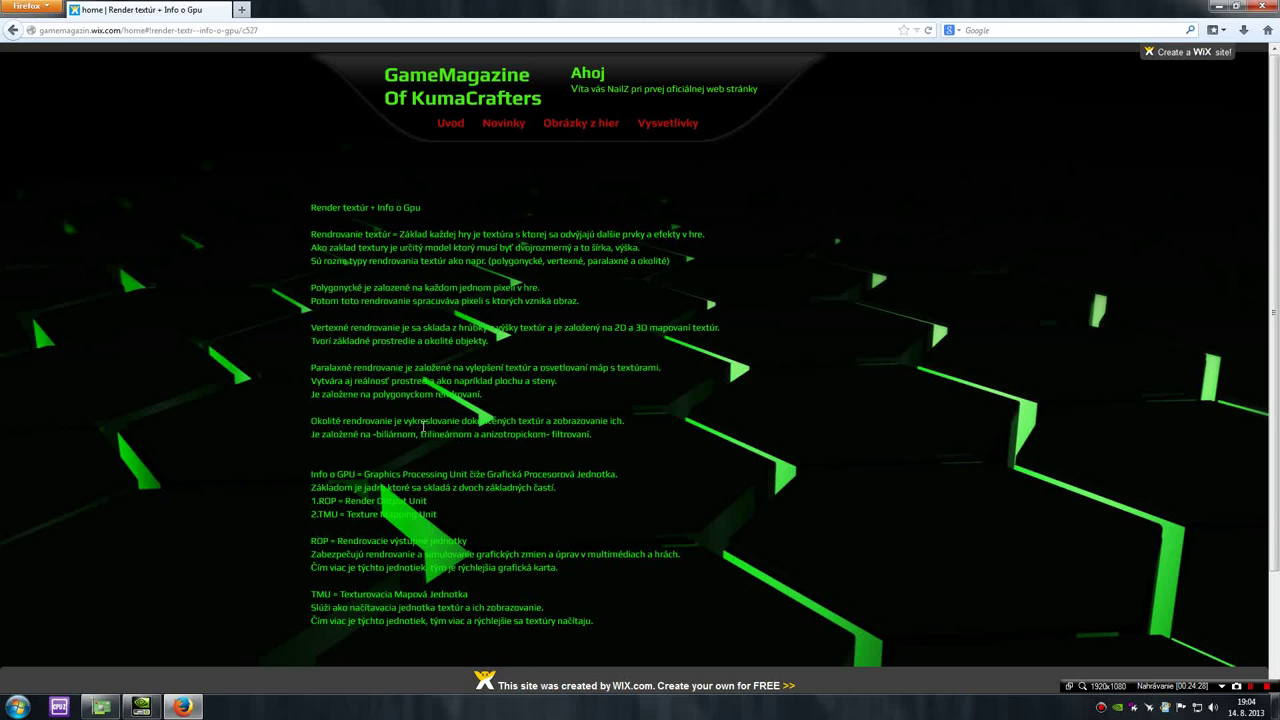
left_click_drag(372, 468, 441, 541)
left_click(363, 554)
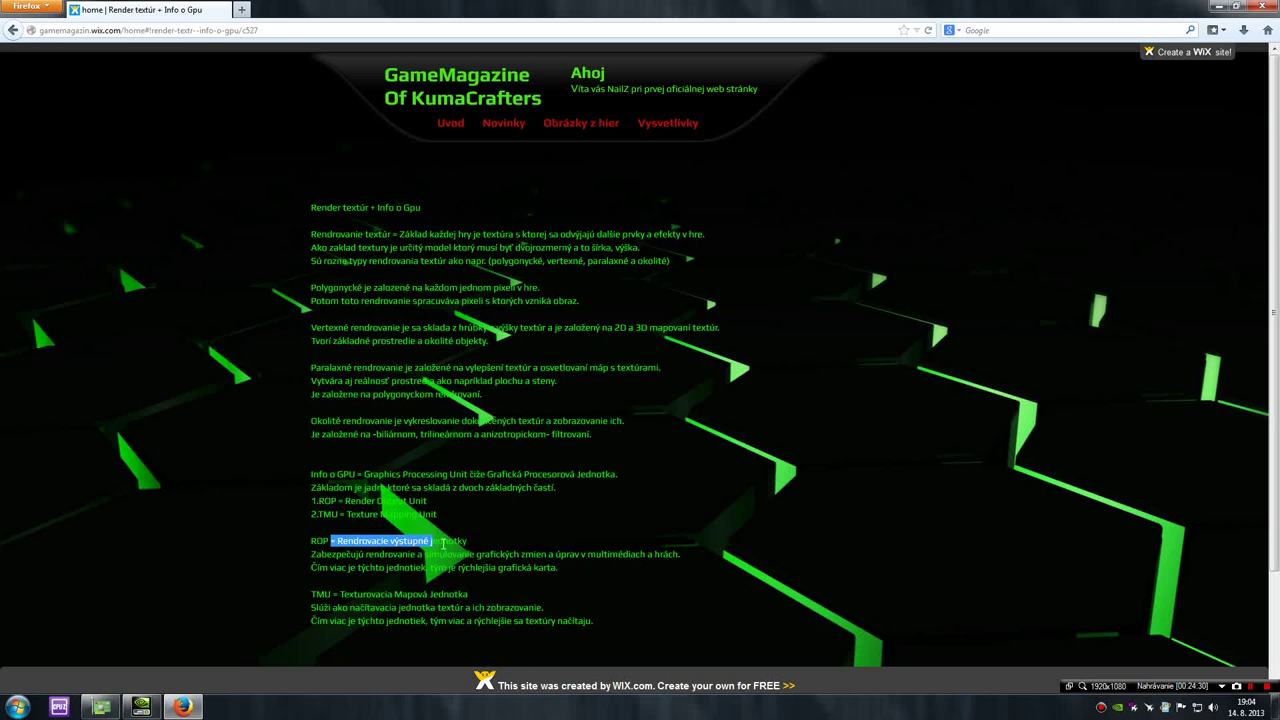
left_click(442, 541)
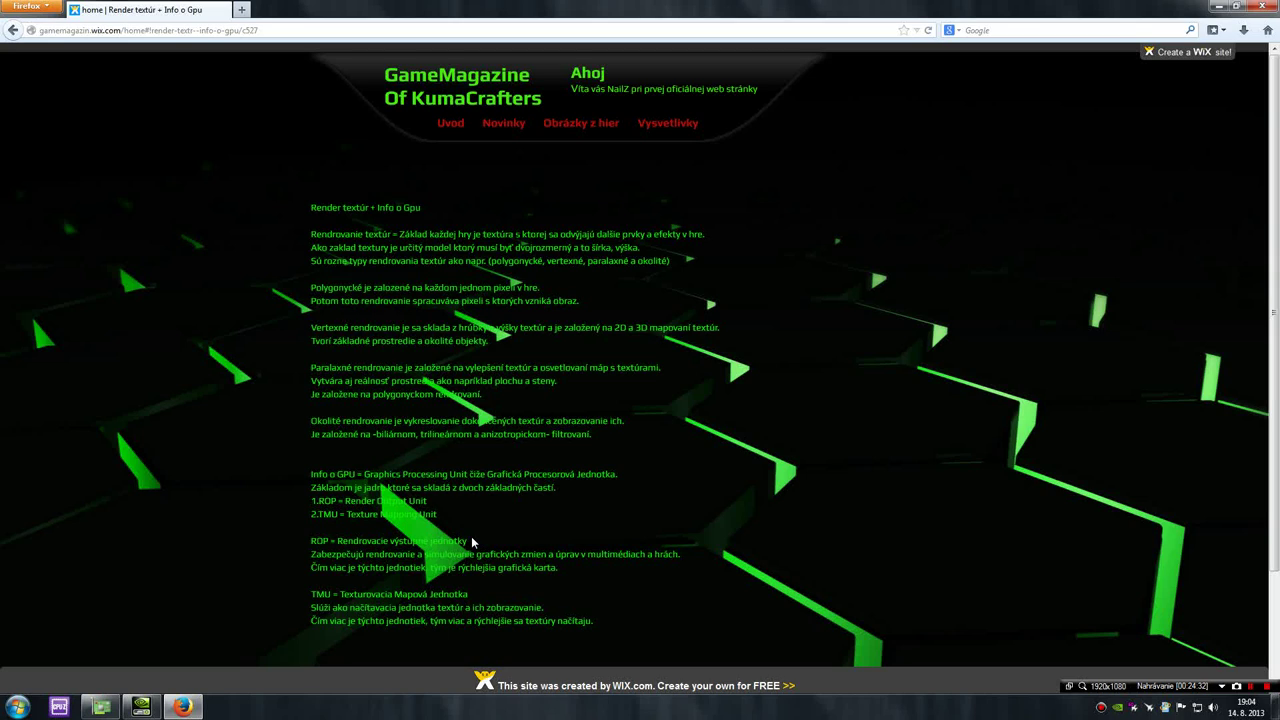
left_click_drag(340, 554, 537, 556)
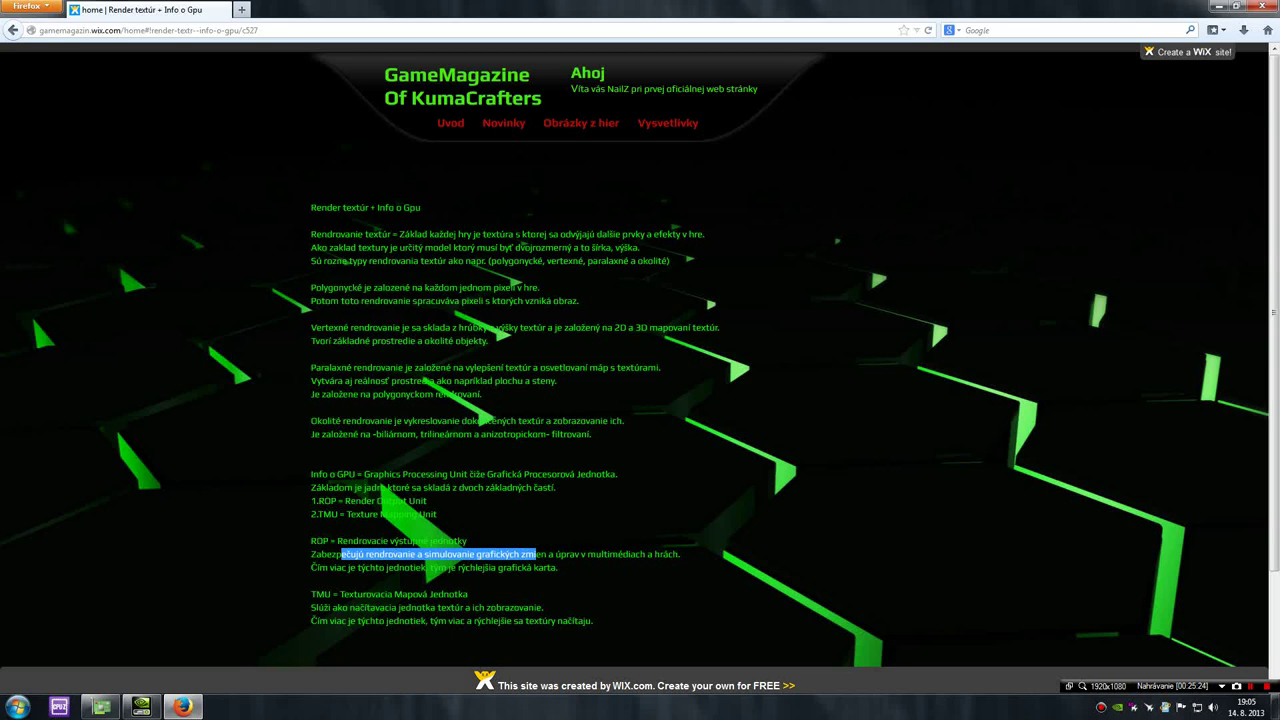
Switch between GPU-Z and the TMU explanation to compare the ROPs/TMUs and pixel fillrate fields with the text
left_click(130, 710)
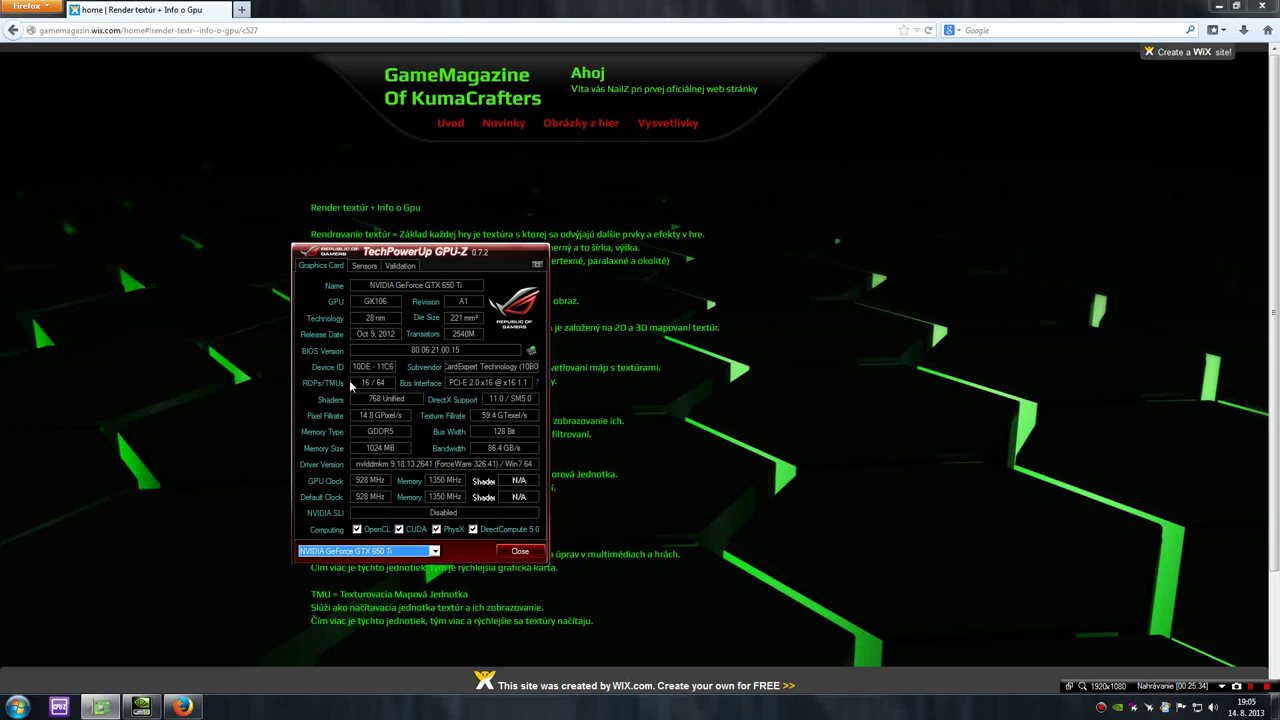
left_click(280, 402)
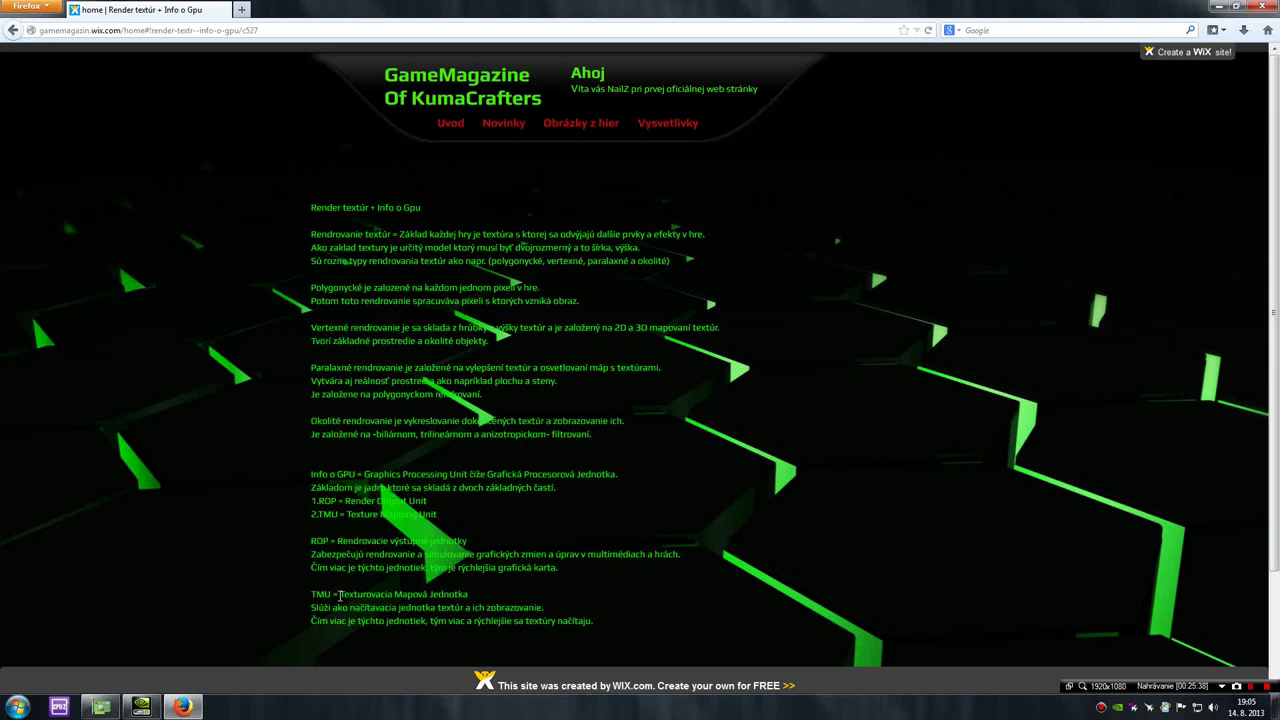
left_click(101, 707)
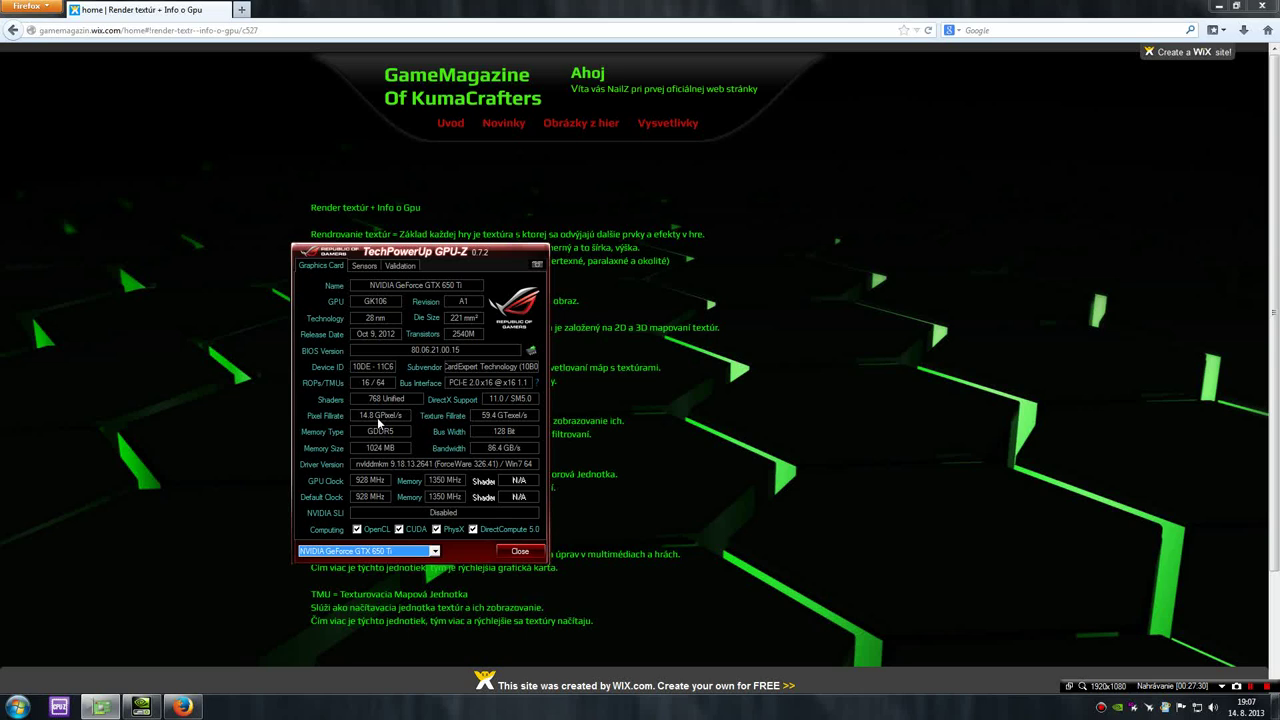
mouse_move(367, 422)
Return to Firefox, open the DirectX + Filtrovanie textúr page under Vysvetlivky and briefly highlight the DirectX explanation
left_click(826, 241)
mouse_move(668, 124)
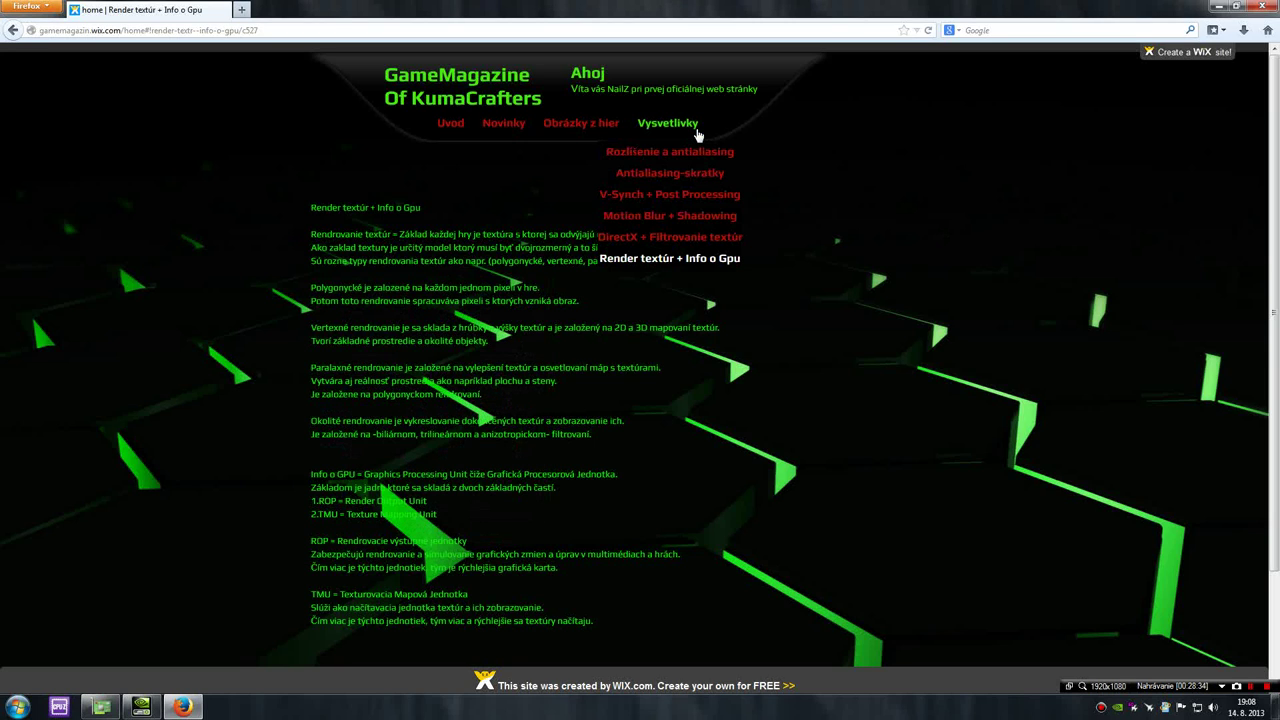
left_click(650, 240)
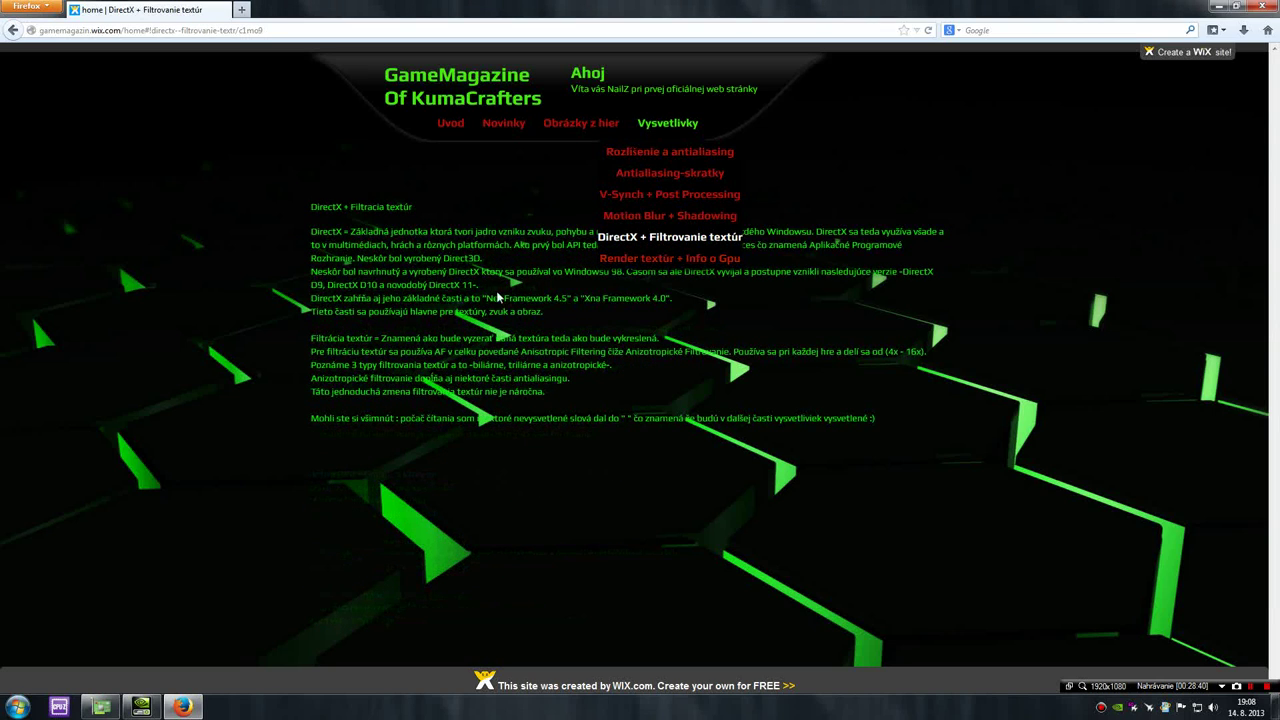
left_click_drag(530, 322, 311, 207)
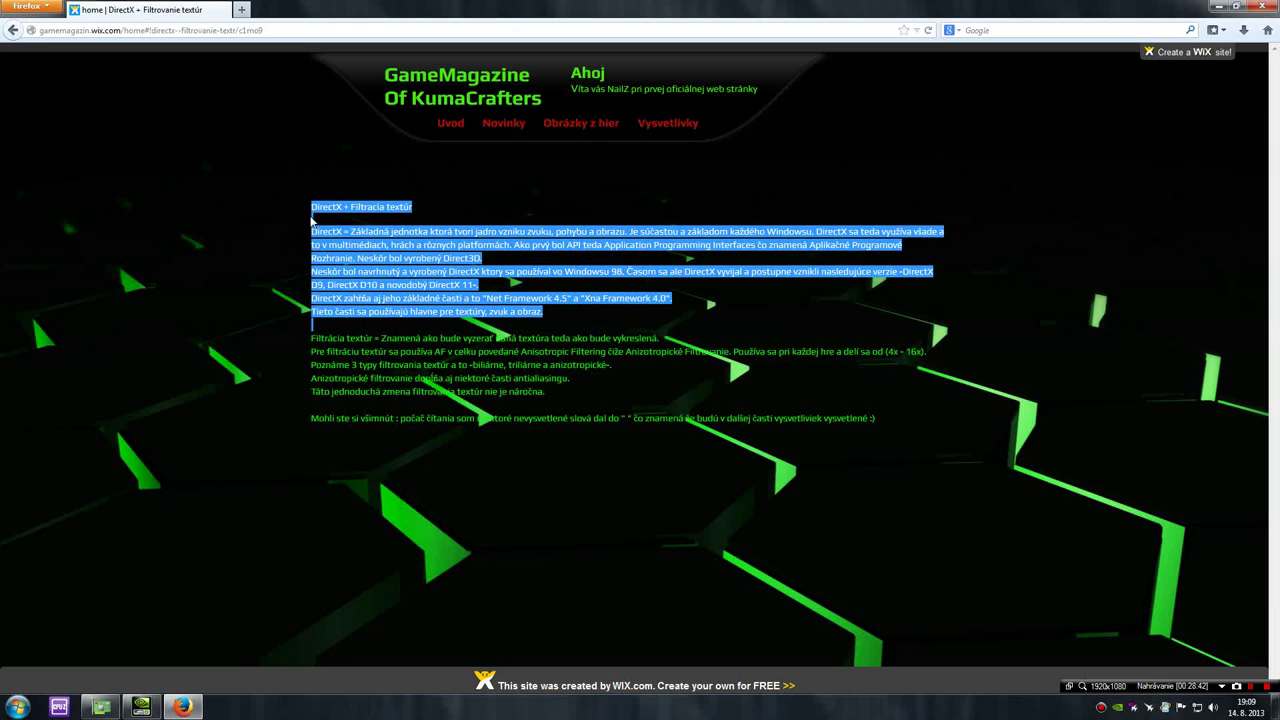
left_click(398, 268)
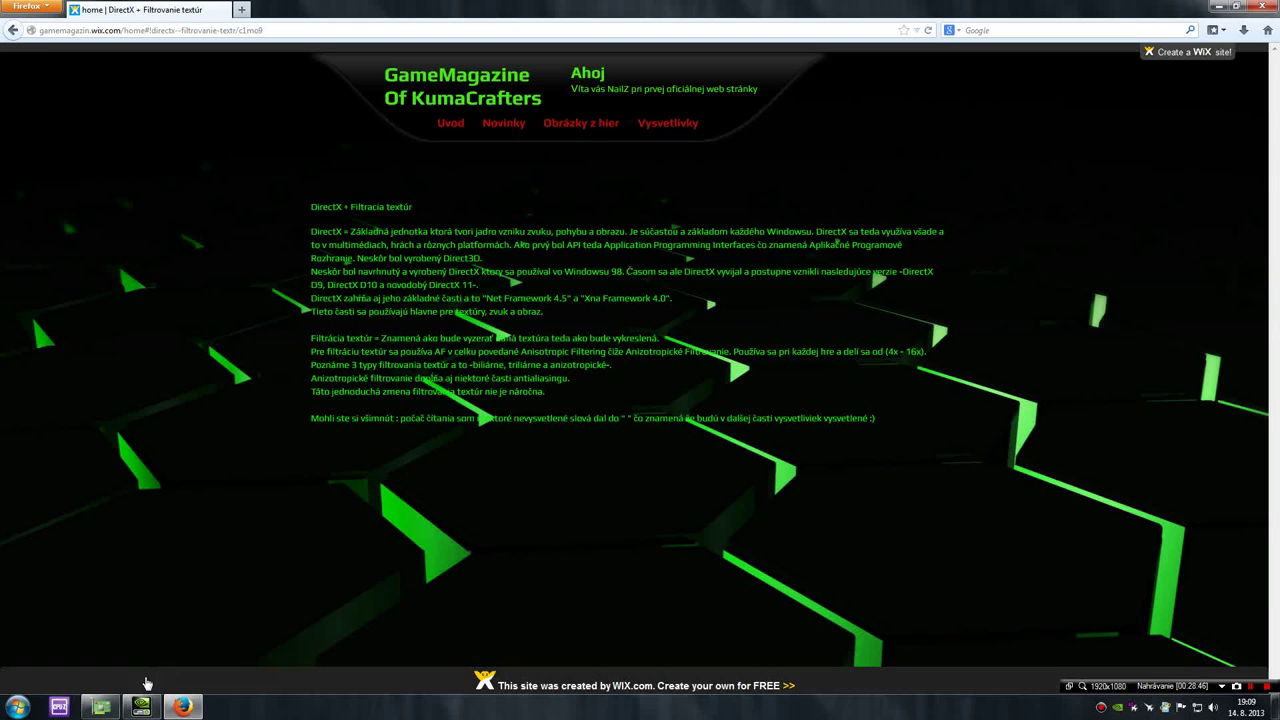
Bring GPU-Z up again to examine the graphics card specifications, and minimise Firefox
left_click(101, 707)
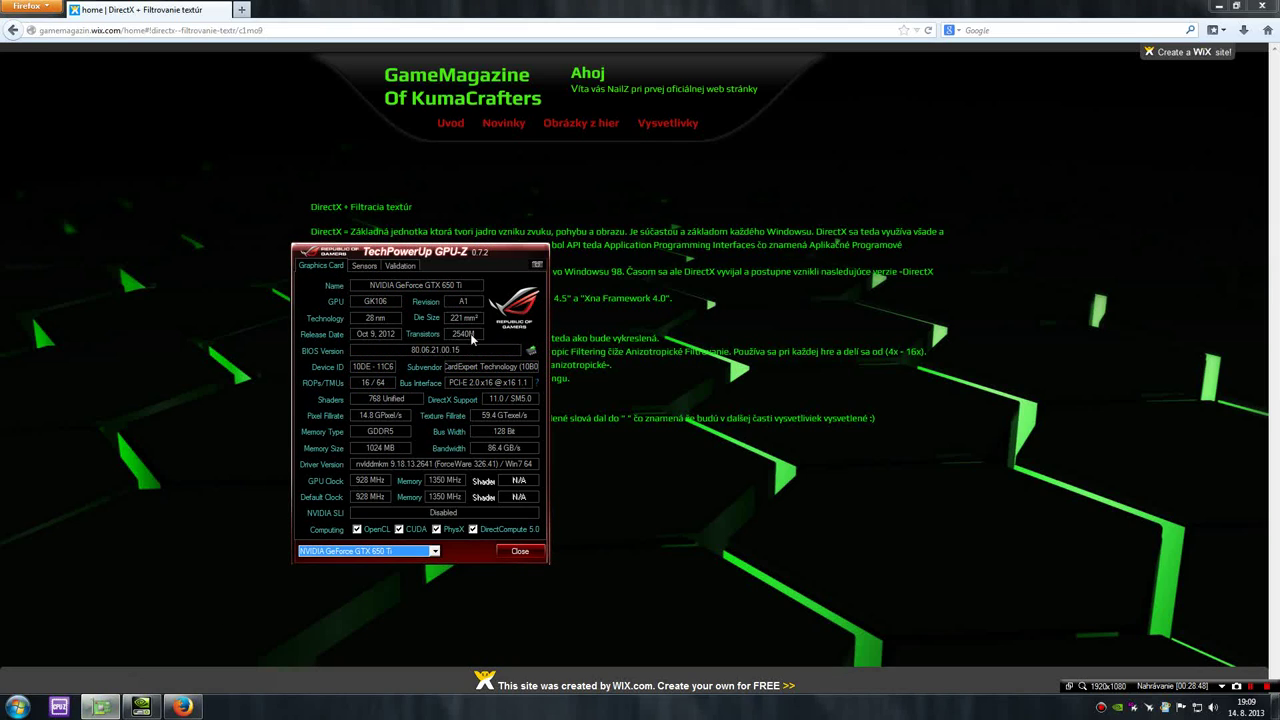
mouse_move(470, 336)
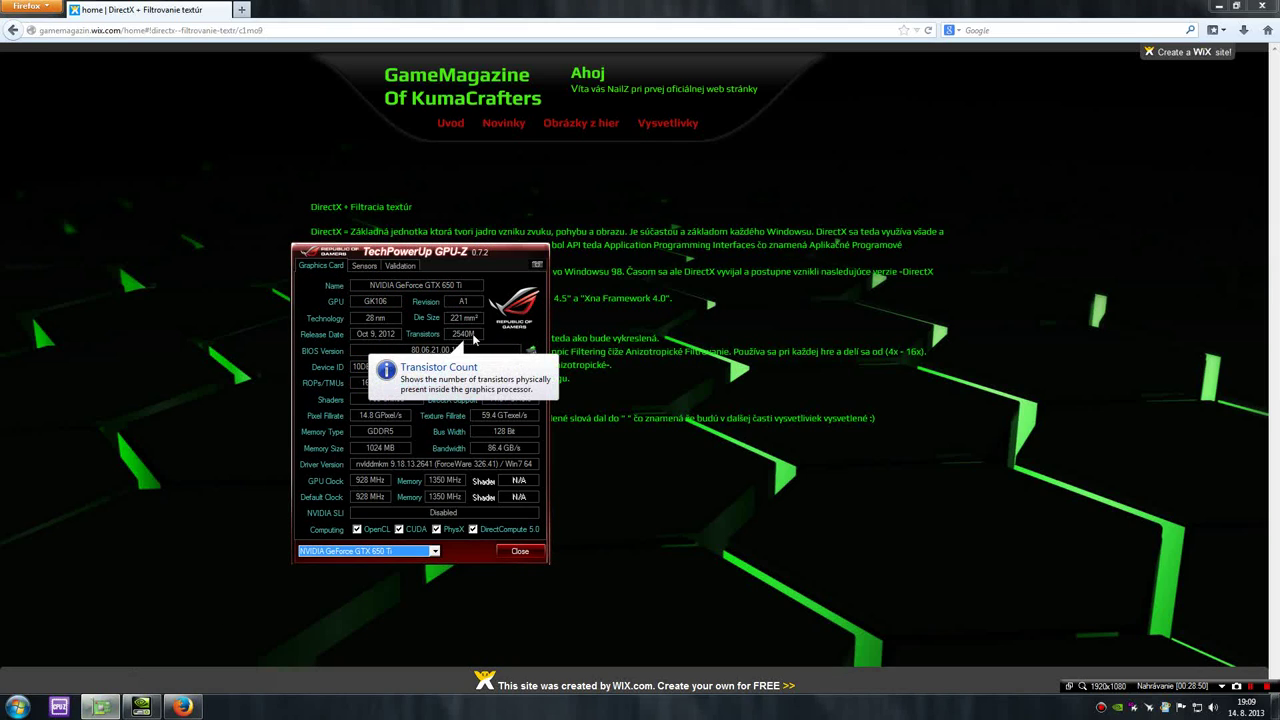
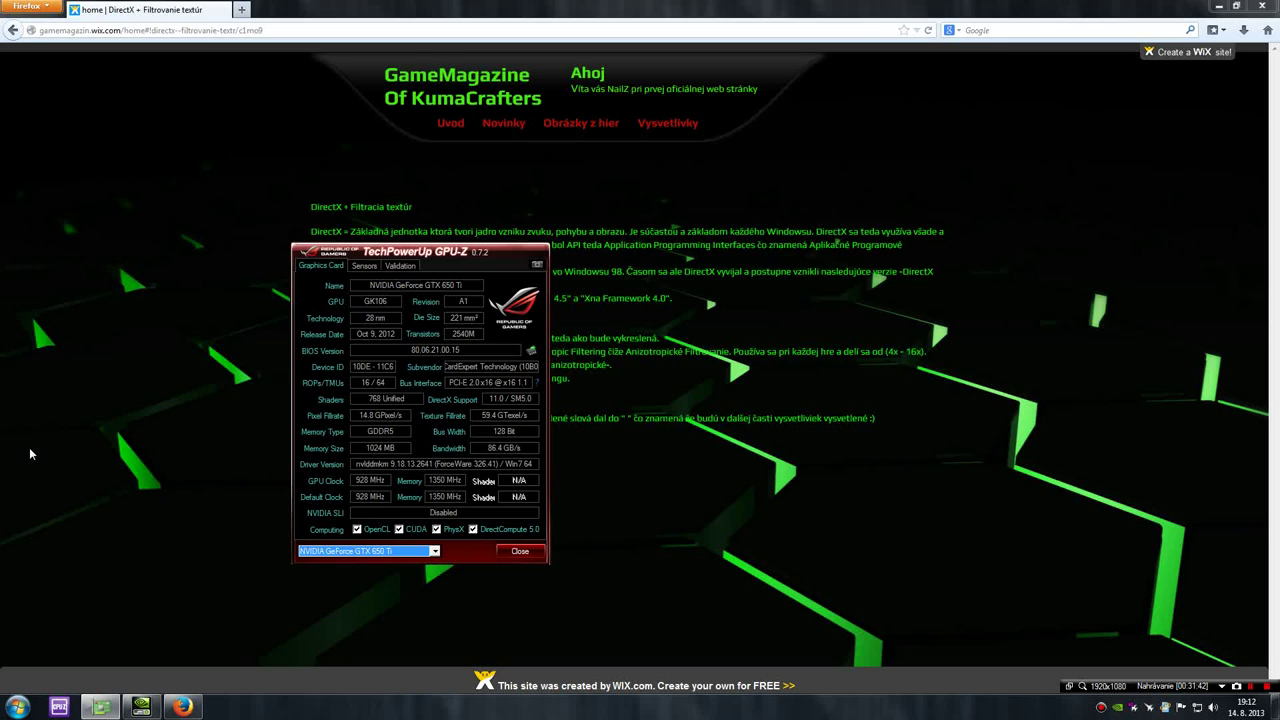
left_click(1217, 6)
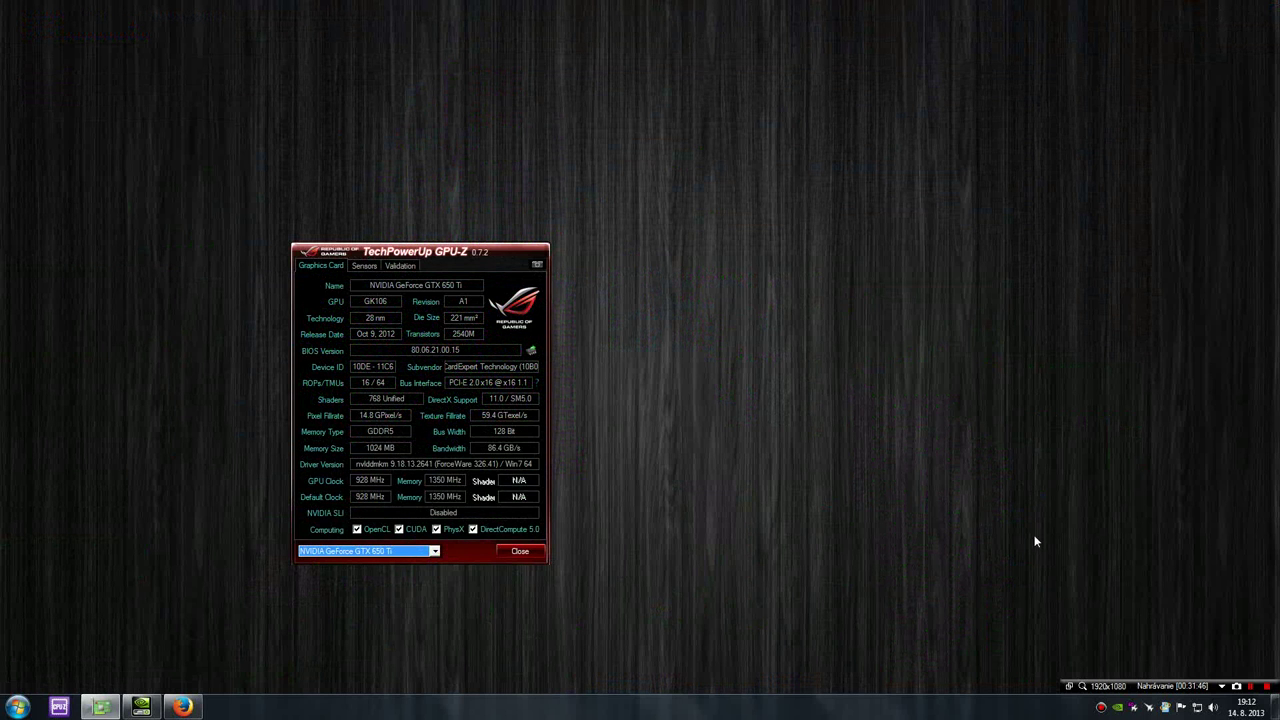
Open MSI Afterburner and arrange its window side by side with GPU-Z
left_click(1149, 707)
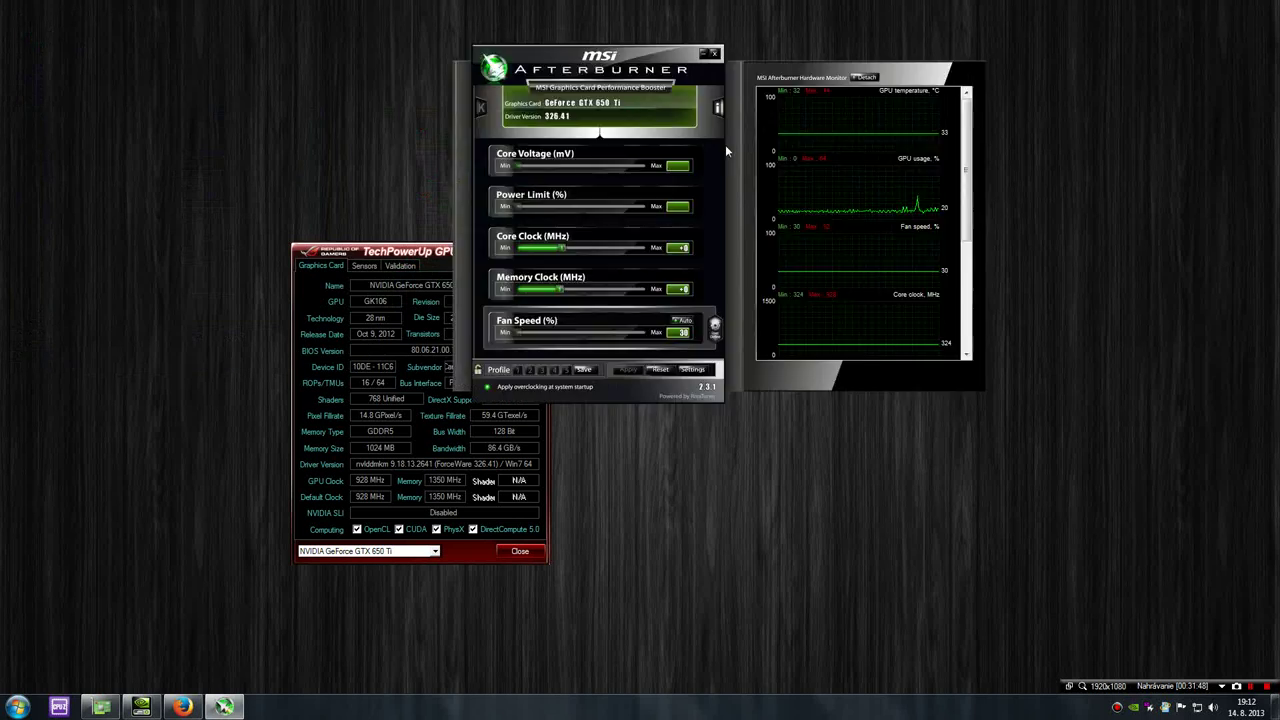
left_click_drag(579, 47, 687, 216)
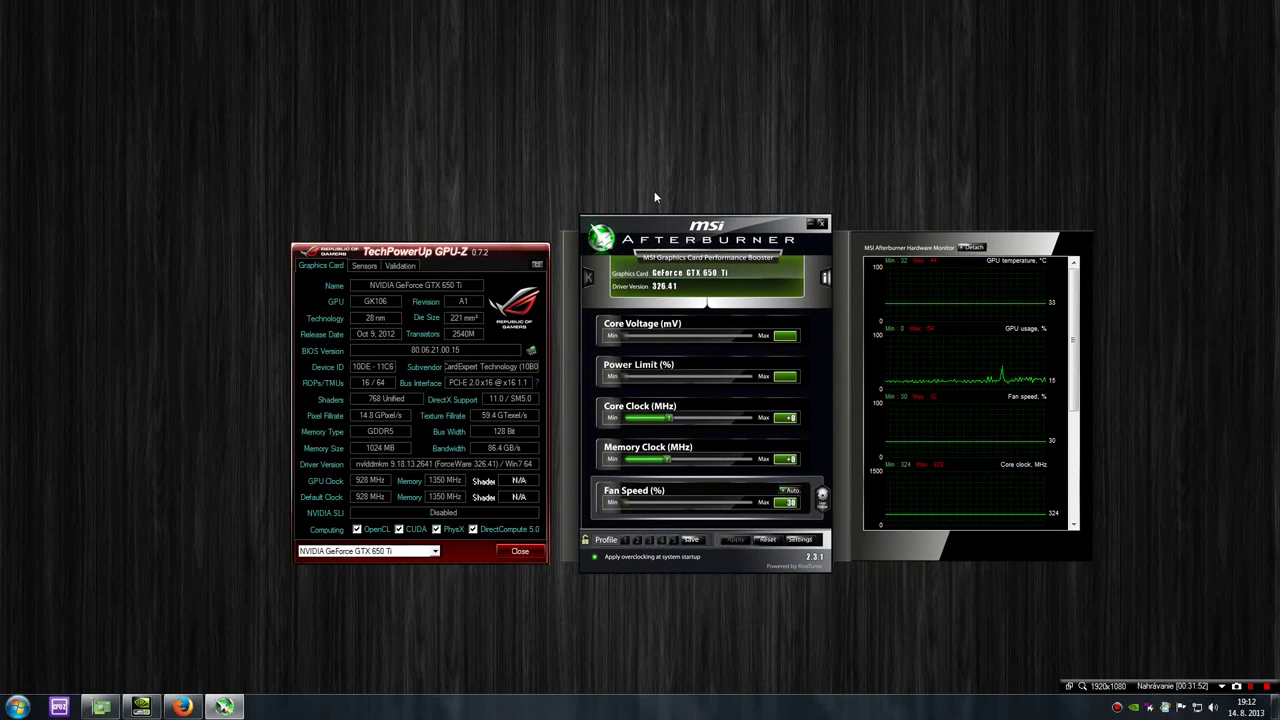
left_click(514, 256)
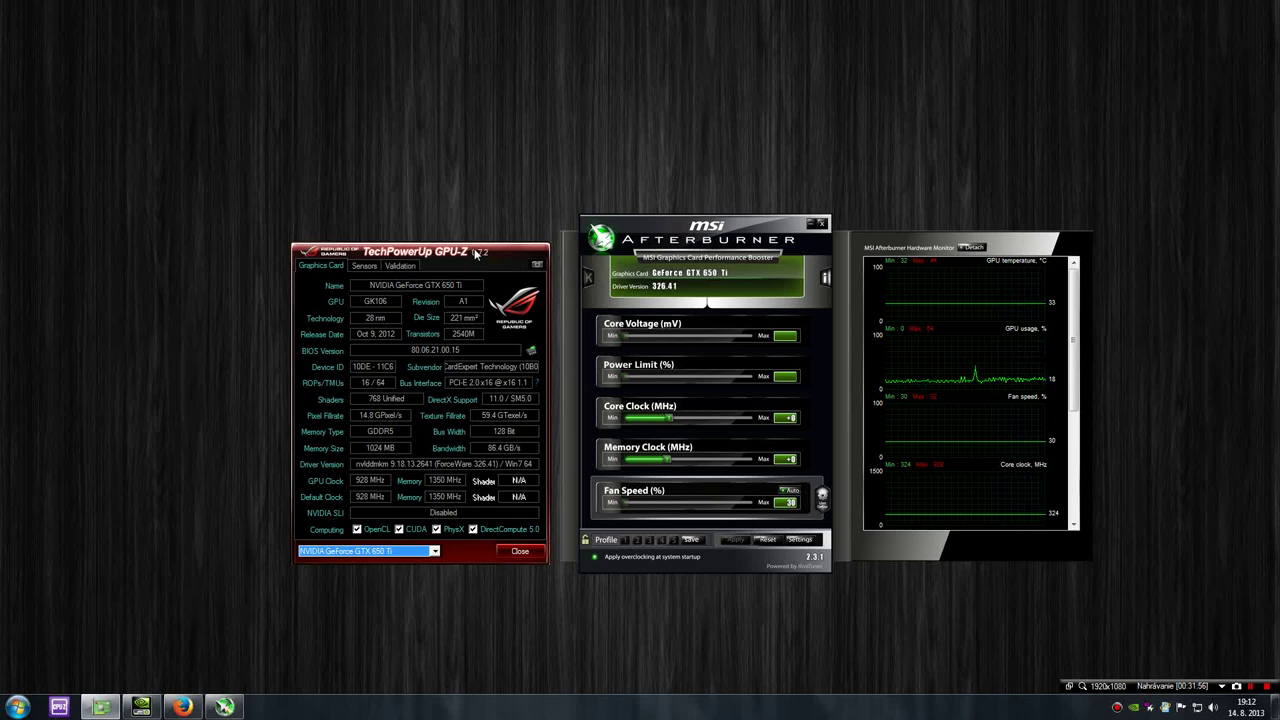
left_click_drag(477, 258, 450, 257)
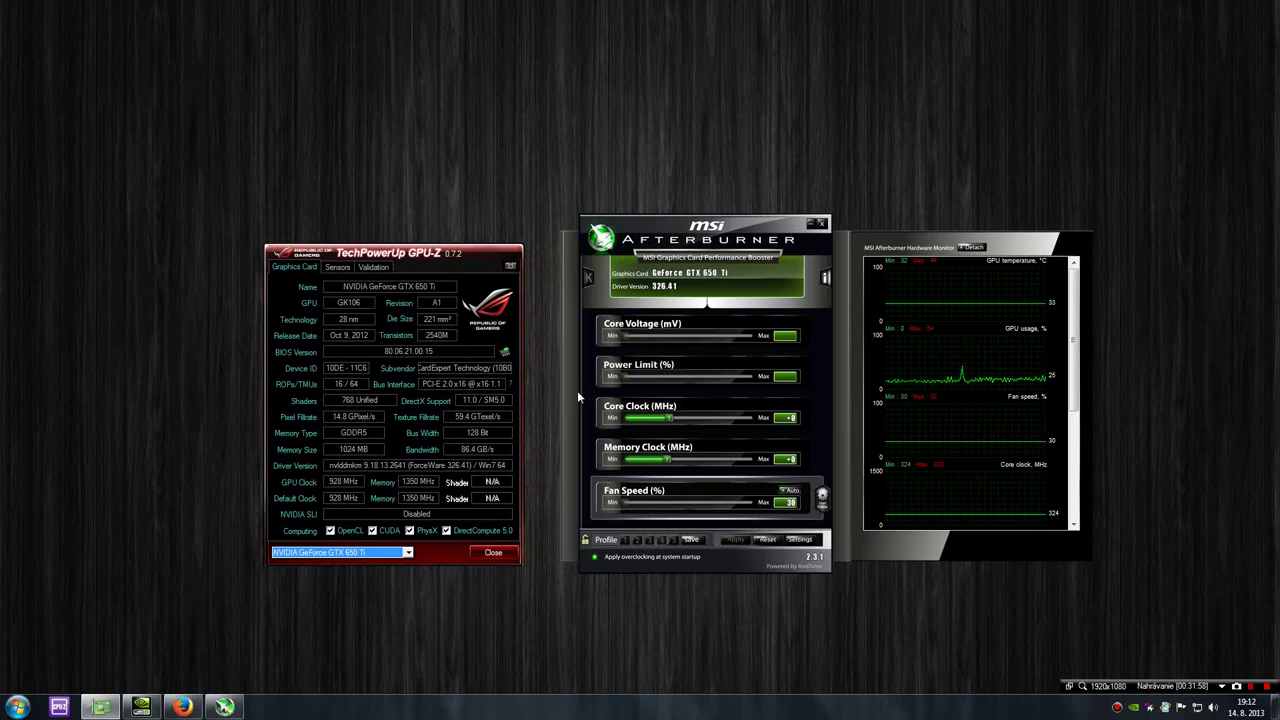
Test a core clock offset of +55 MHz against the GPU clock shown in GPU-Z, and reset it
left_click(669, 420)
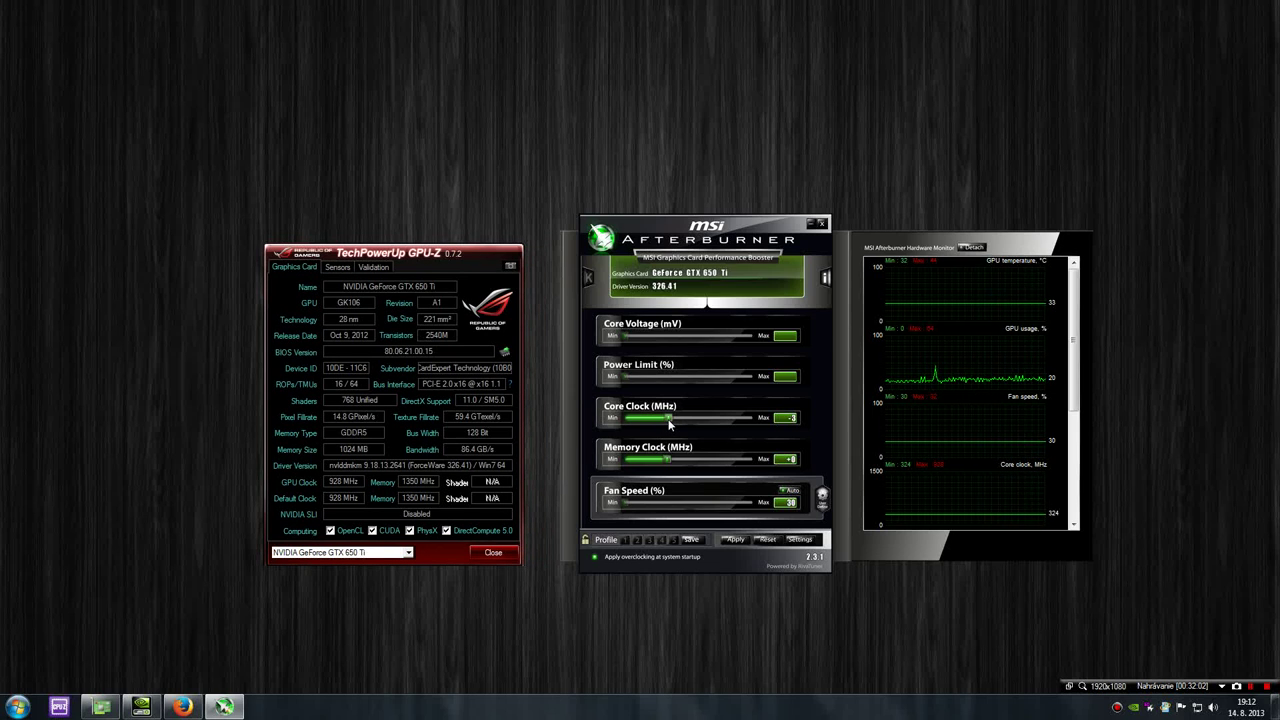
left_click_drag(669, 421, 672, 423)
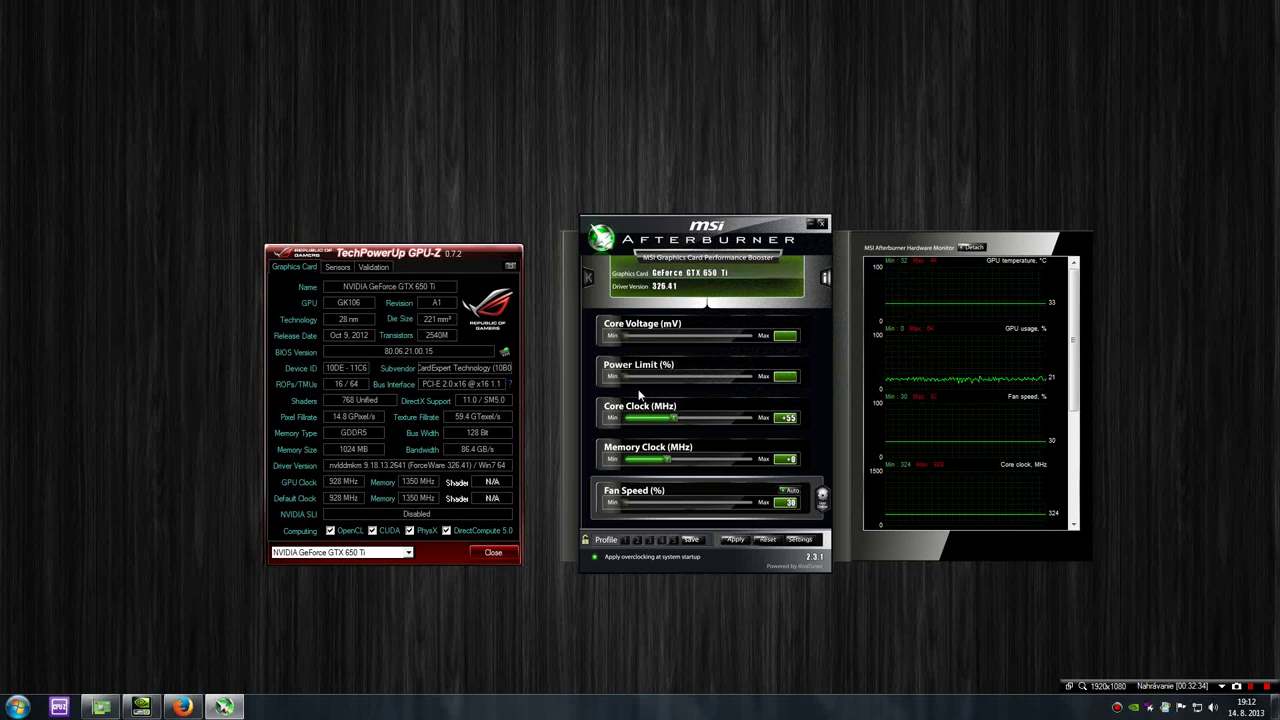
left_click(738, 540)
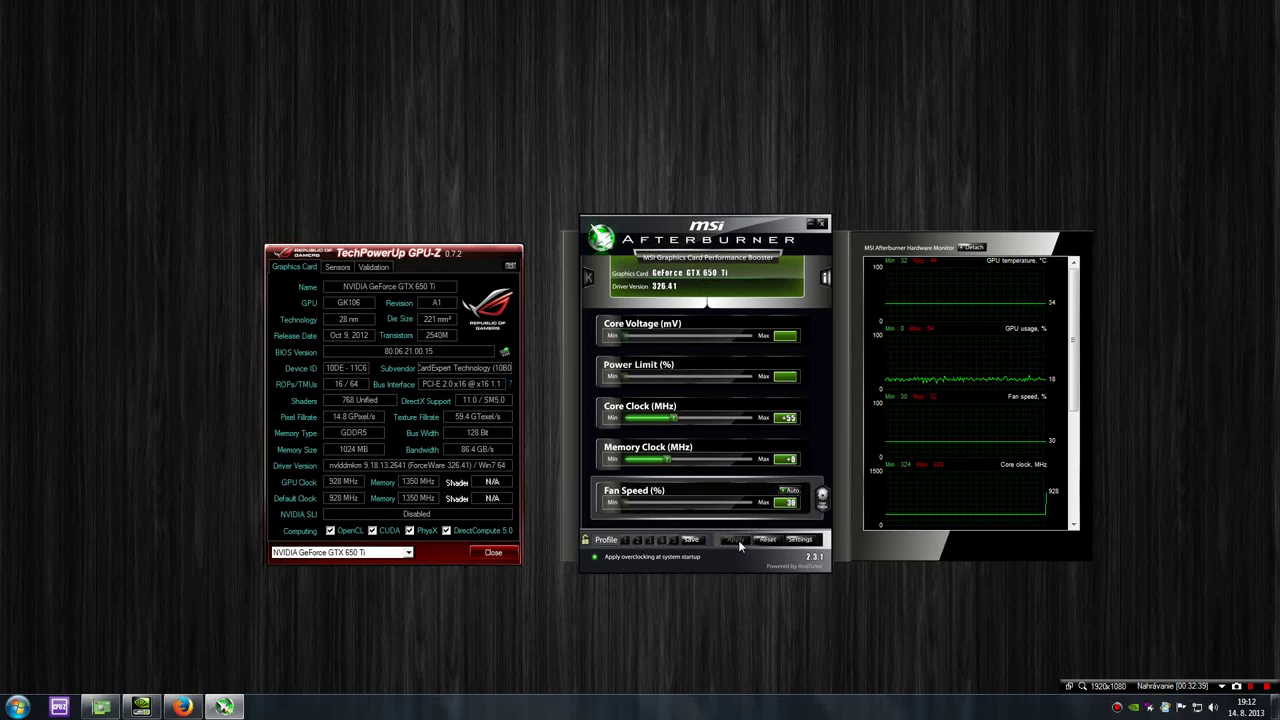
left_click(341, 487)
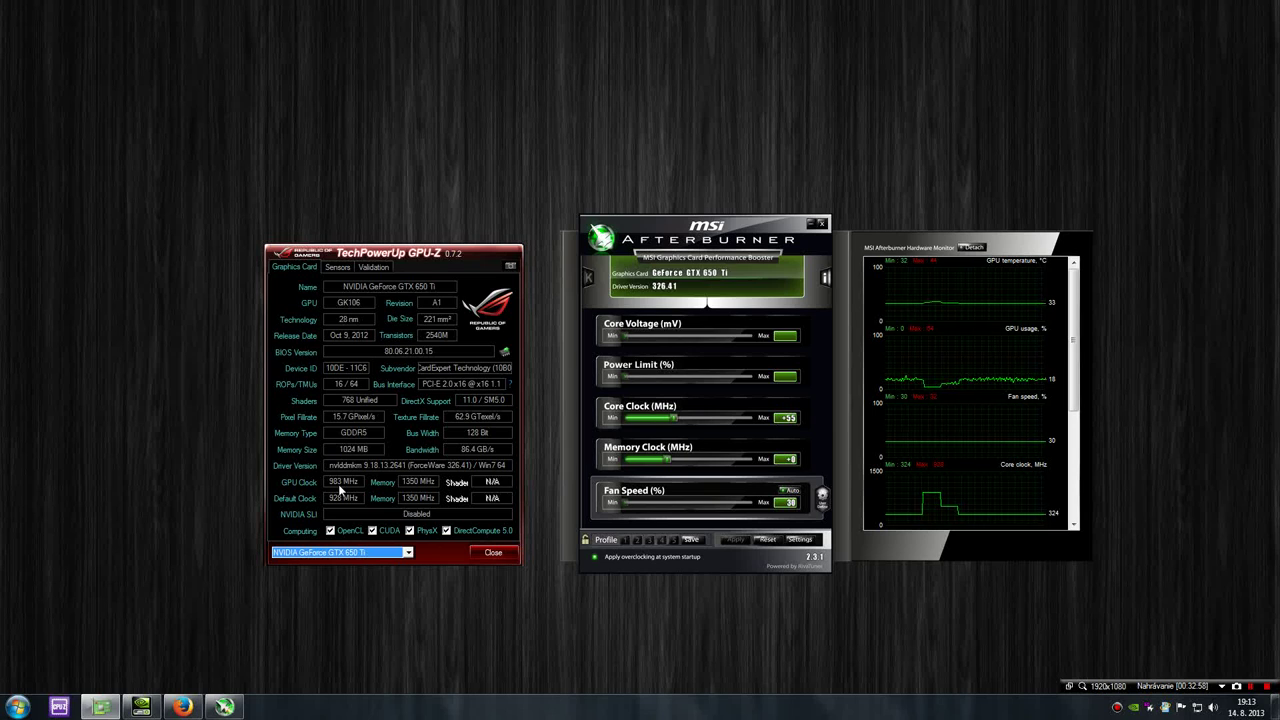
mouse_move(338, 507)
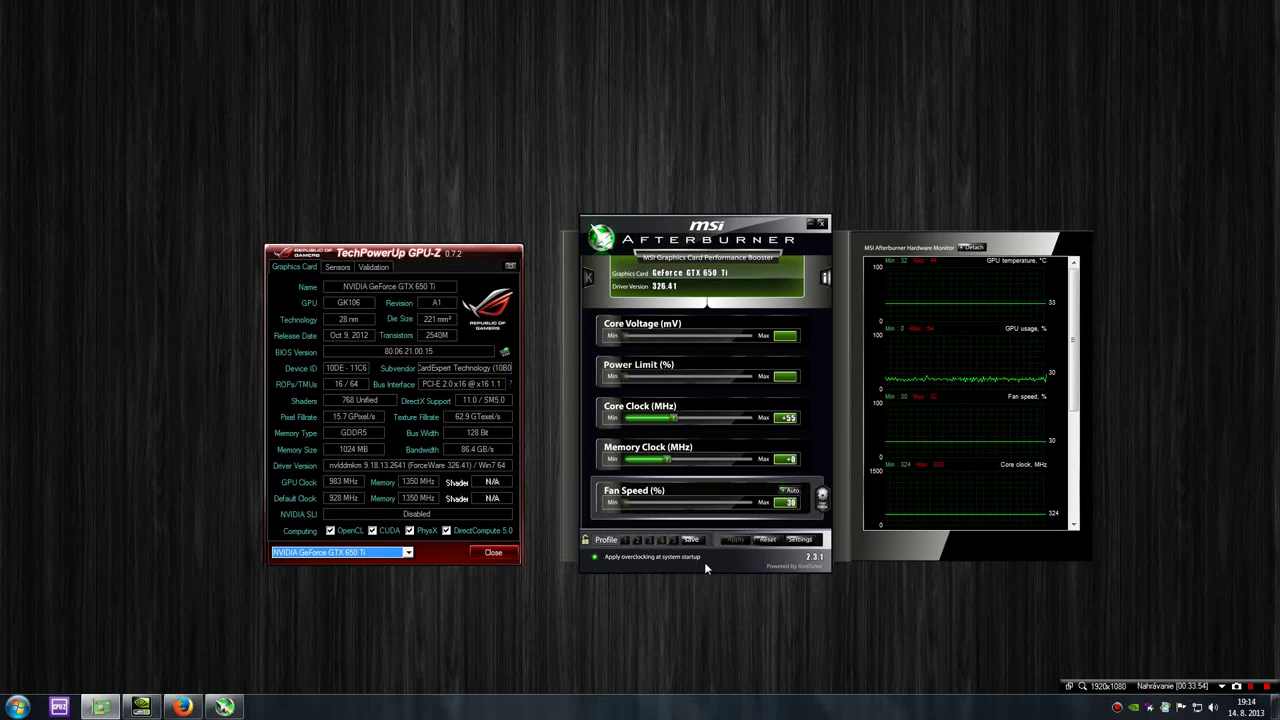
left_click(768, 545)
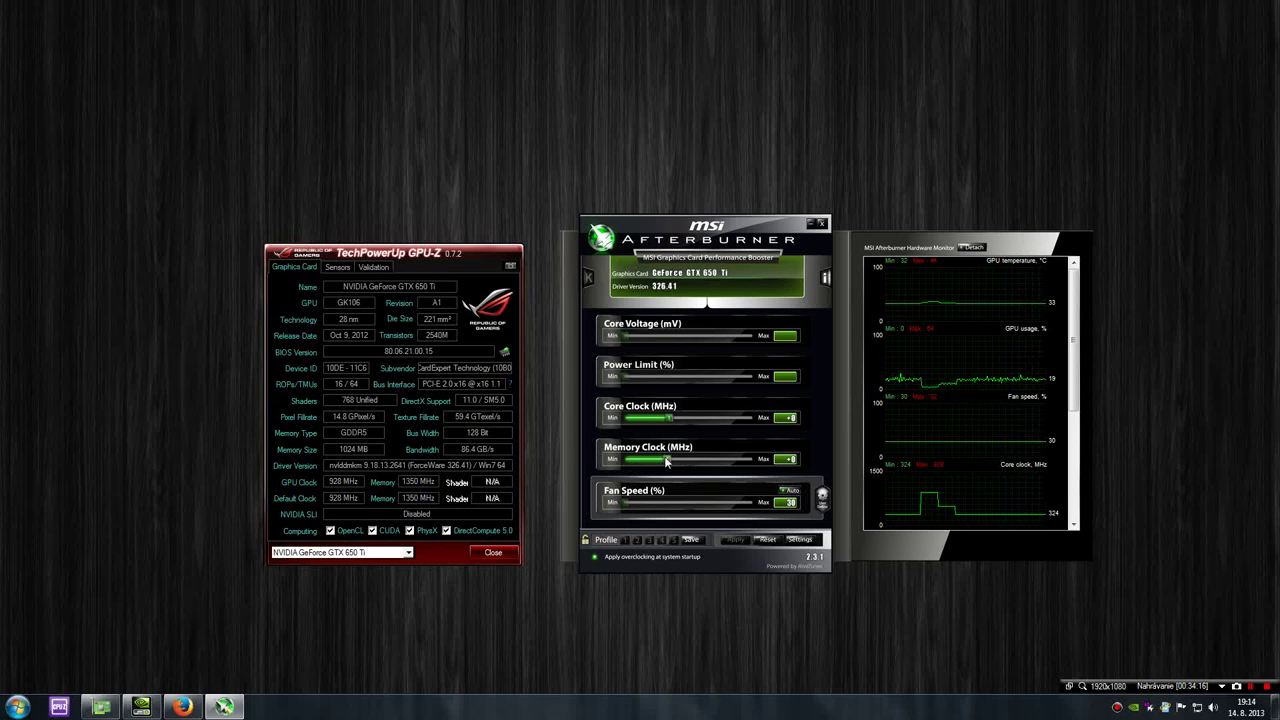
Test a memory clock offset of +500 MHz against the memory clock and bandwidth in GPU-Z, and reset it
left_click_drag(666, 460, 755, 459)
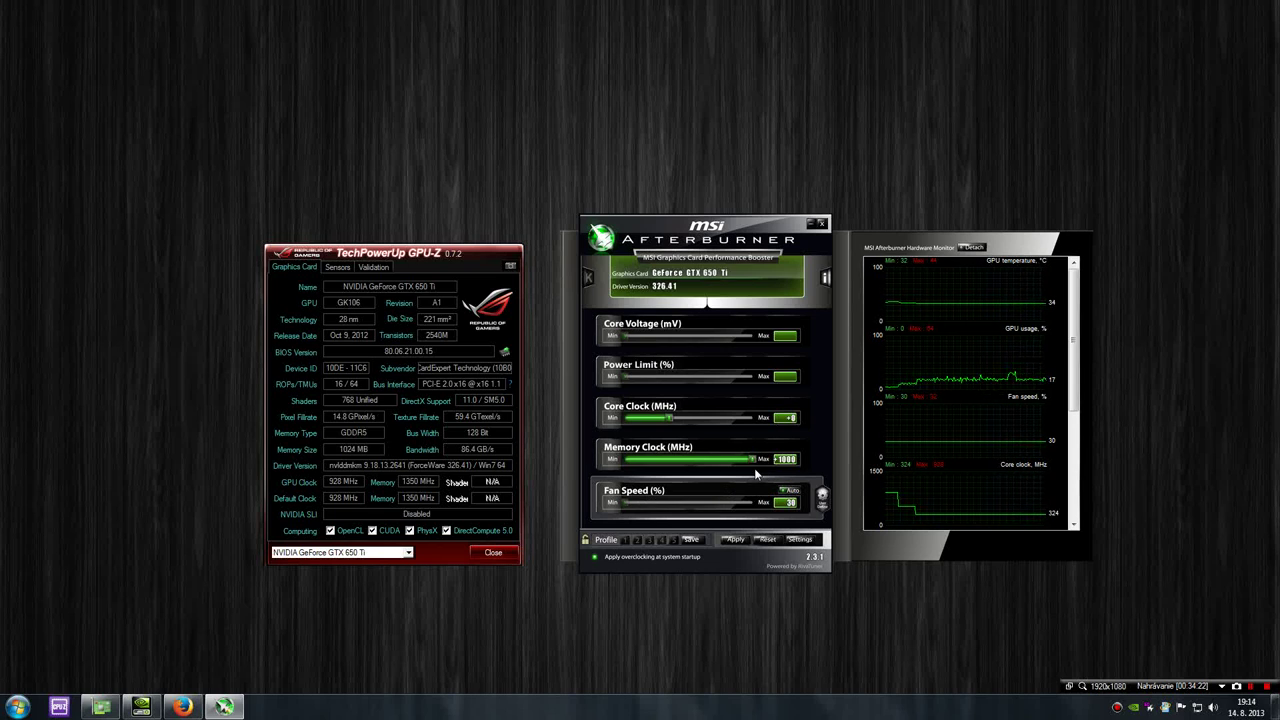
left_click_drag(753, 460, 706, 460)
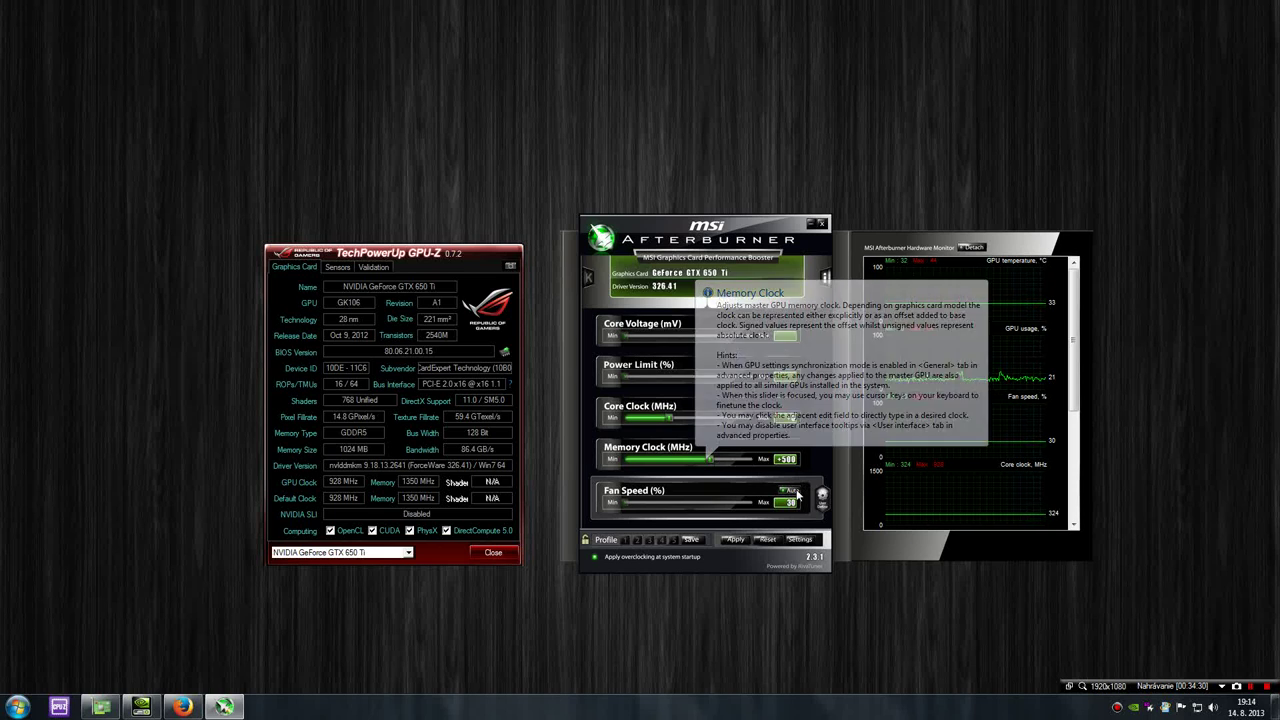
left_click(729, 542)
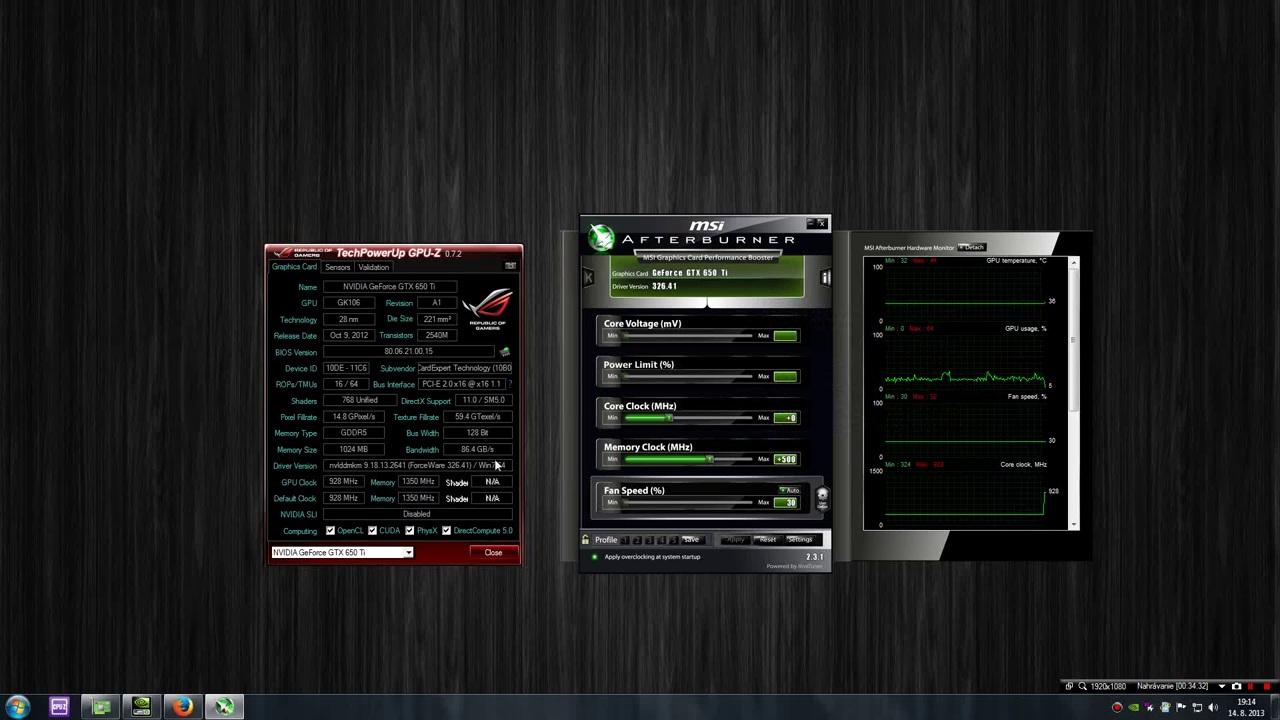
left_click(478, 461)
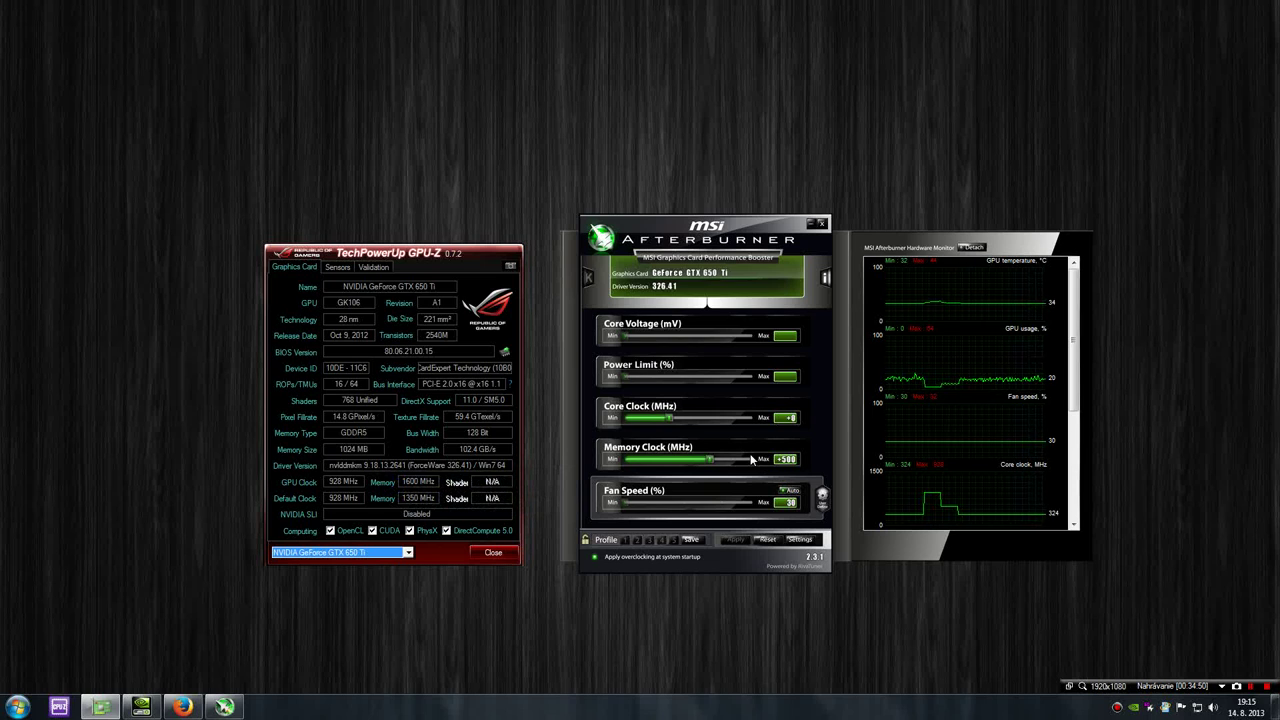
left_click(763, 541)
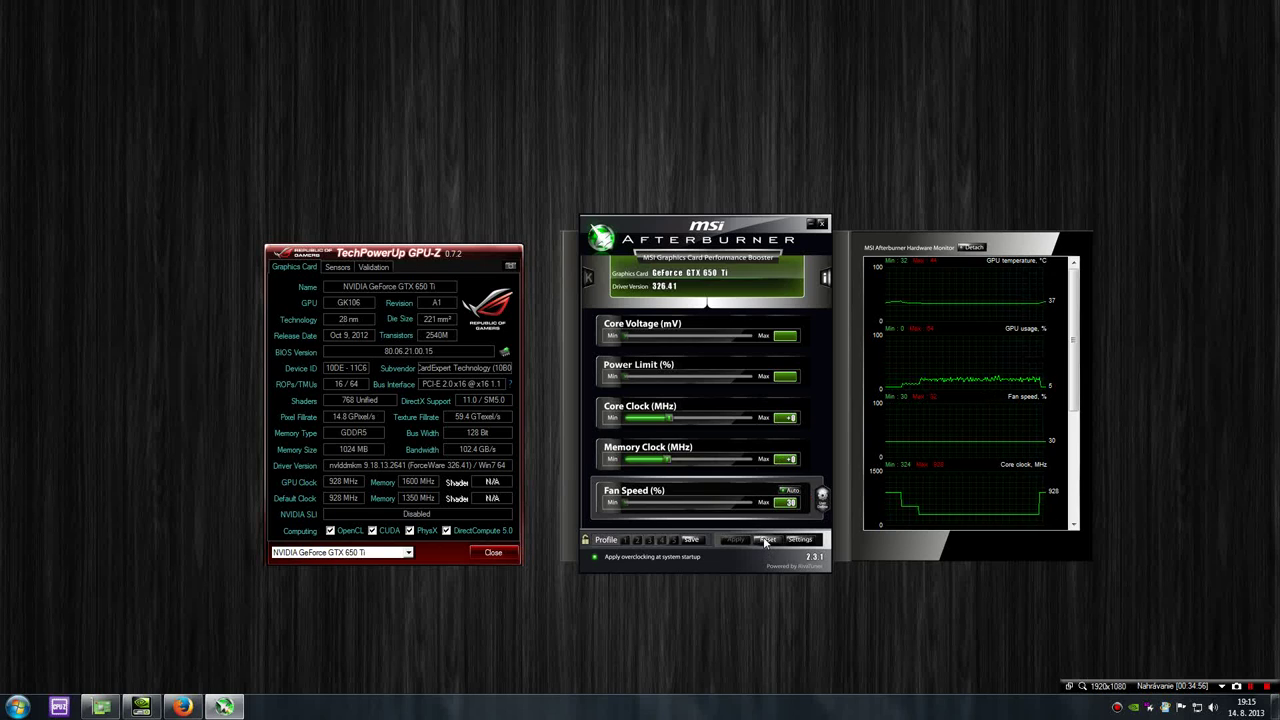
left_click(465, 453)
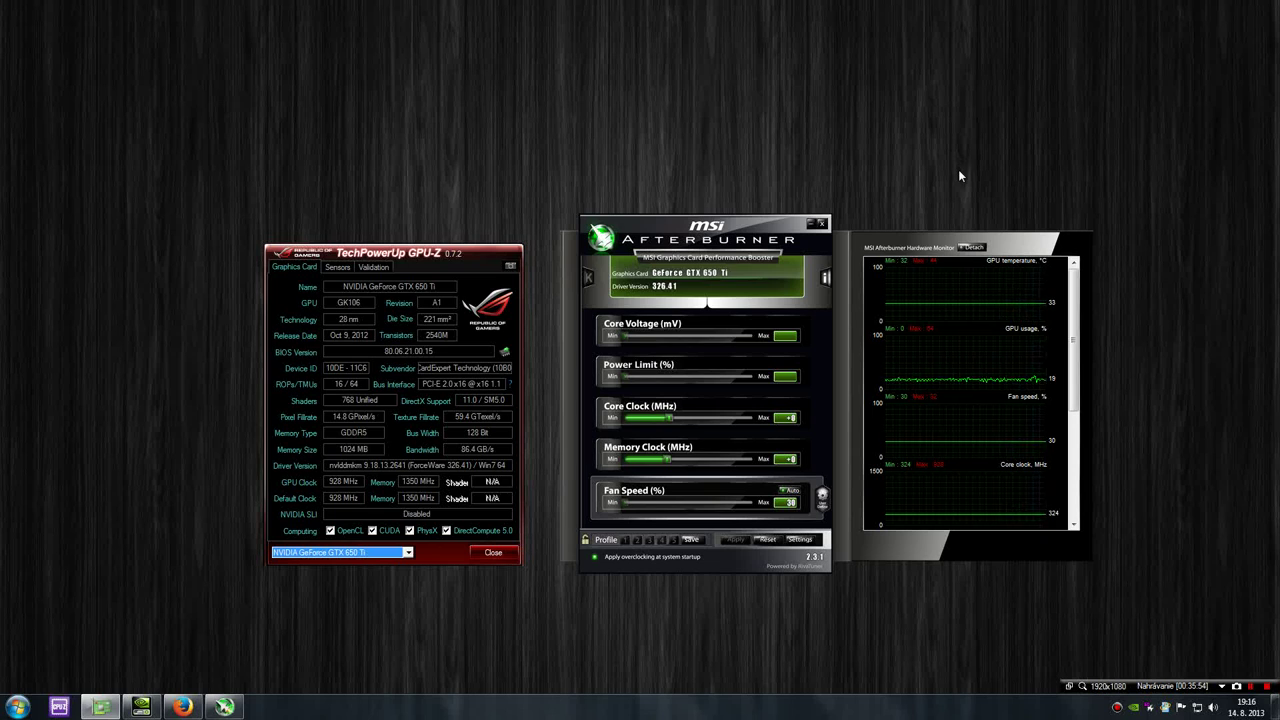
Examine the temperature, usage, fan speed, core clock and memory clock graphs in the Afterburner hardware monitor
left_click(980, 265)
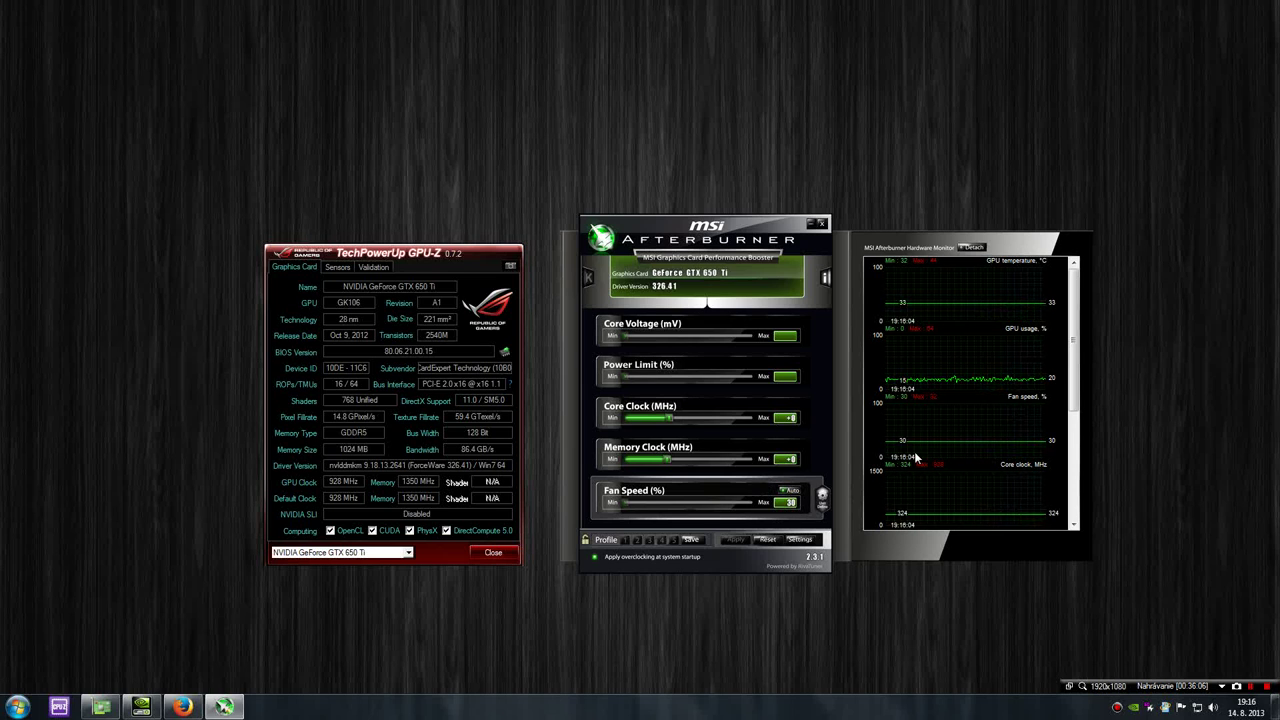
scroll(969, 423, "down", 1)
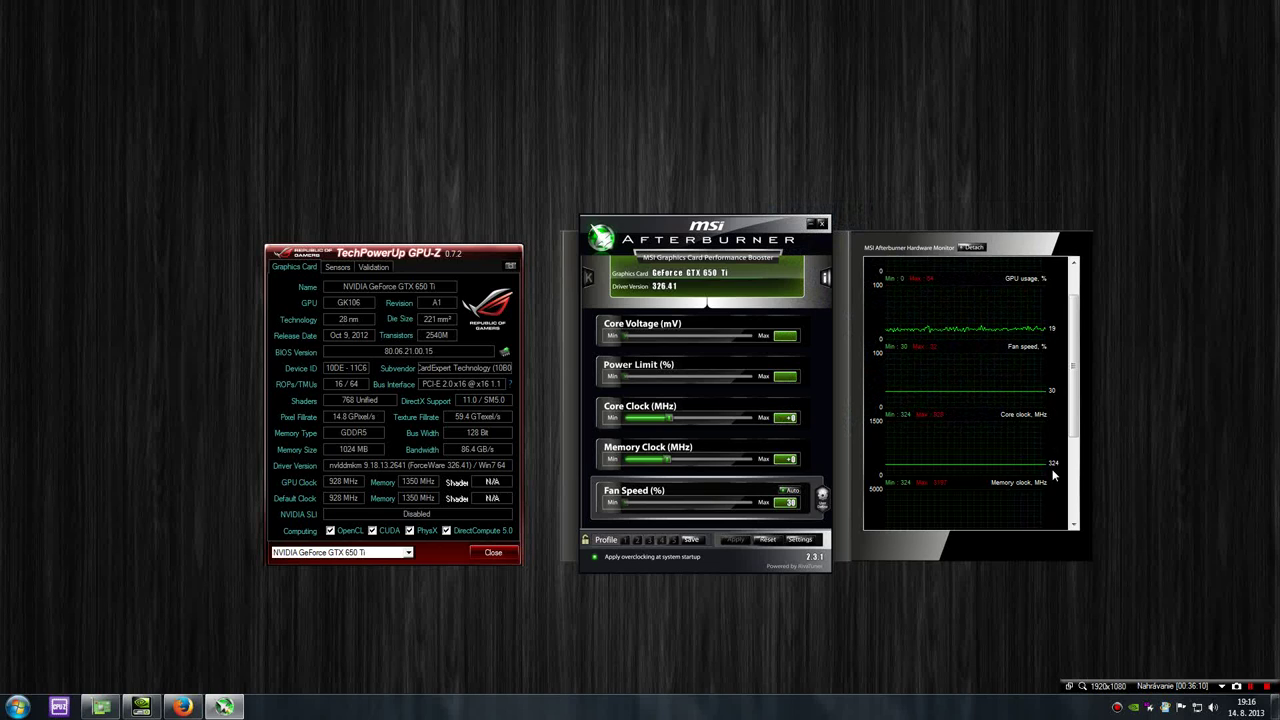
scroll(1052, 476, "down", 1)
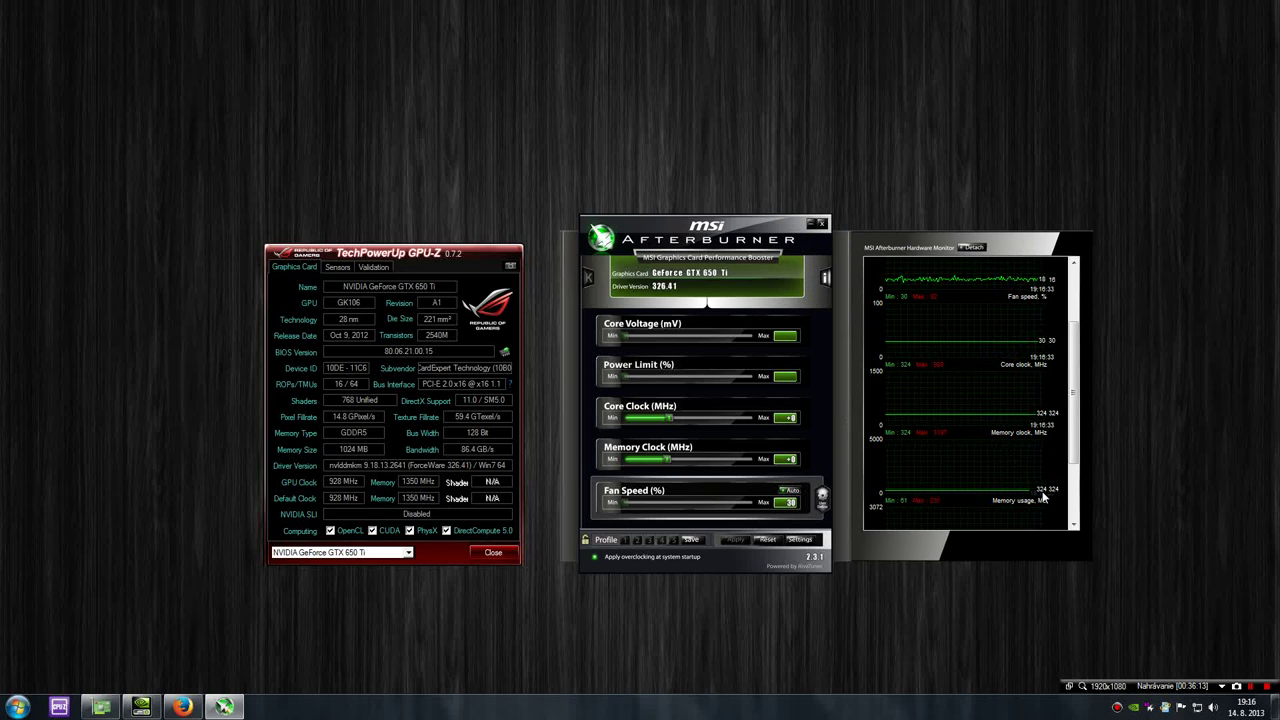
Check the memory usage and framerate graphs in the Afterburner hardware monitor, and close the GPU-Z and Afterburner windows
scroll(1043, 482, "down", 1)
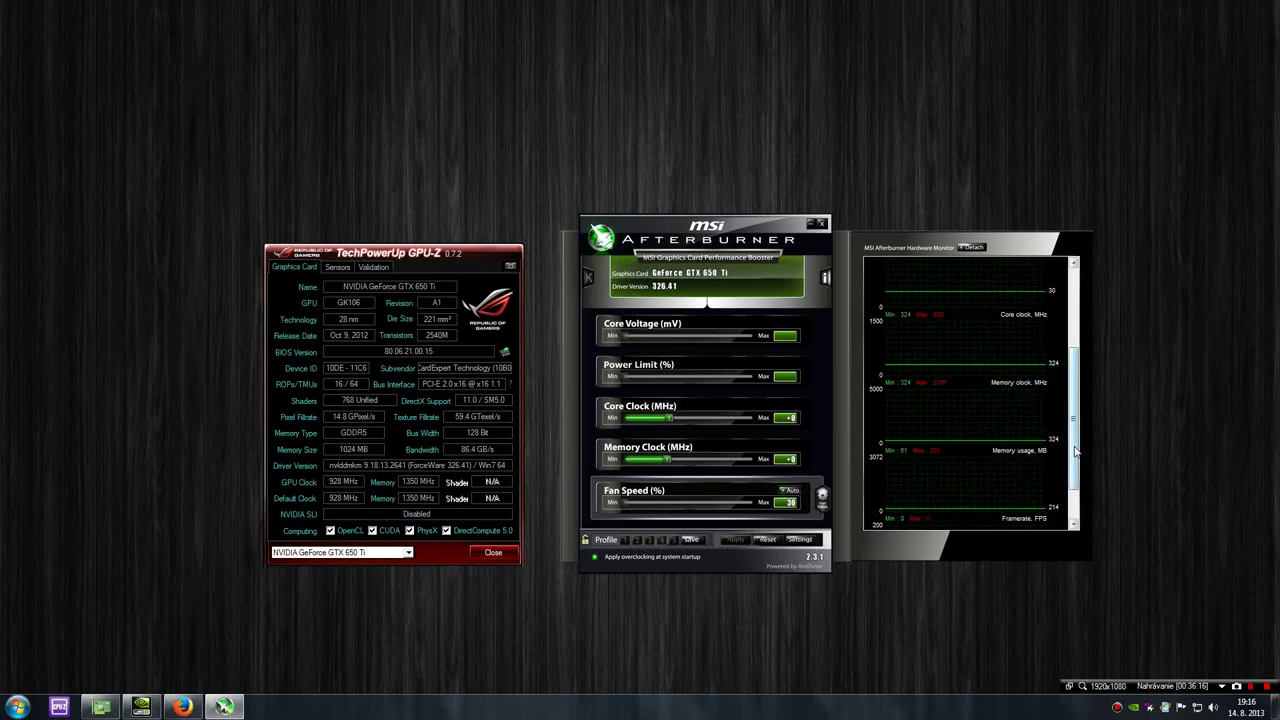
scroll(1073, 457, "down", 1)
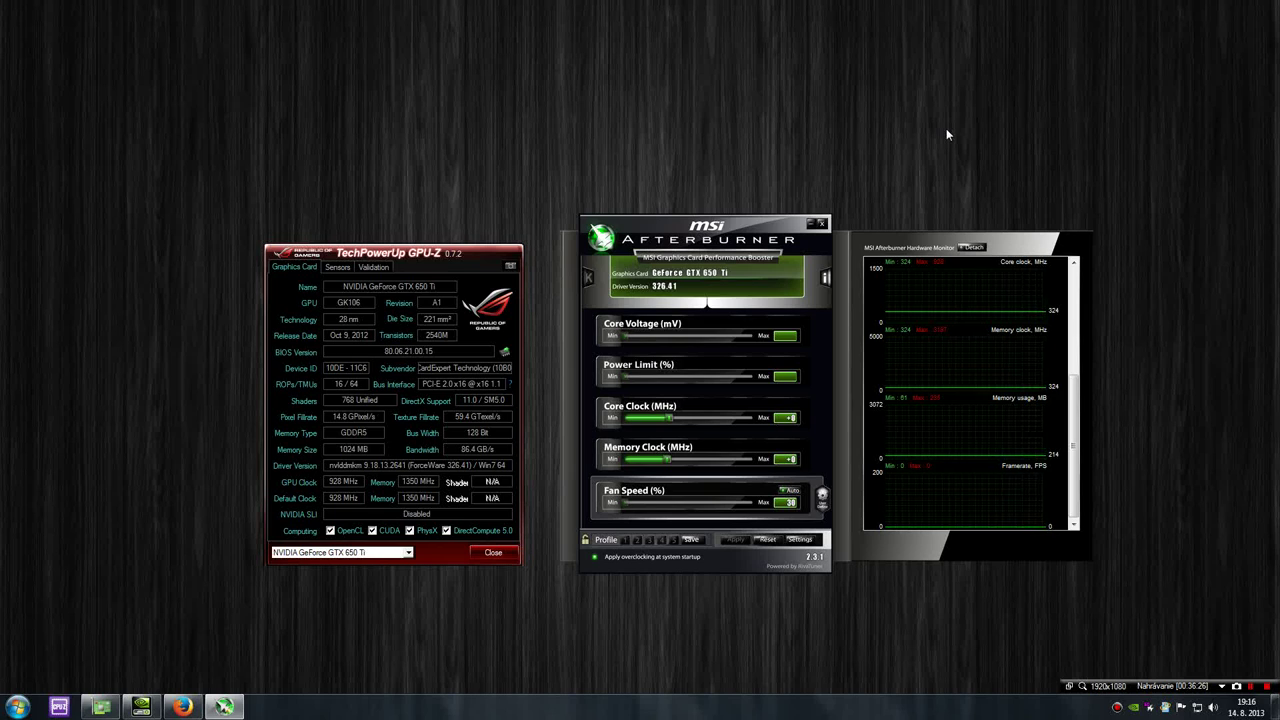
left_click(492, 553)
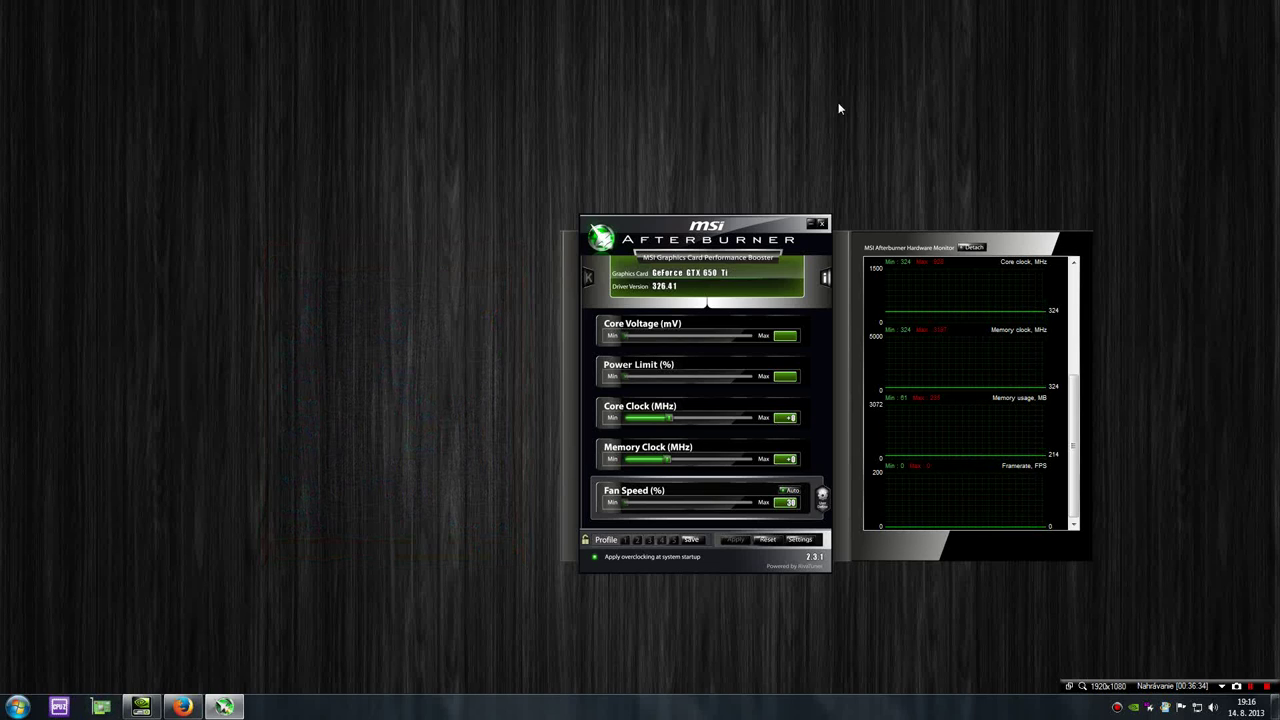
left_click(818, 221)
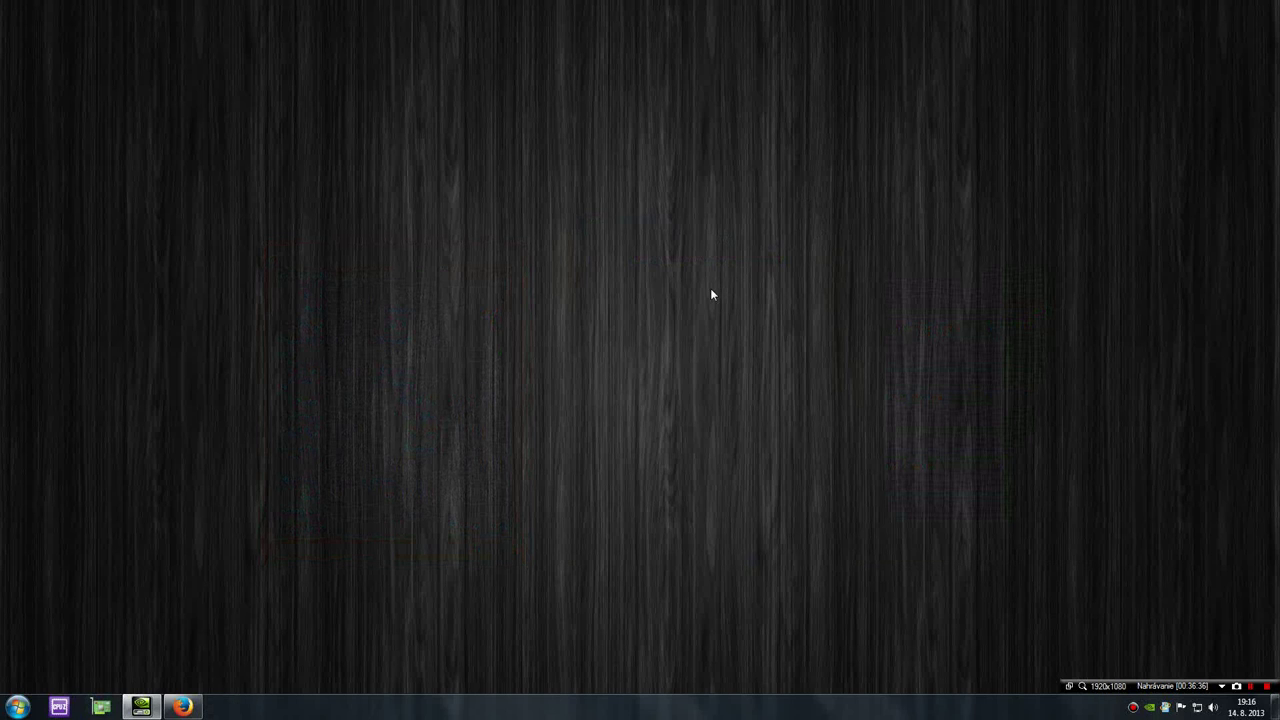
Switch to the NVIDIA Control Panel and show its image settings preview page in a smaller window
left_click(141, 706)
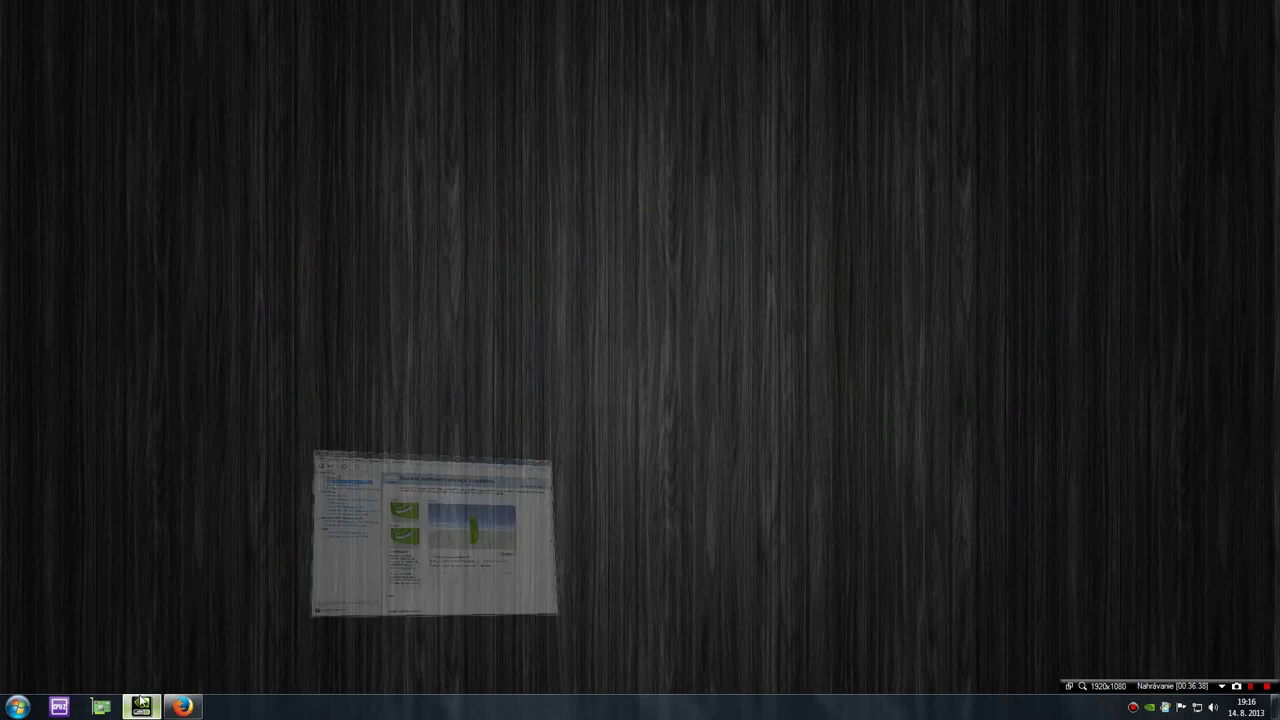
left_click_drag(672, 17, 265, 157)
left_click(314, 90)
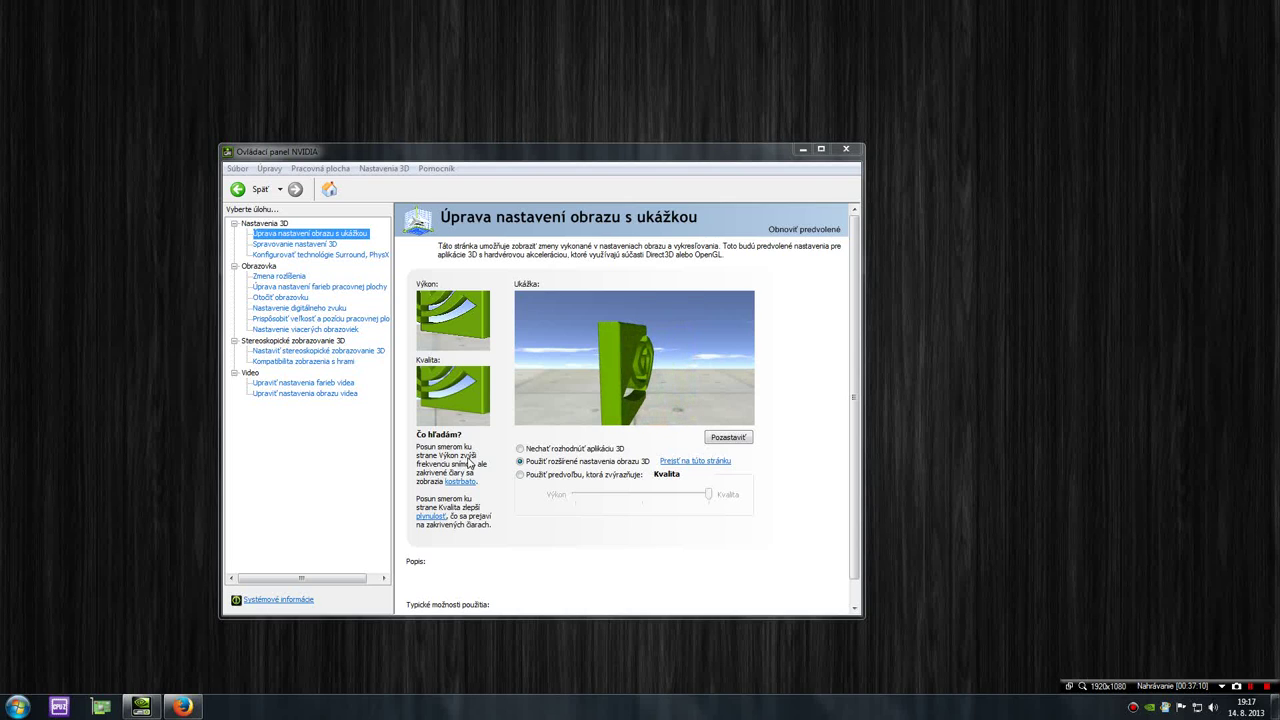
Choose the custom preference for the 3D image settings, set it fully to Výkon, and apply it
left_click(580, 474)
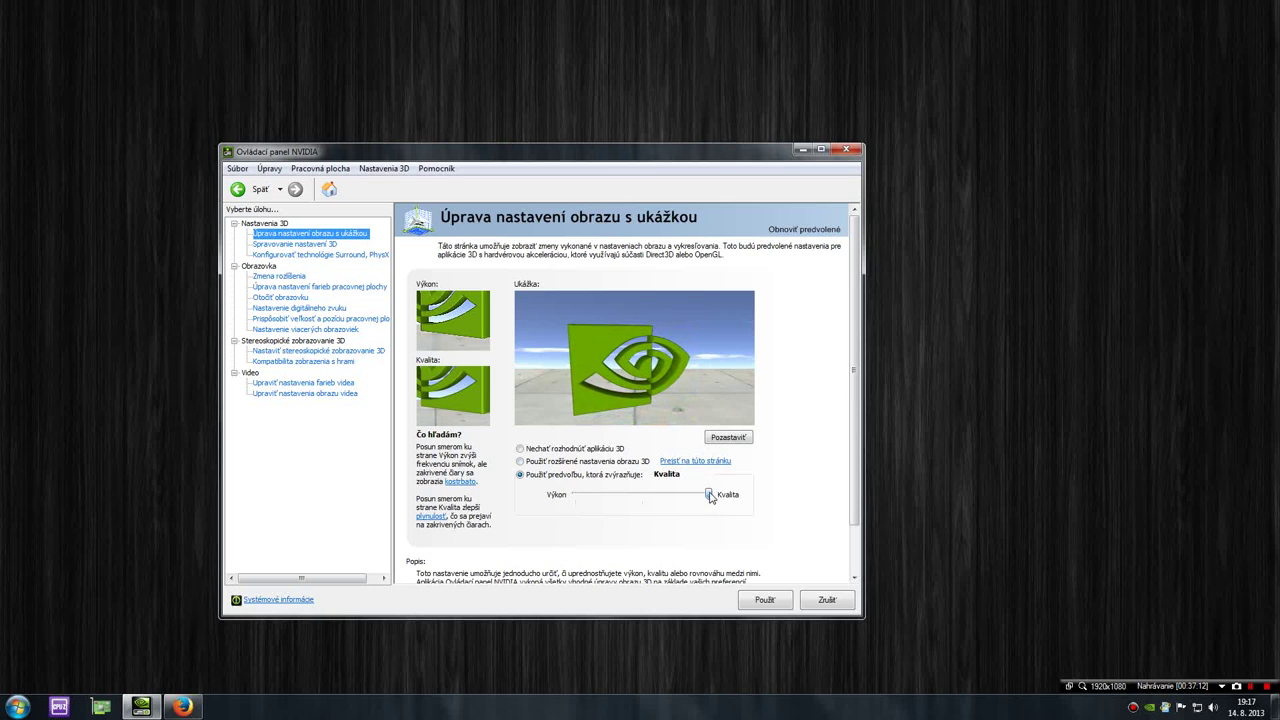
left_click_drag(709, 495, 585, 503)
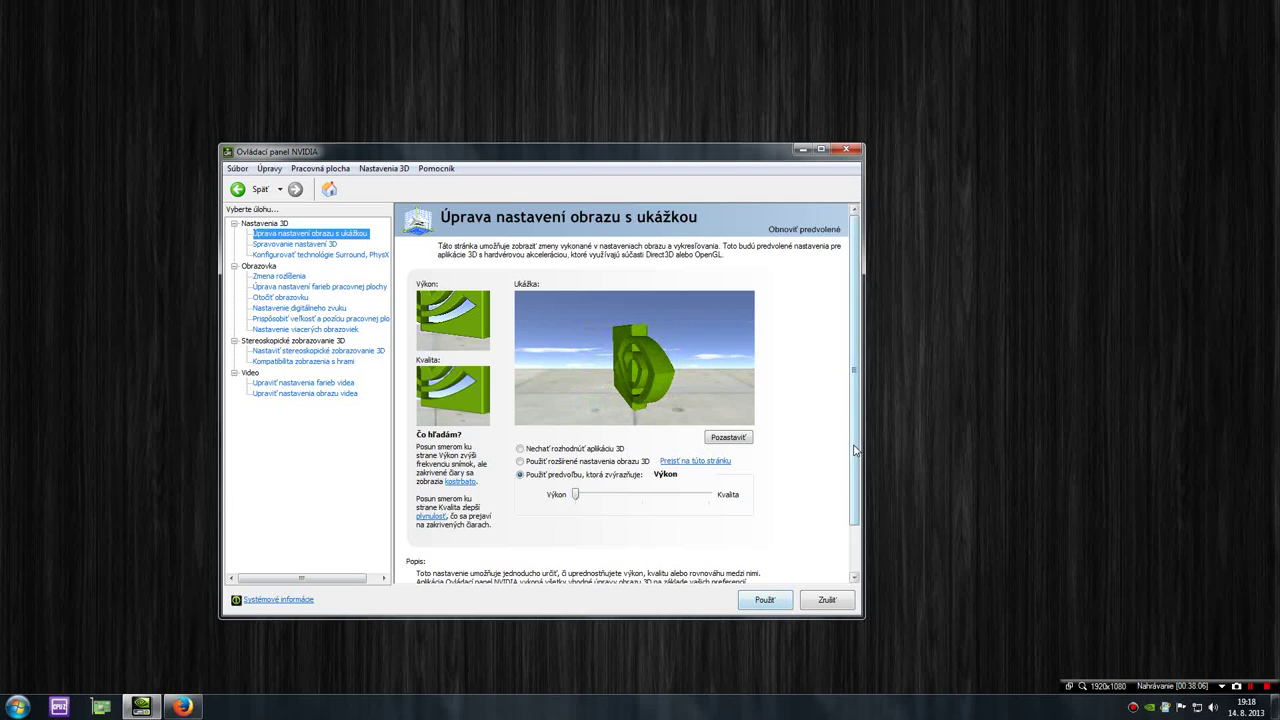
scroll(760, 603, "down", 1)
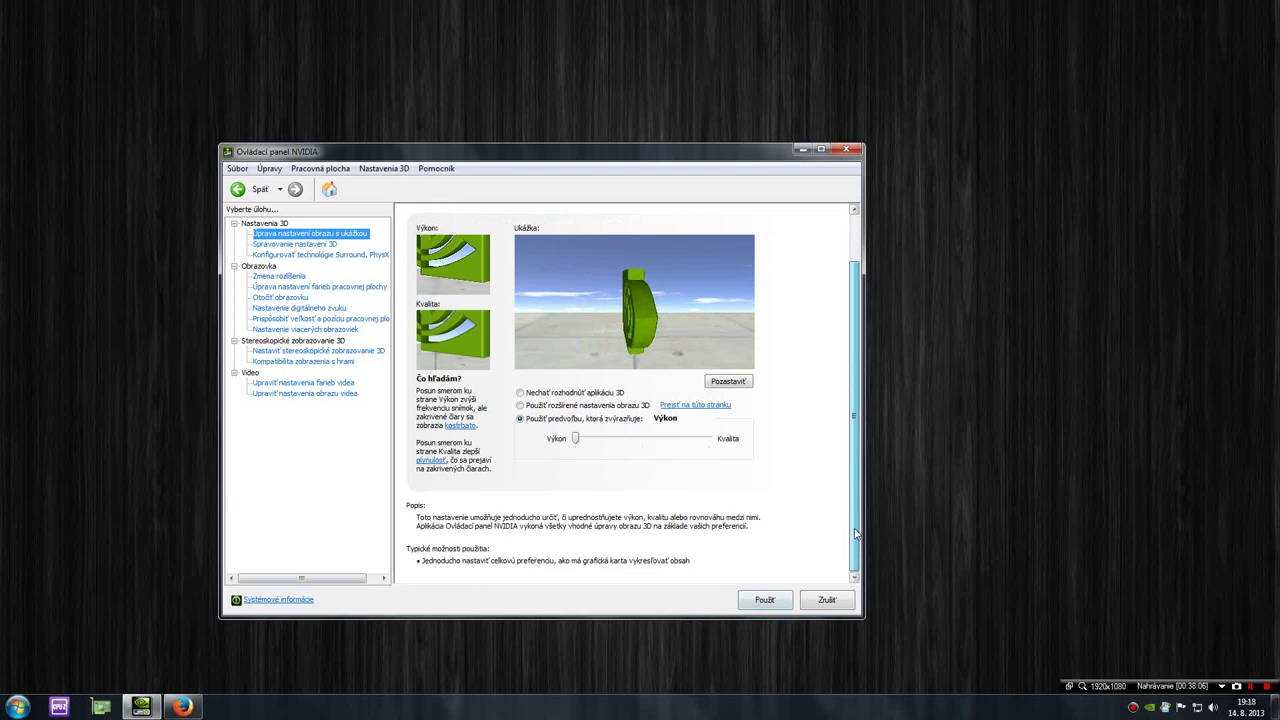
left_click(762, 600)
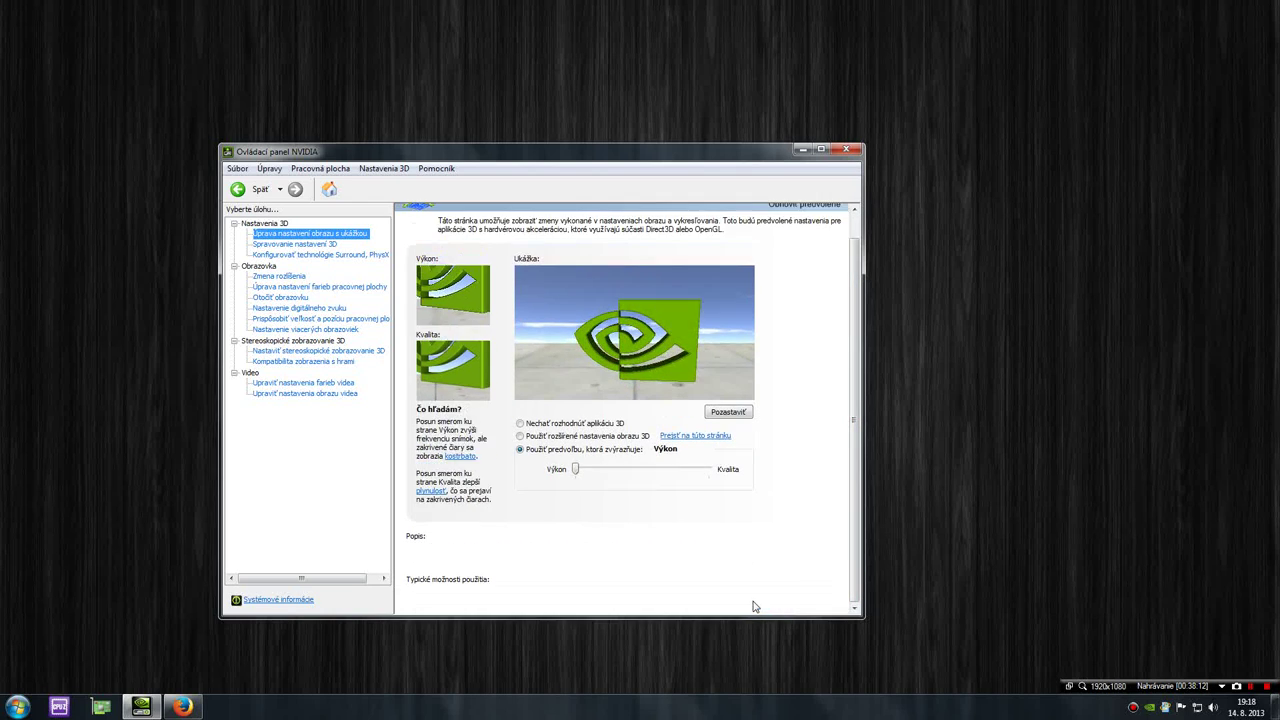
Enlarge the control panel window, set the PhysX processor to GeForce GTX 650 Ti, and apply the change
left_click_drag(224, 139, 170, 81)
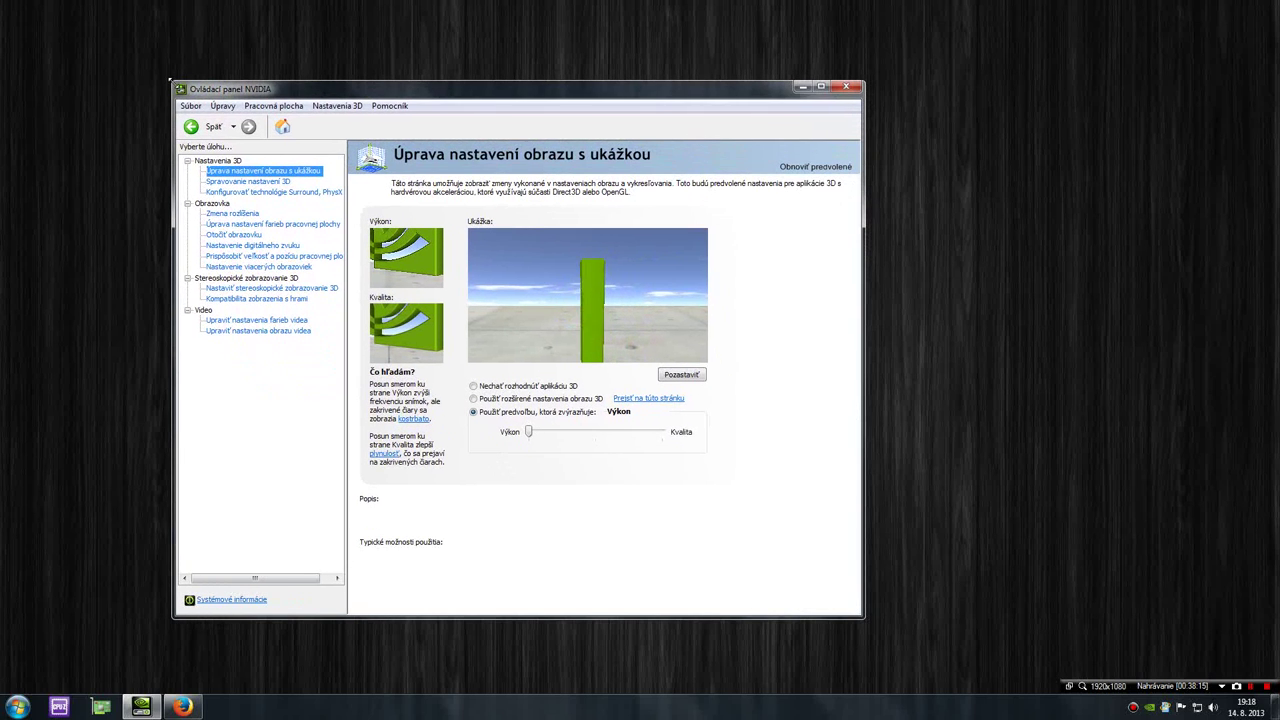
left_click(283, 195)
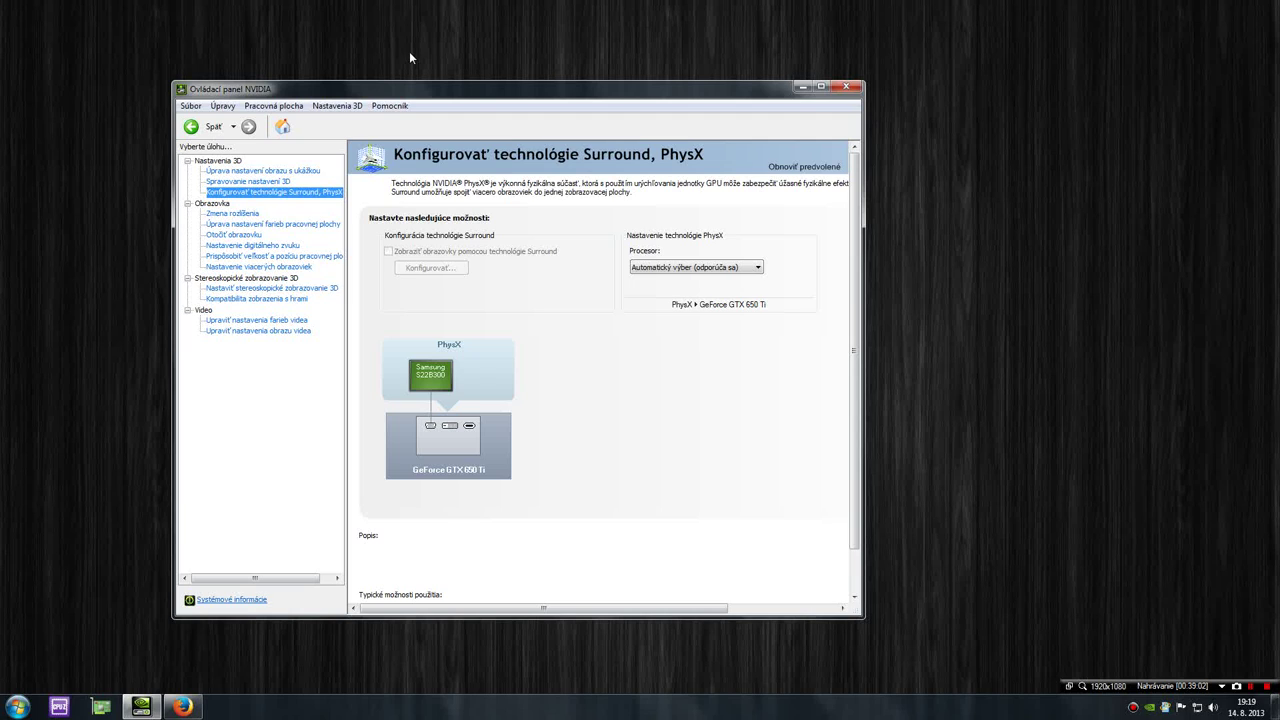
mouse_move(645, 267)
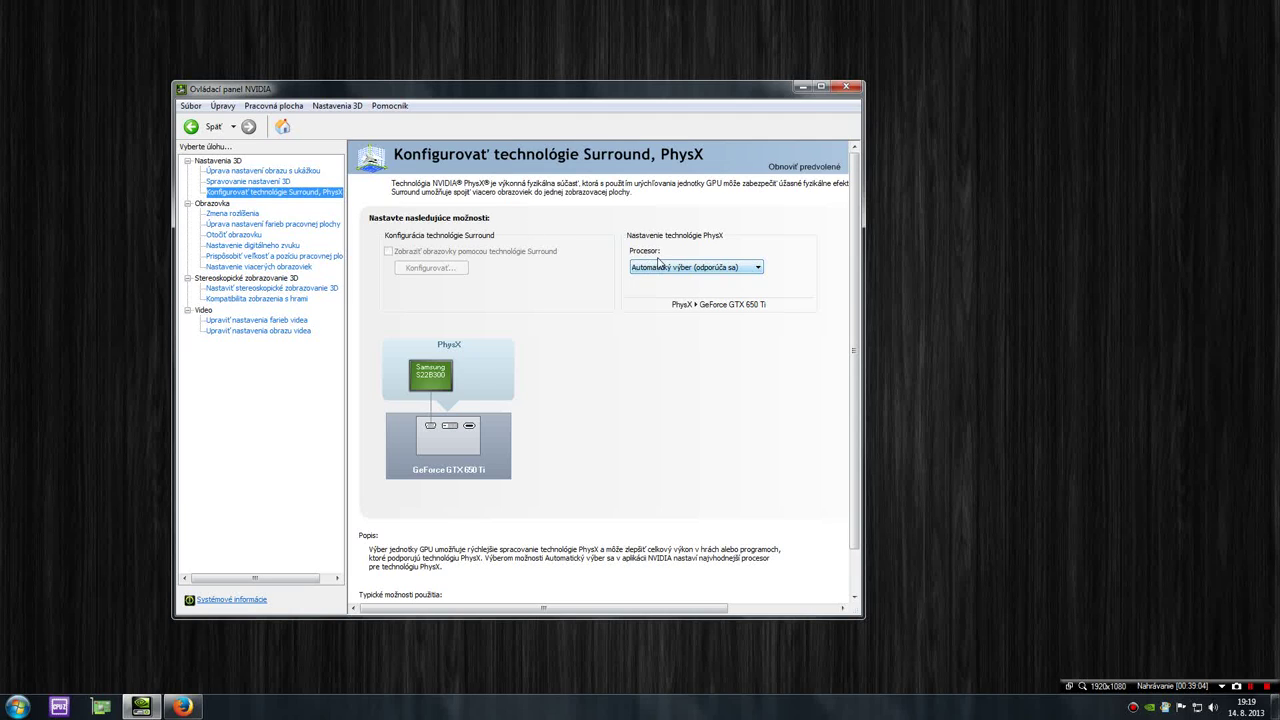
left_click(662, 271)
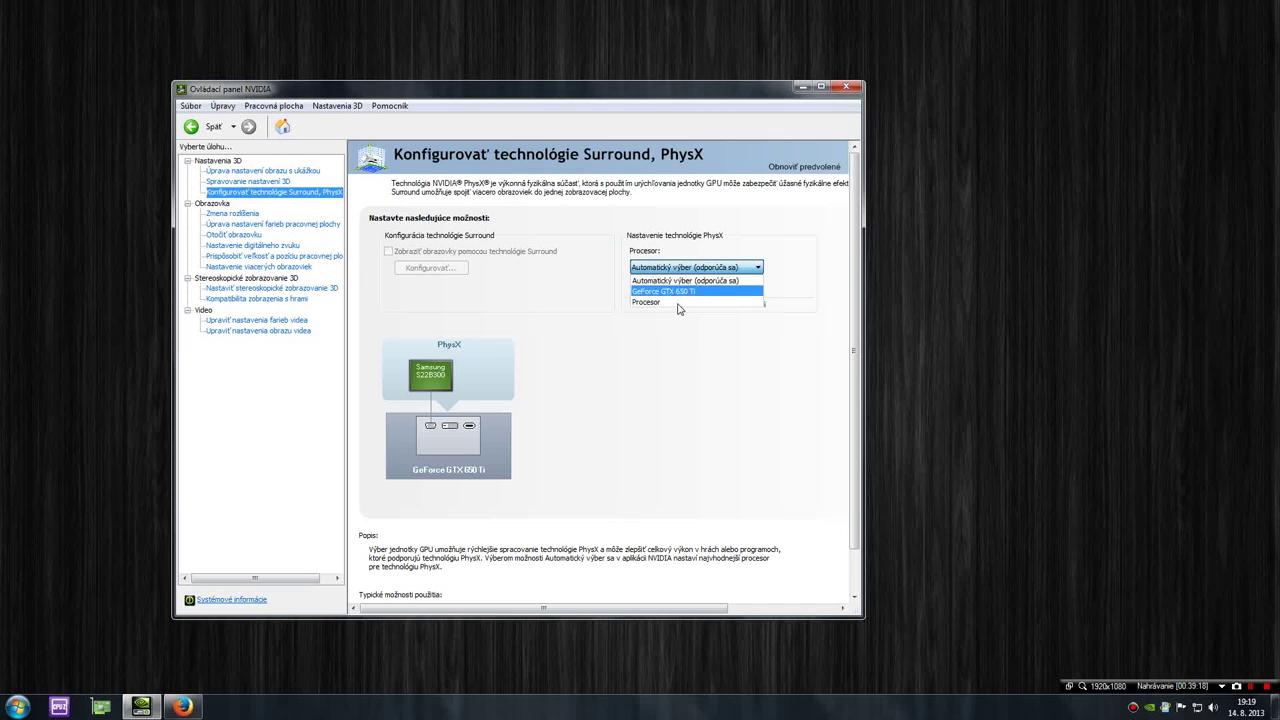
left_click(668, 292)
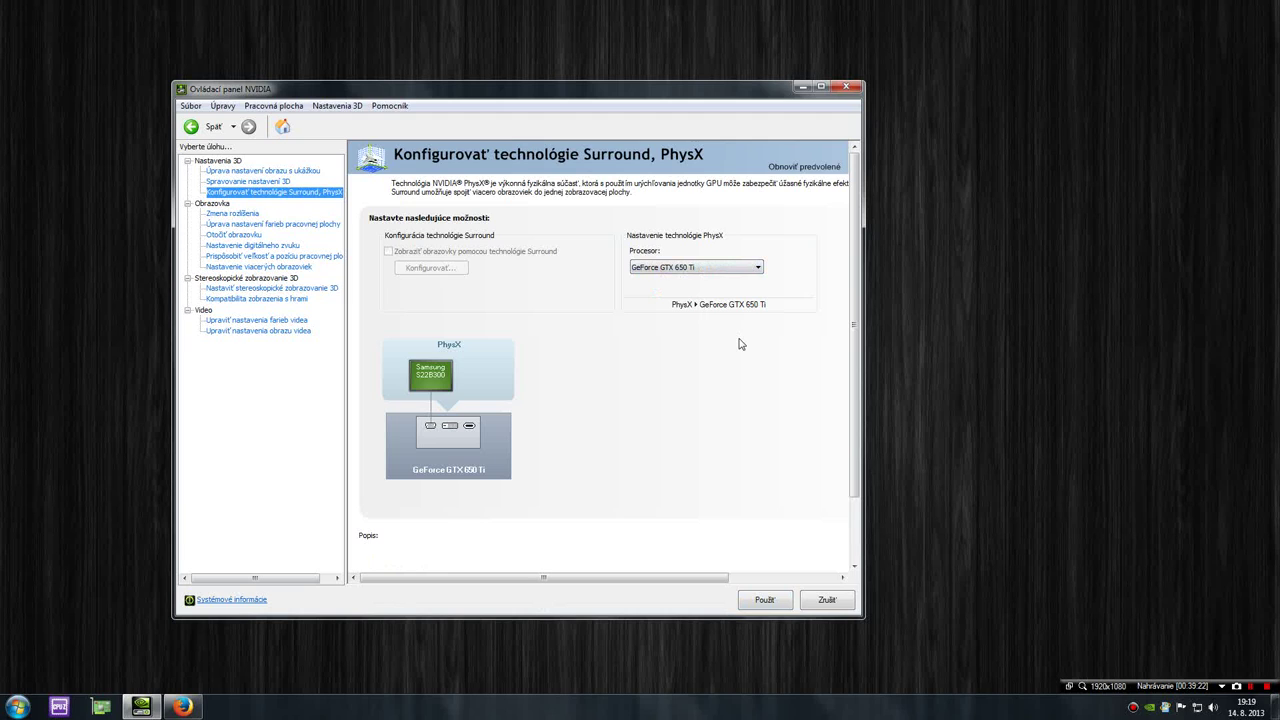
left_click(757, 604)
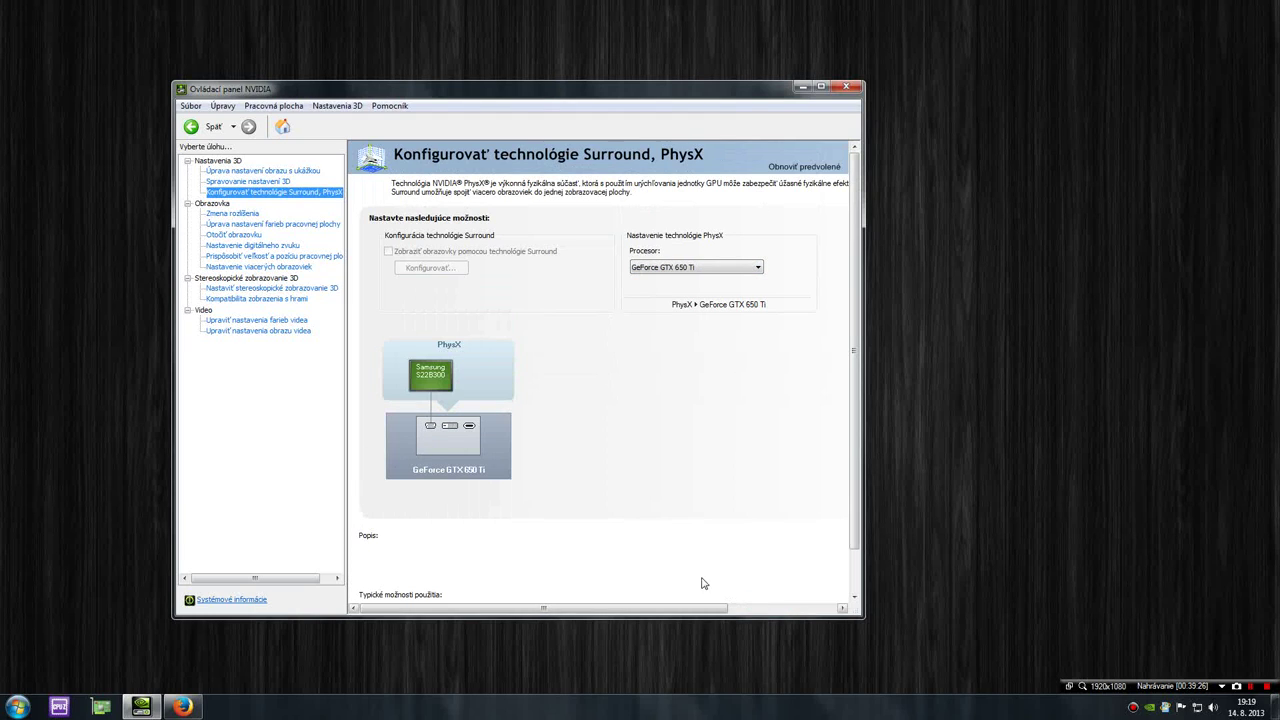
Look through the display pages for resolution, refresh rate, desktop colours, rotation, digital audio, desktop size and multiple displays
left_click(234, 215)
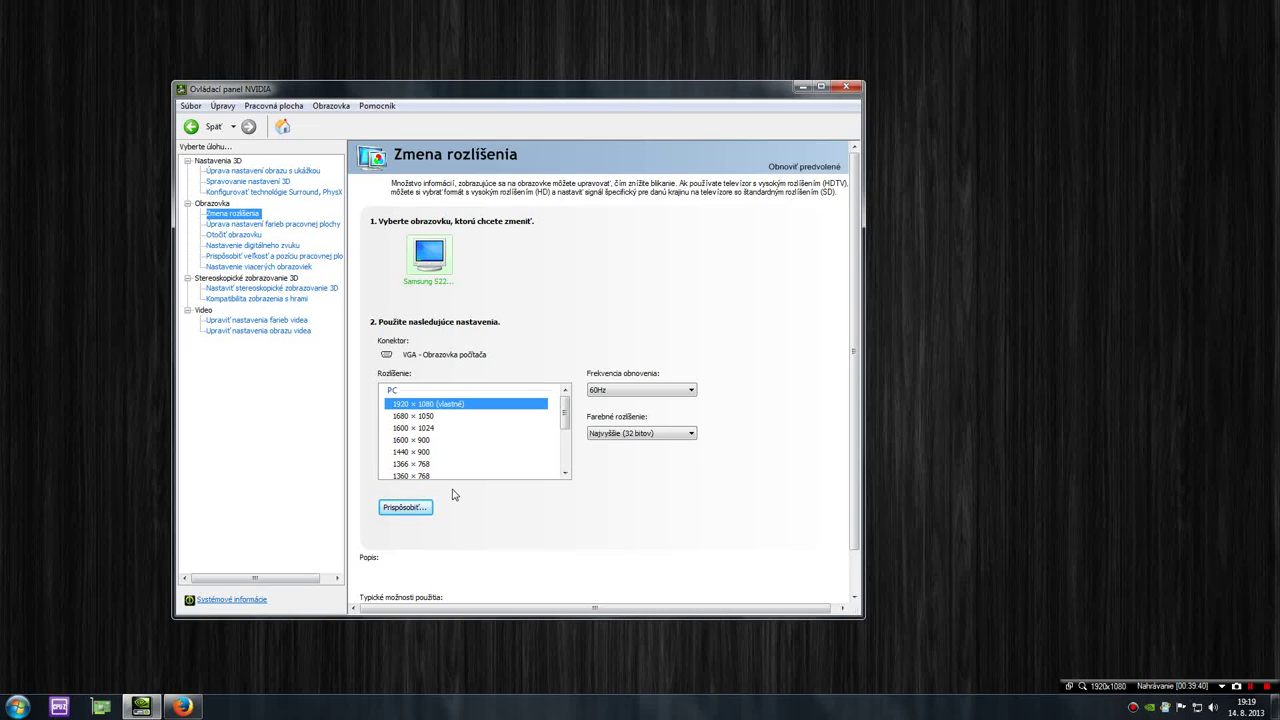
left_click(607, 391)
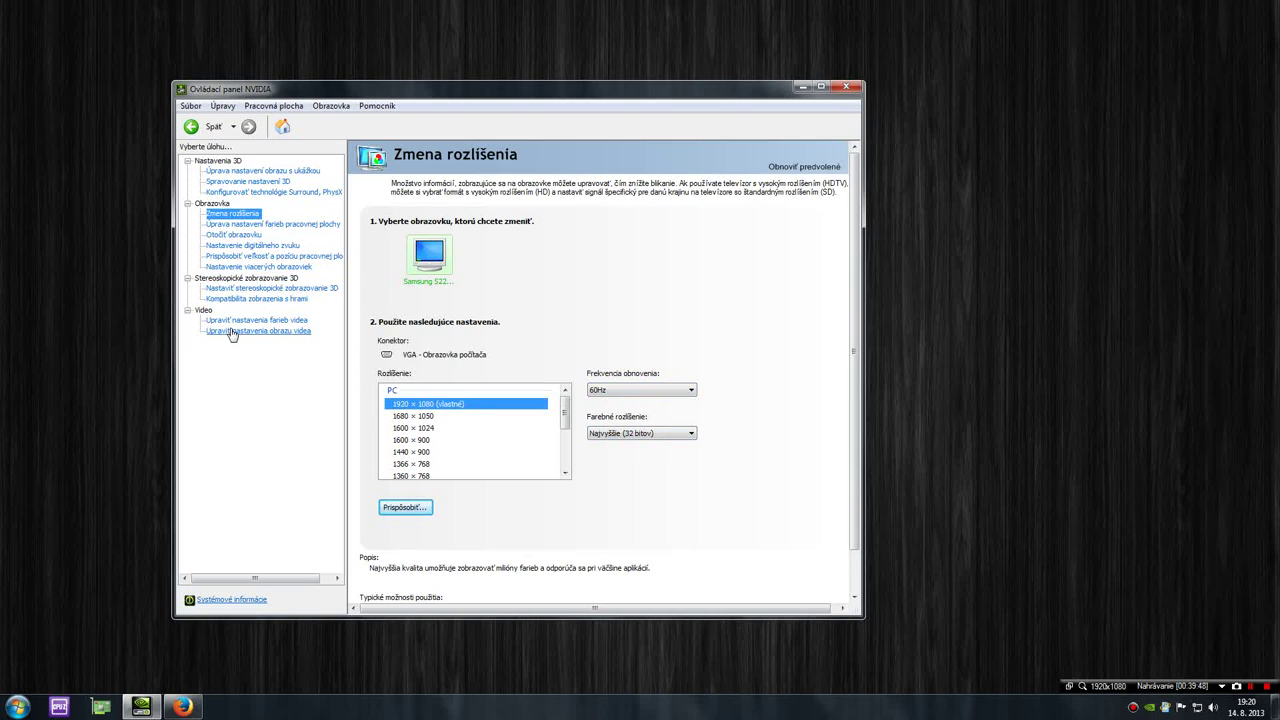
left_click(265, 225)
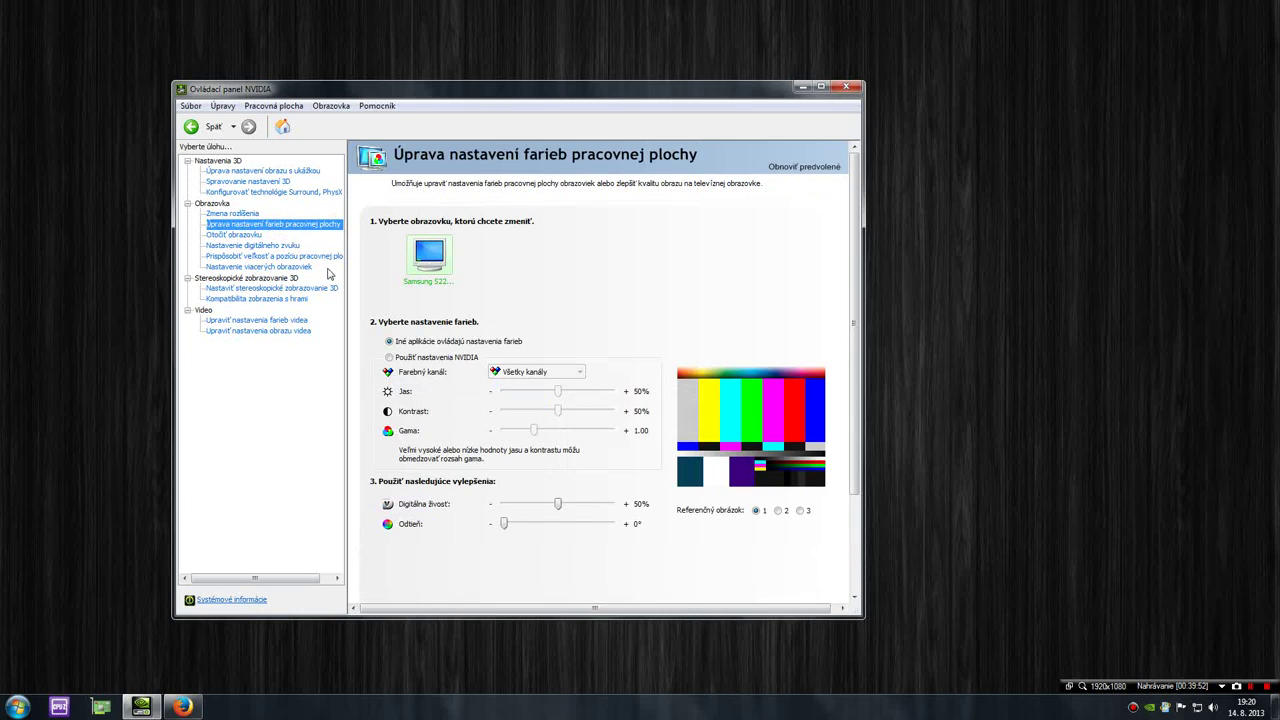
left_click(252, 236)
left_click(269, 246)
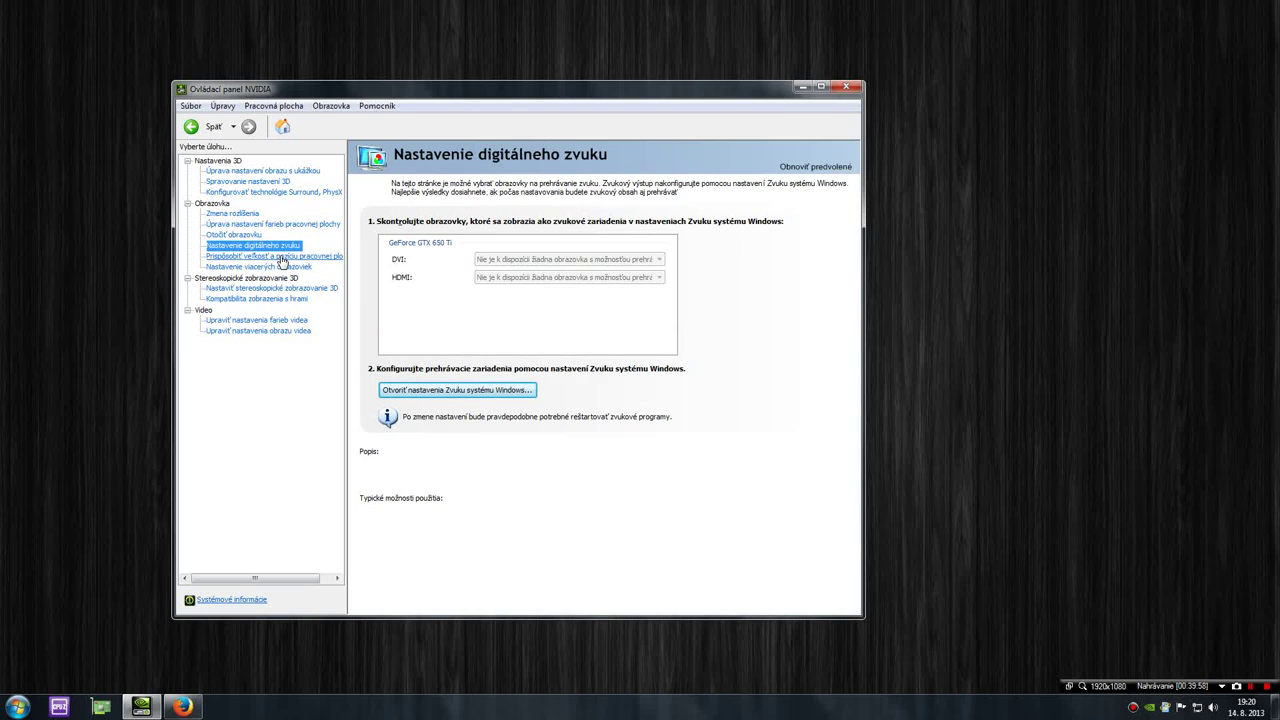
left_click(282, 257)
left_click(287, 267)
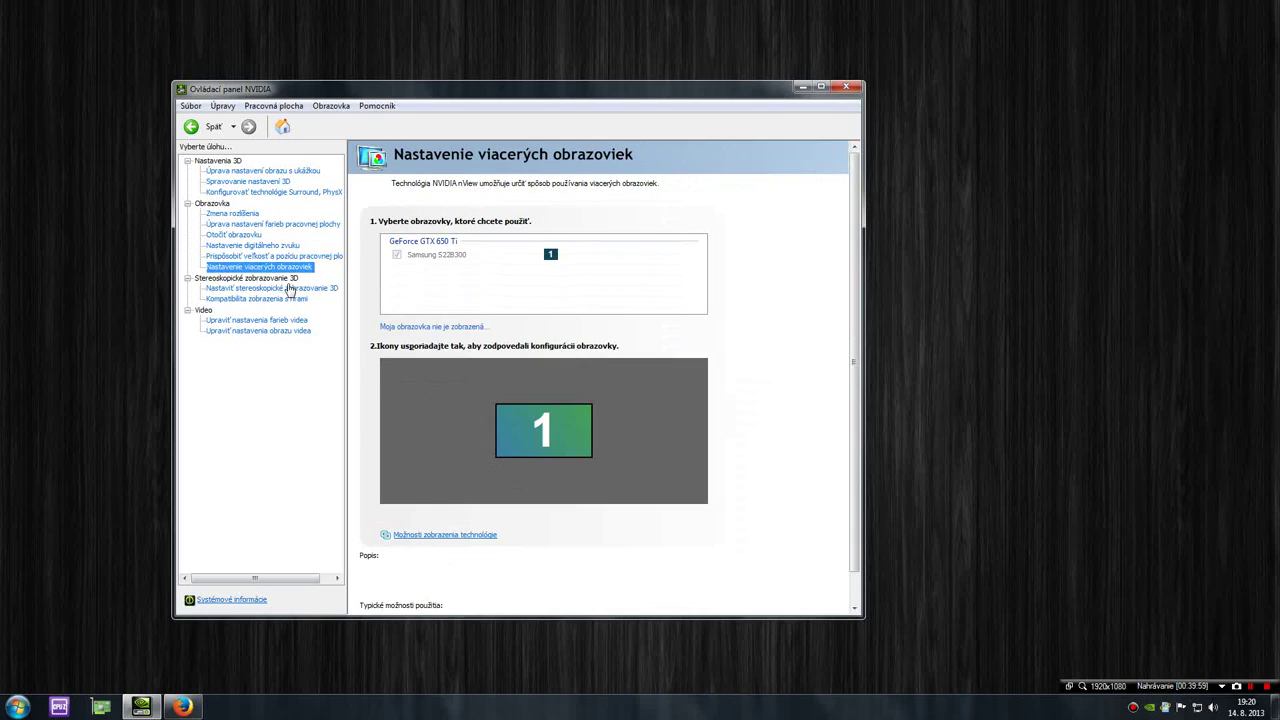
Review the stereoscopic 3D settings, the game compatibility list, and the video colour and video image pages
left_click(288, 289)
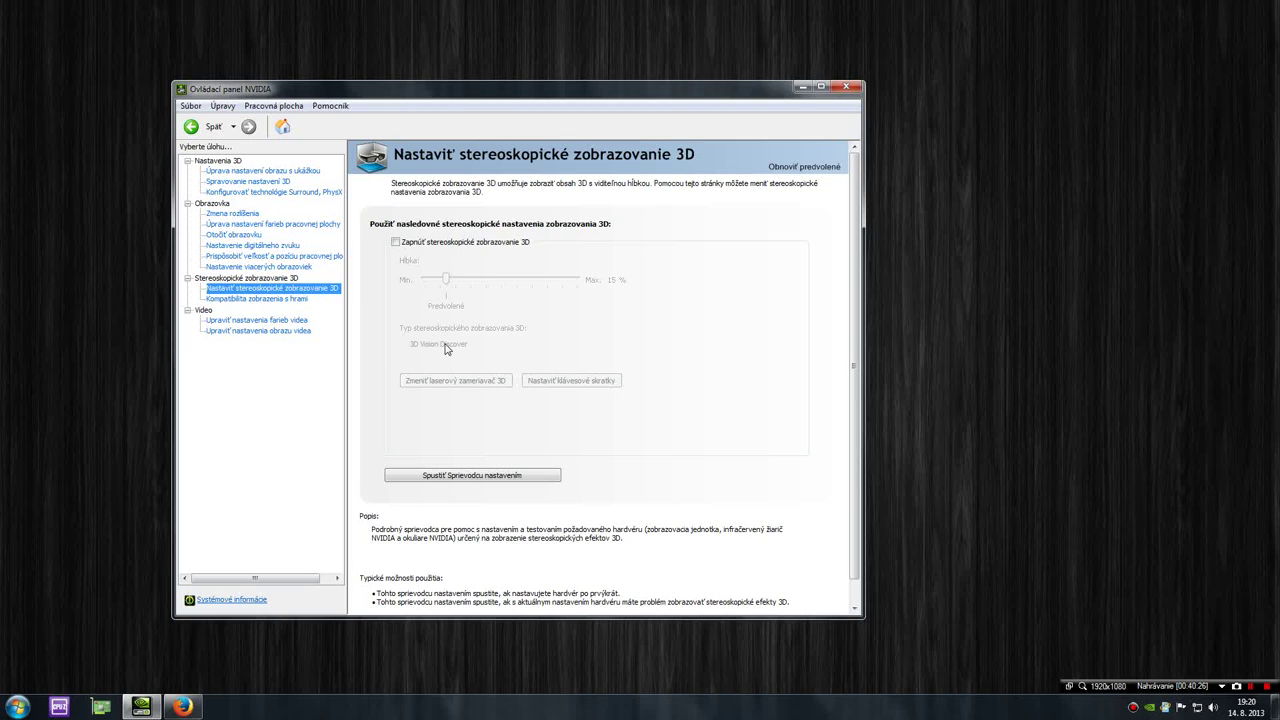
left_click(296, 300)
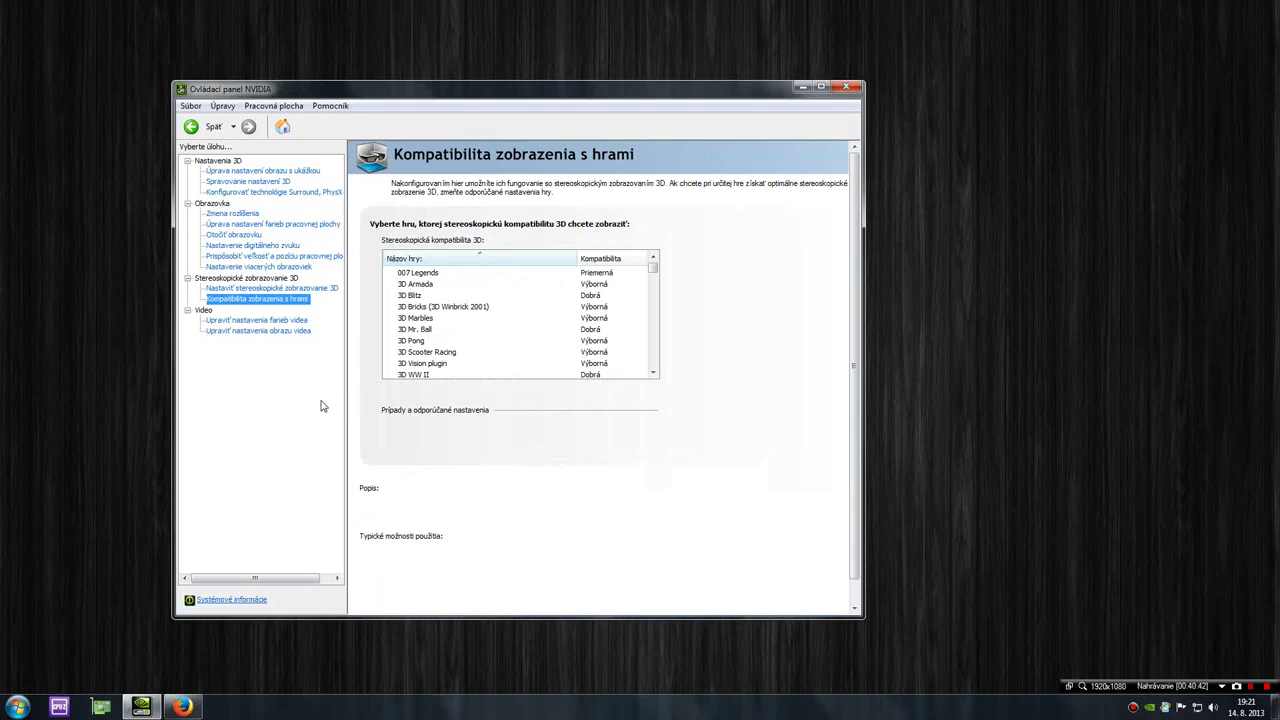
left_click_drag(651, 274, 660, 378)
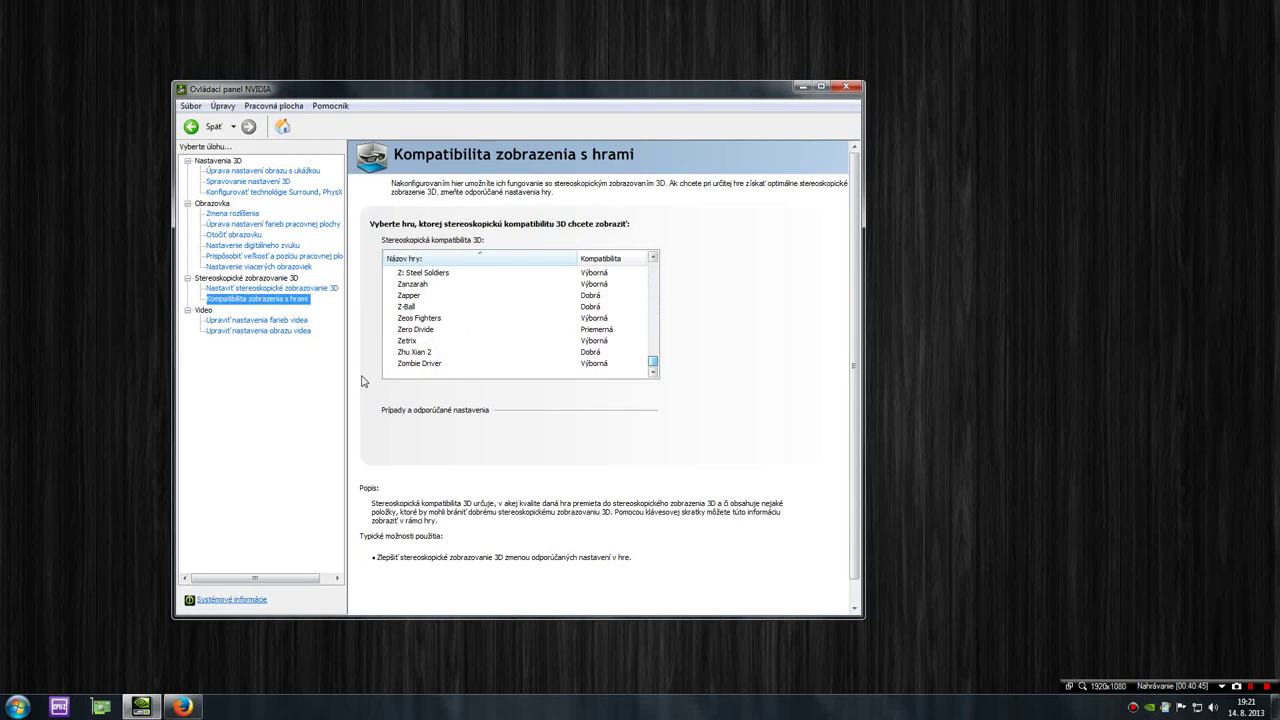
left_click(257, 320)
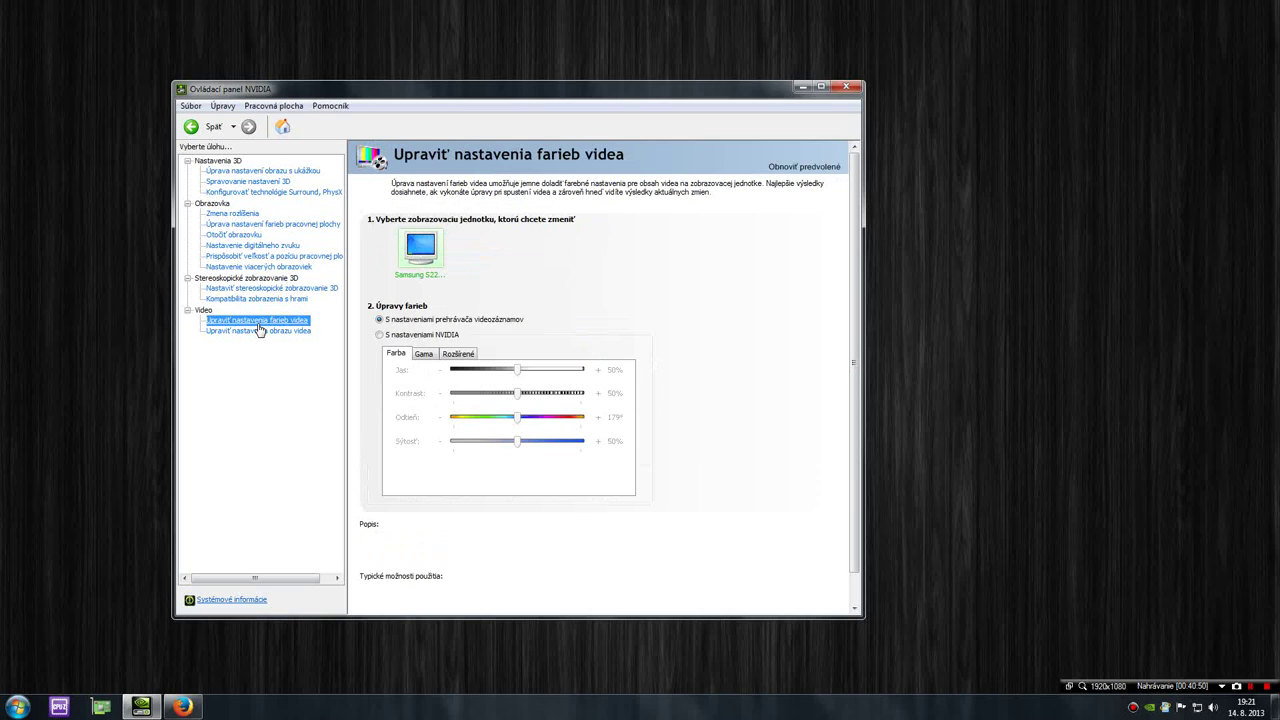
left_click(286, 333)
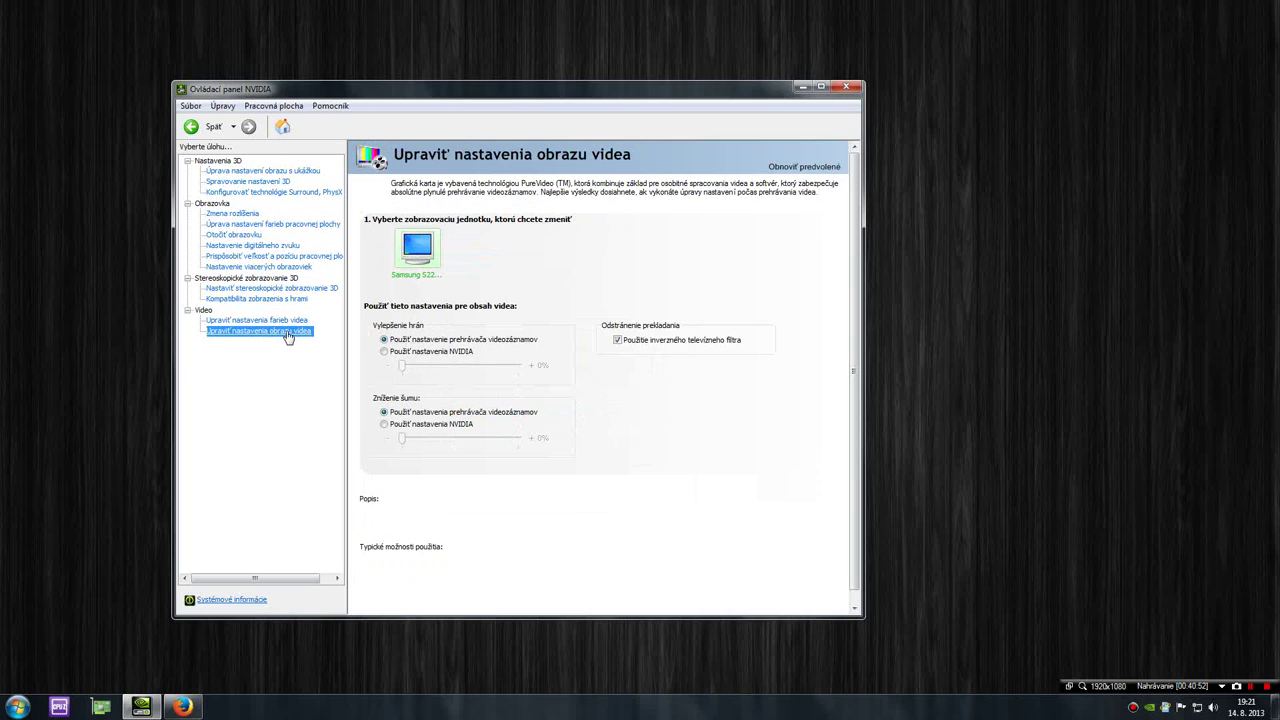
Select anisotropic filtering in the global 3D settings and read the Filtrácia textúr explanation on the GameMagazine site in Firefox
left_click(250, 184)
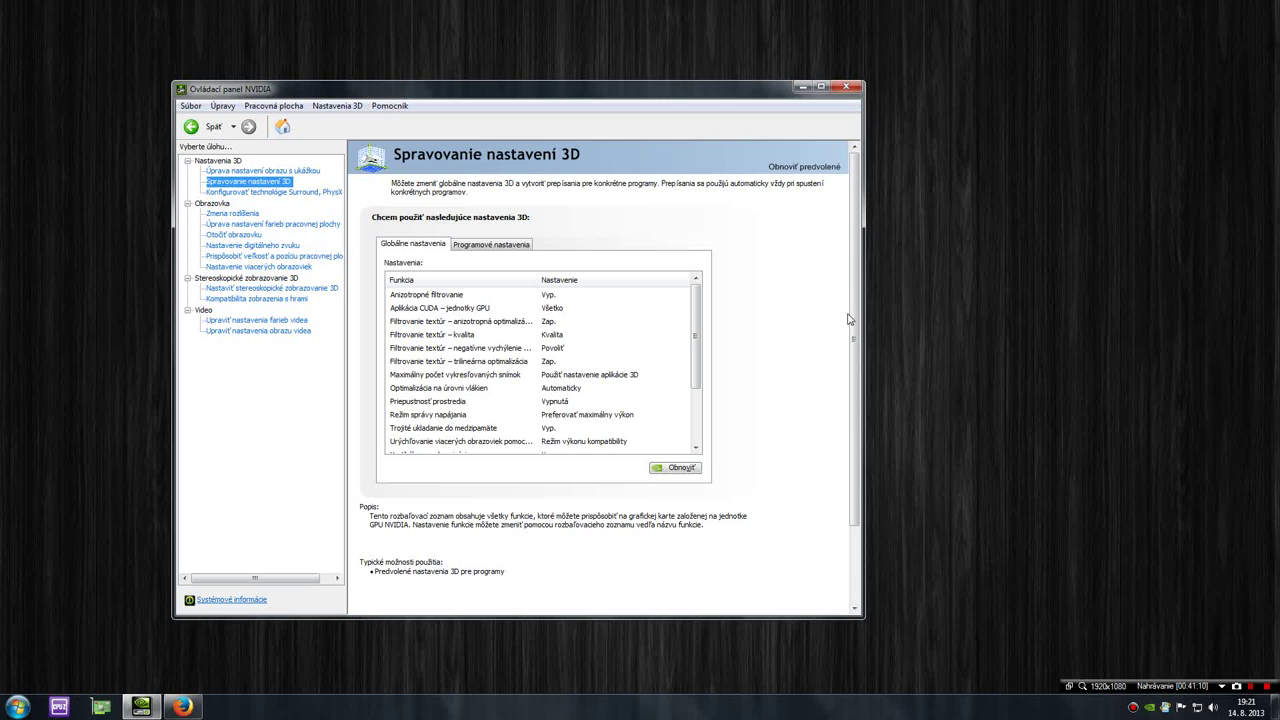
left_click(424, 299)
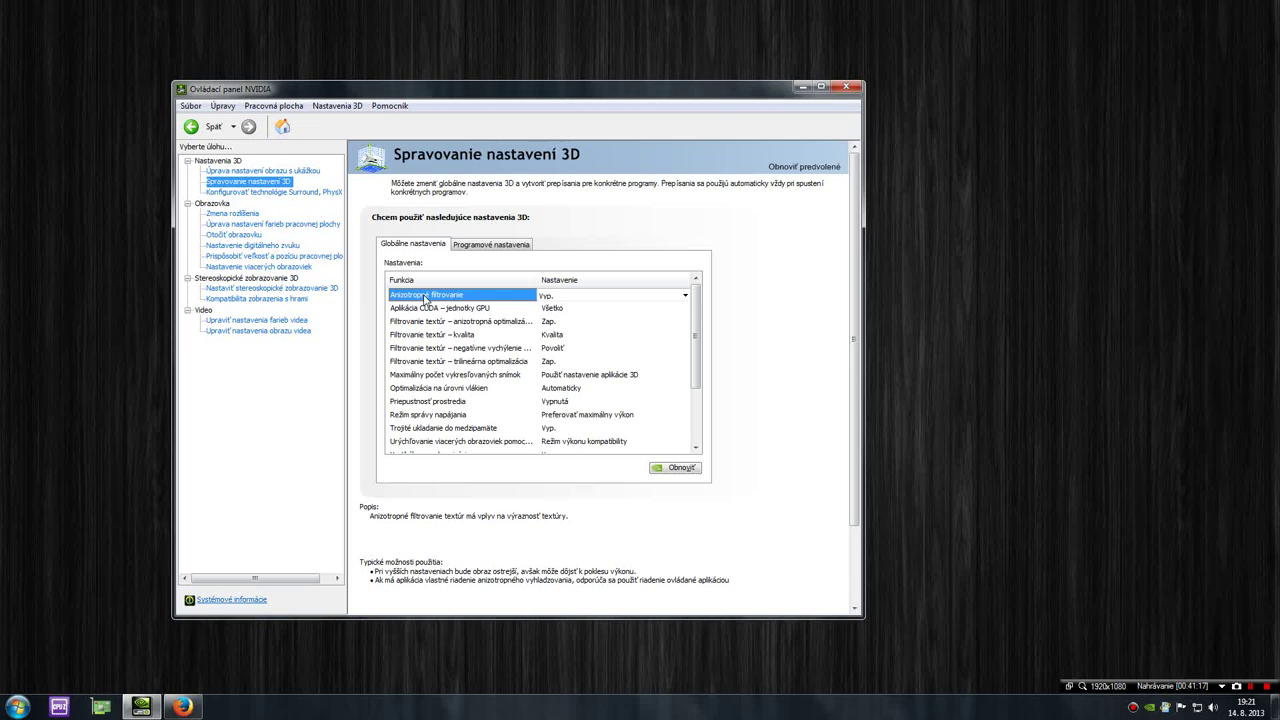
left_click(198, 705)
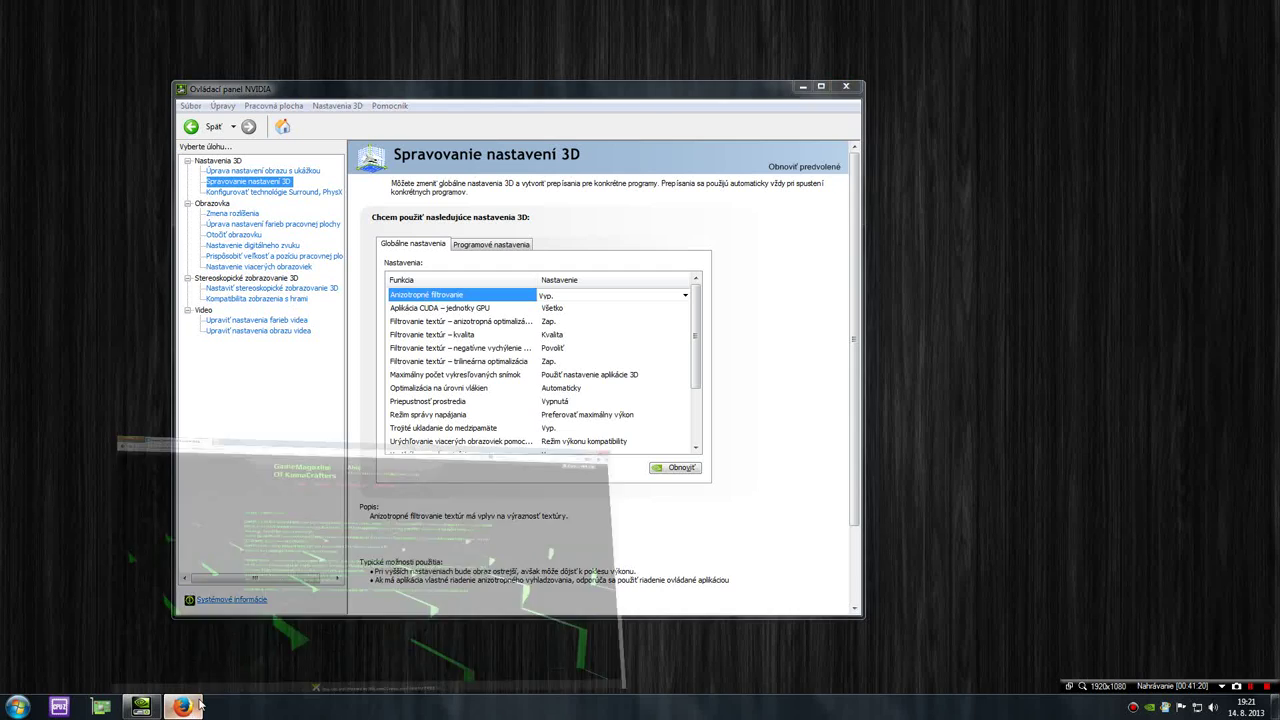
mouse_move(662, 128)
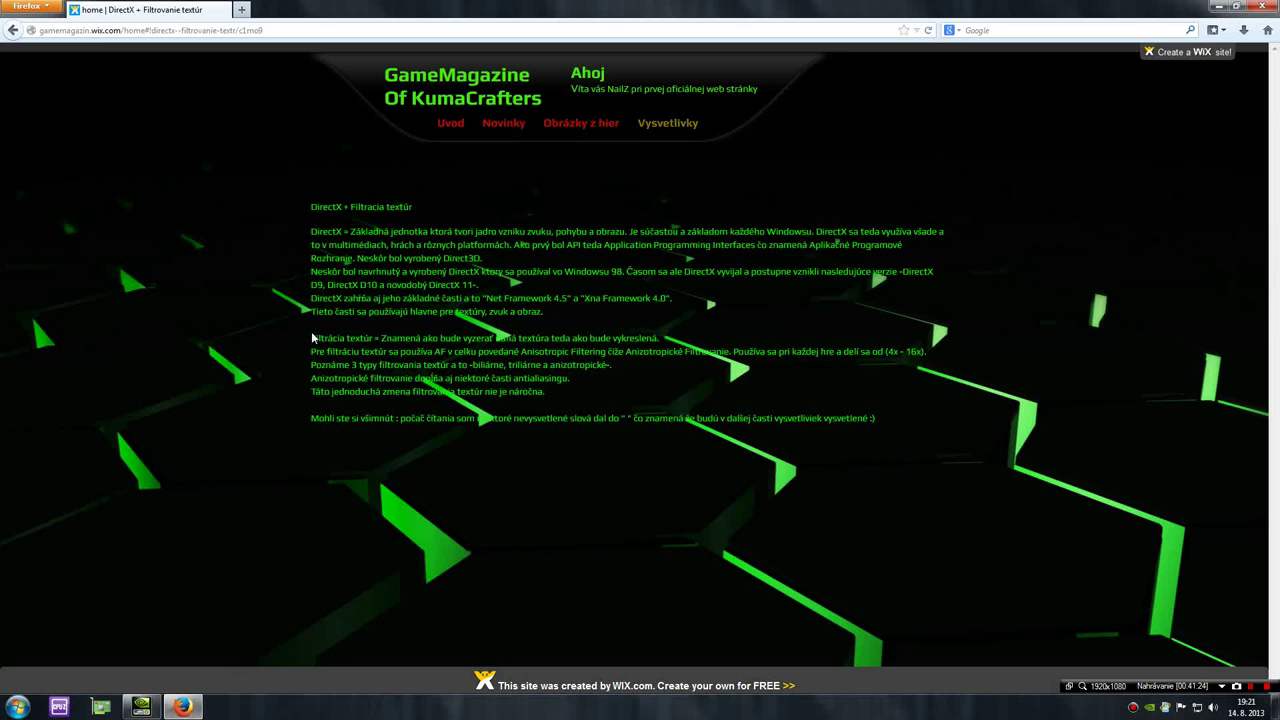
left_click_drag(312, 338, 795, 424)
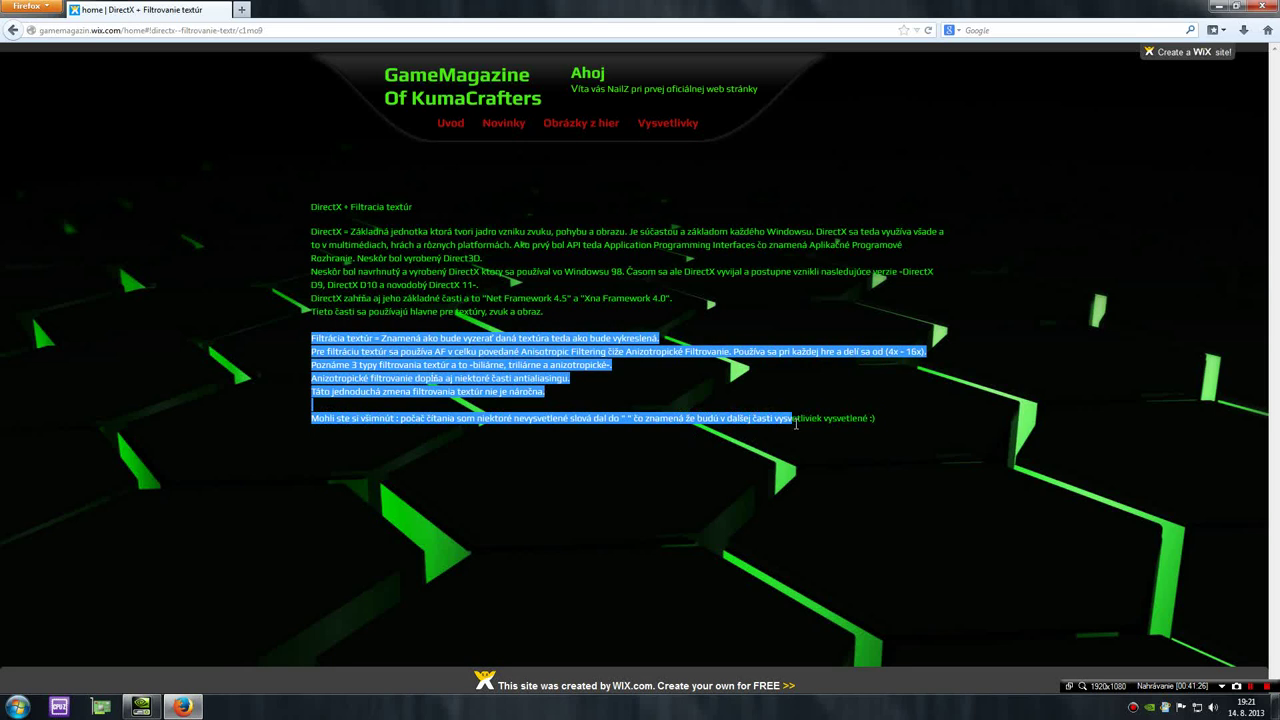
left_click_drag(568, 389, 320, 333)
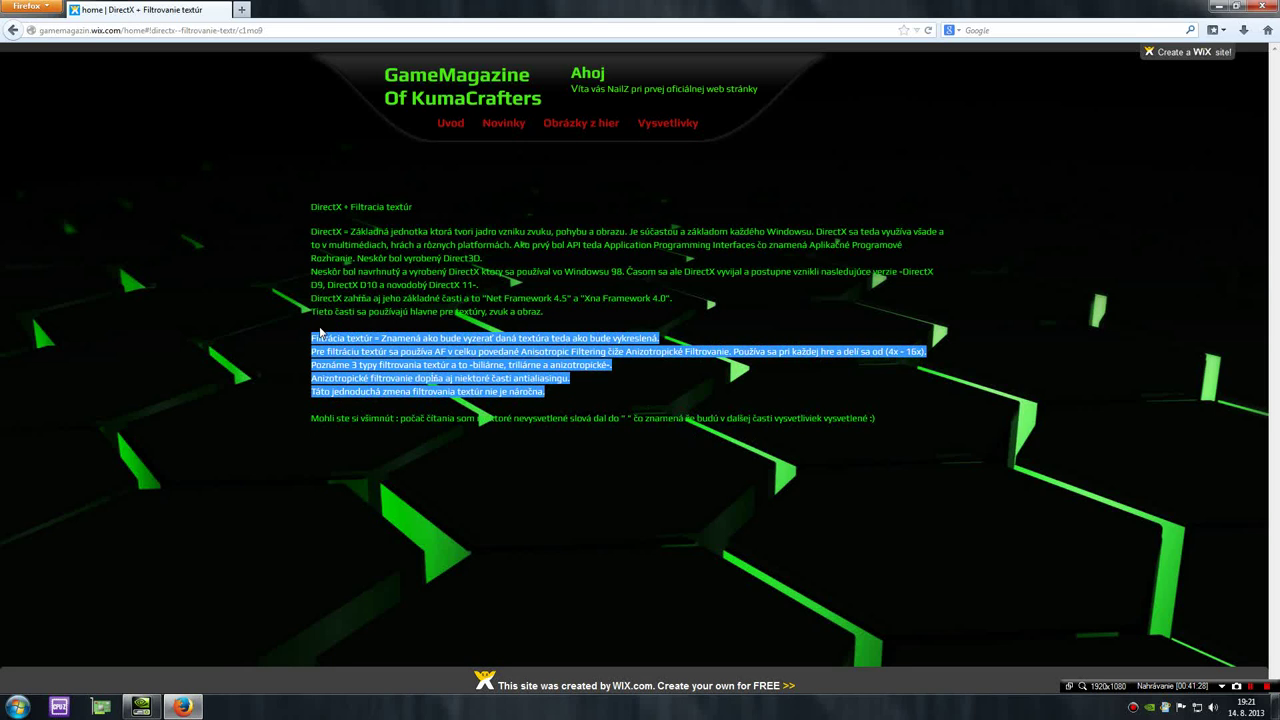
Return to the NVIDIA Control Panel and view the anisotropic filtering levels, leaving the setting at Vyp
left_click(1219, 6)
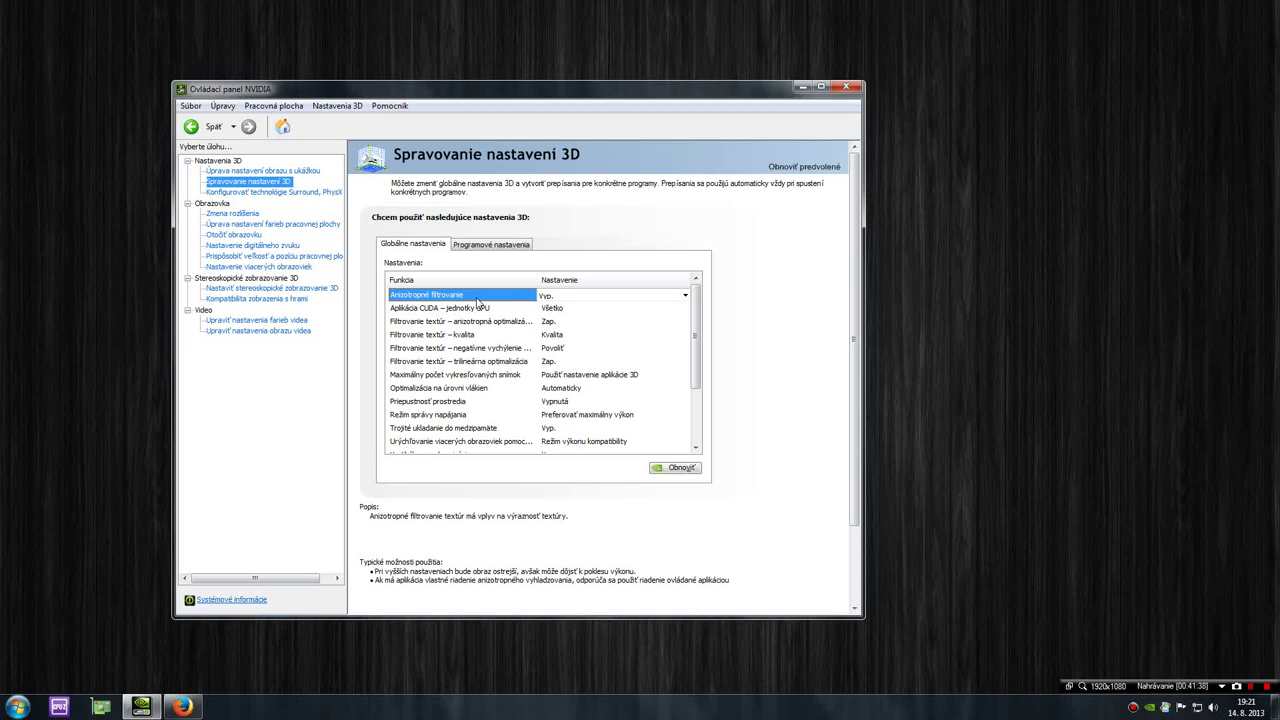
left_click(594, 296)
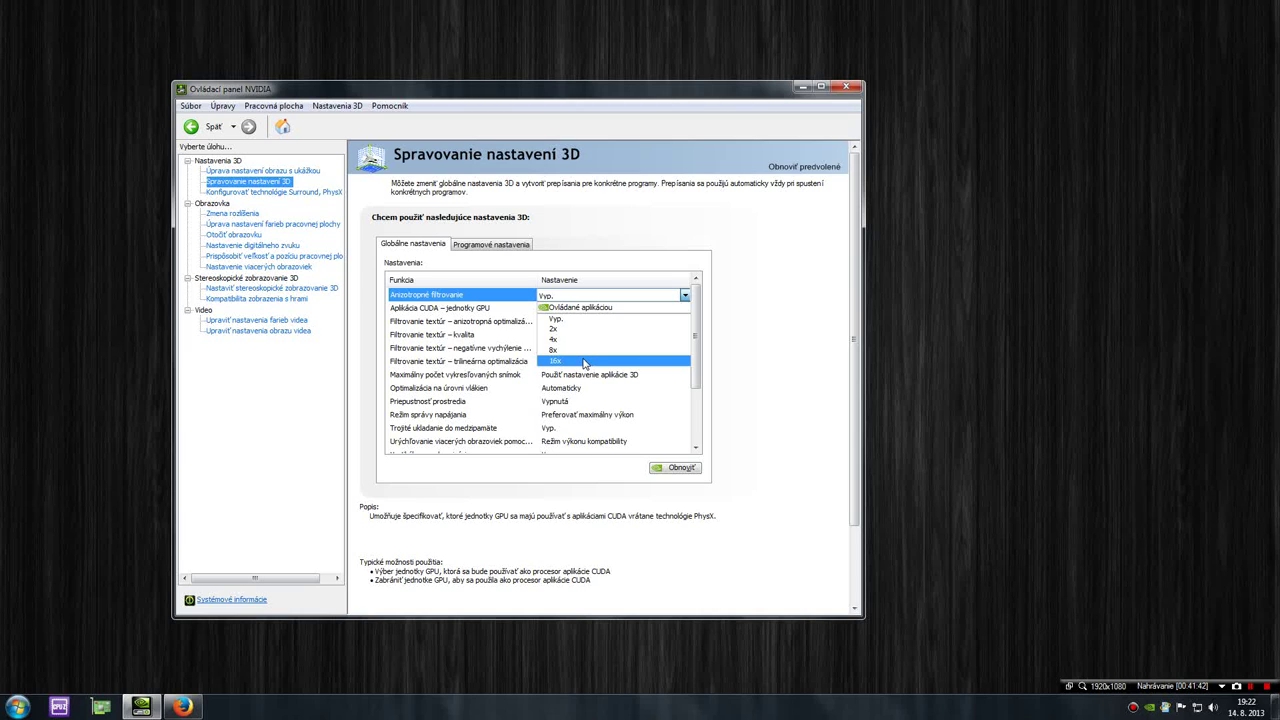
left_click(540, 297)
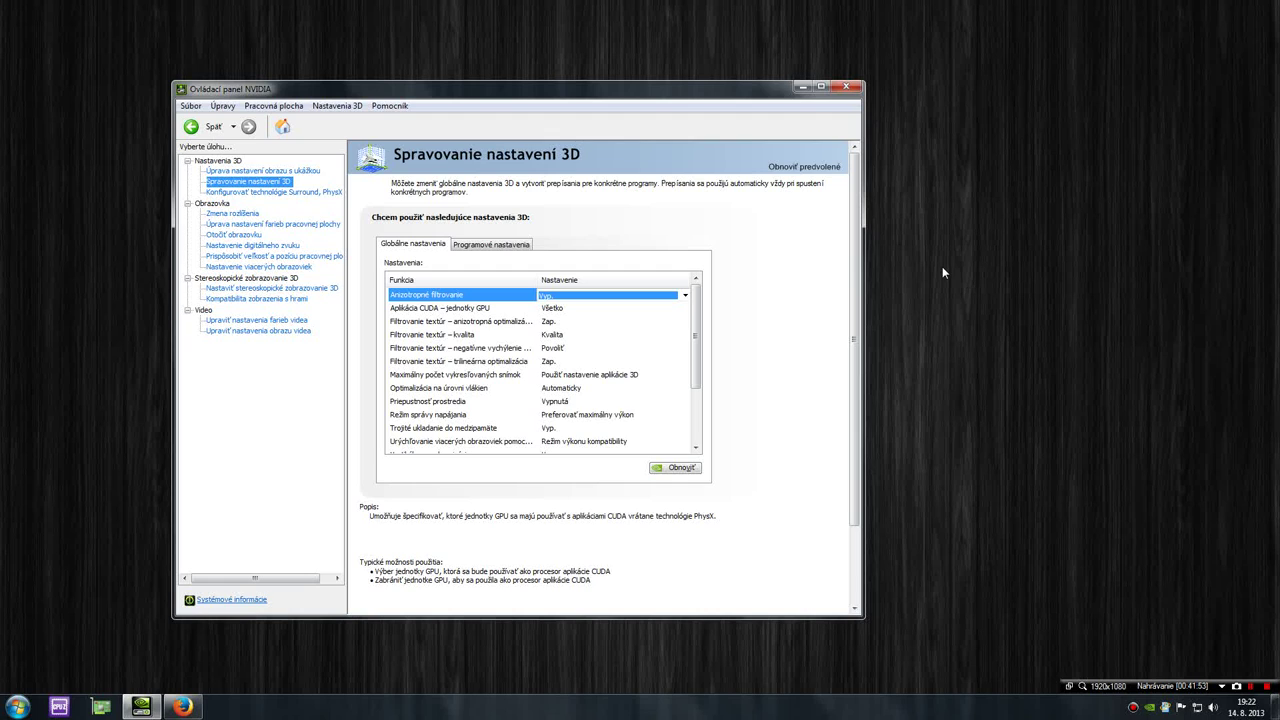
Extend the NVIDIA Control Panel window to full screen height and widen the Funkcia column to show the full texture filtering names
double_click(714, 81)
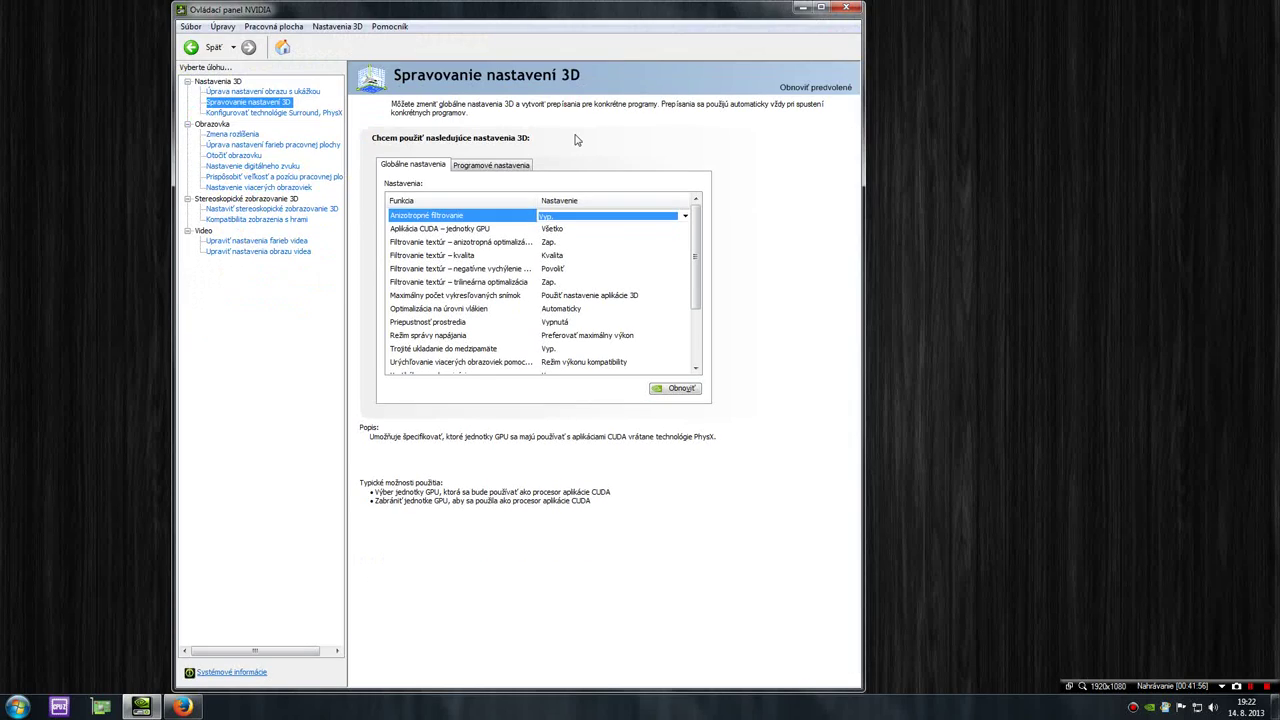
left_click(422, 230)
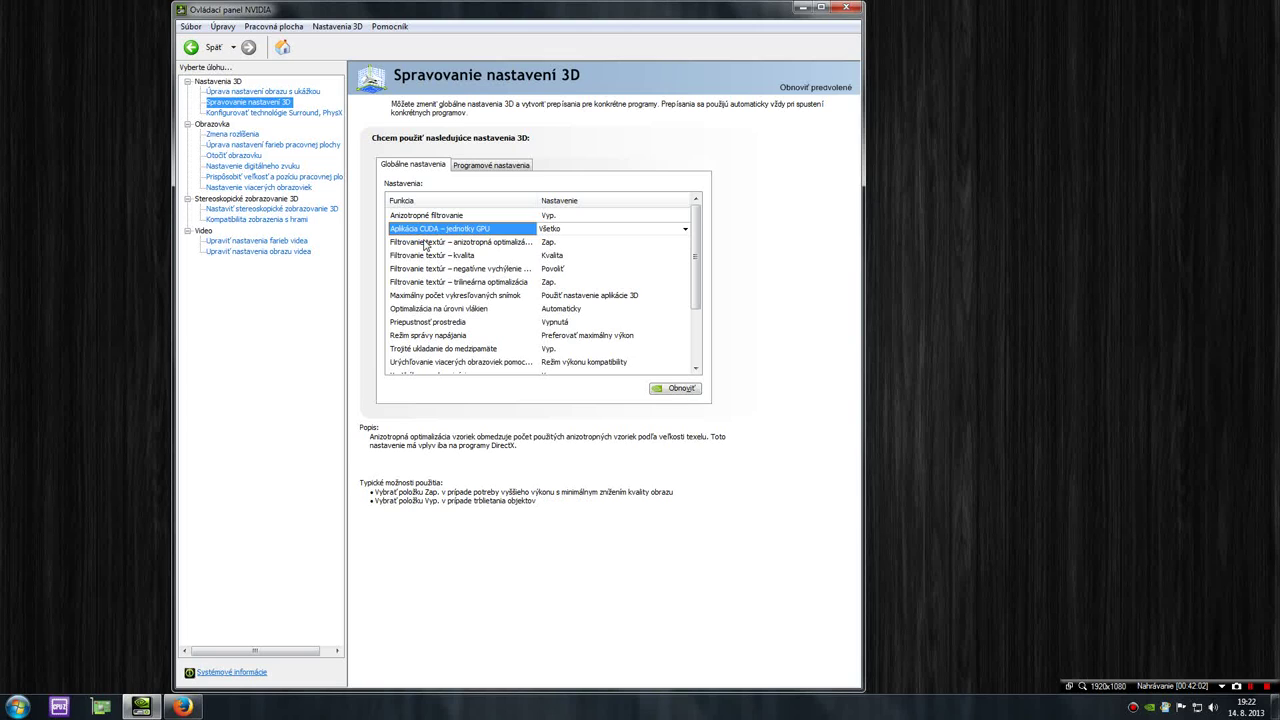
left_click(425, 243)
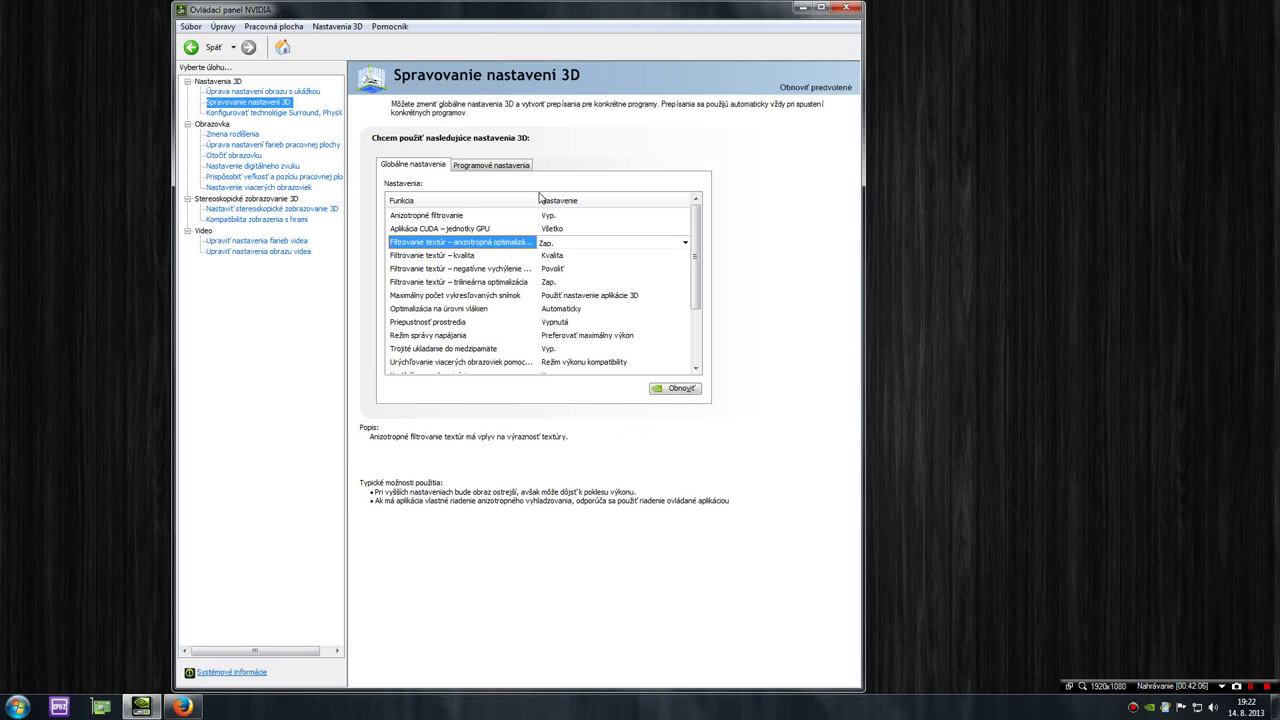
left_click_drag(540, 198, 567, 200)
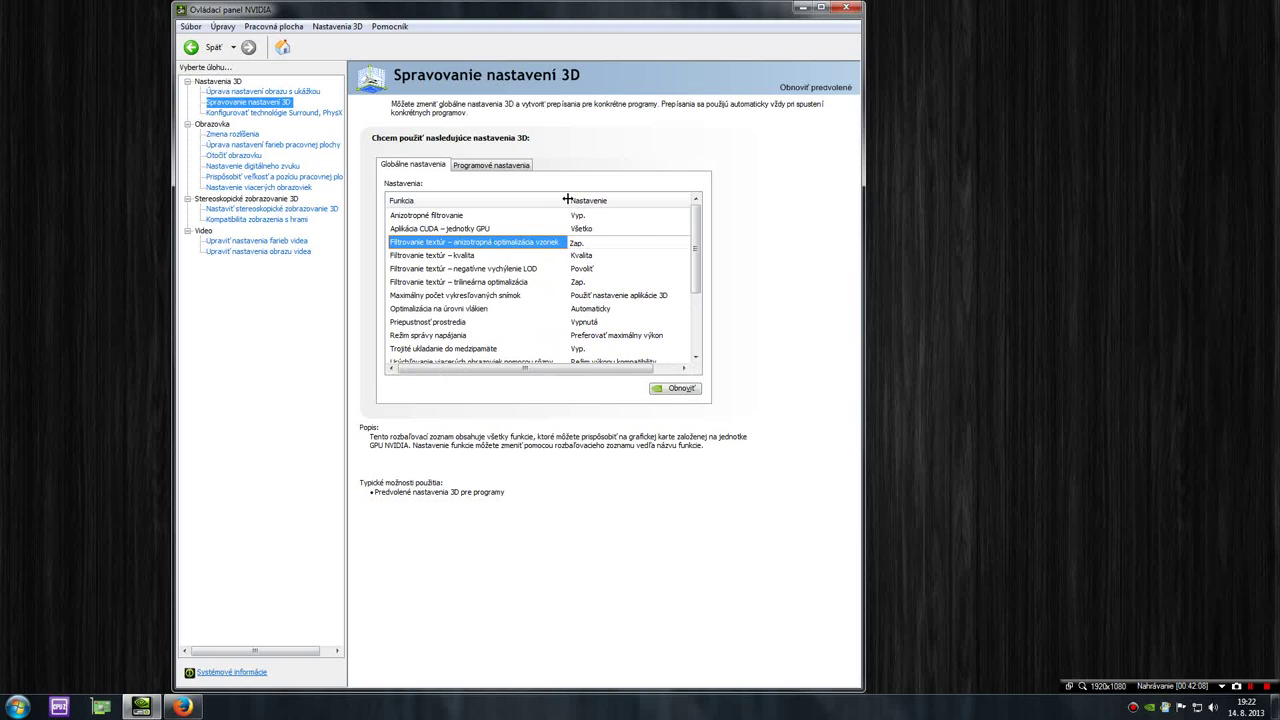
Set the texture filtering anisotropic sample optimization to Vyp. in the global 3D settings
left_click(527, 244)
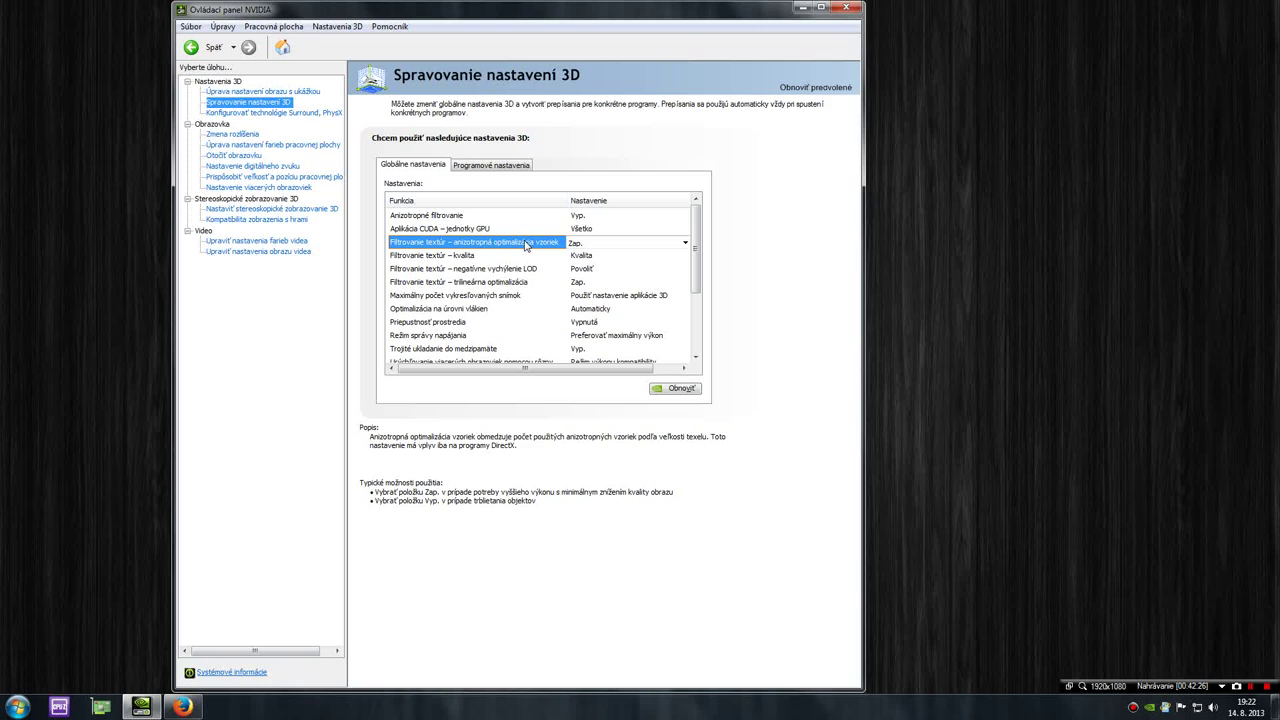
left_click(590, 243)
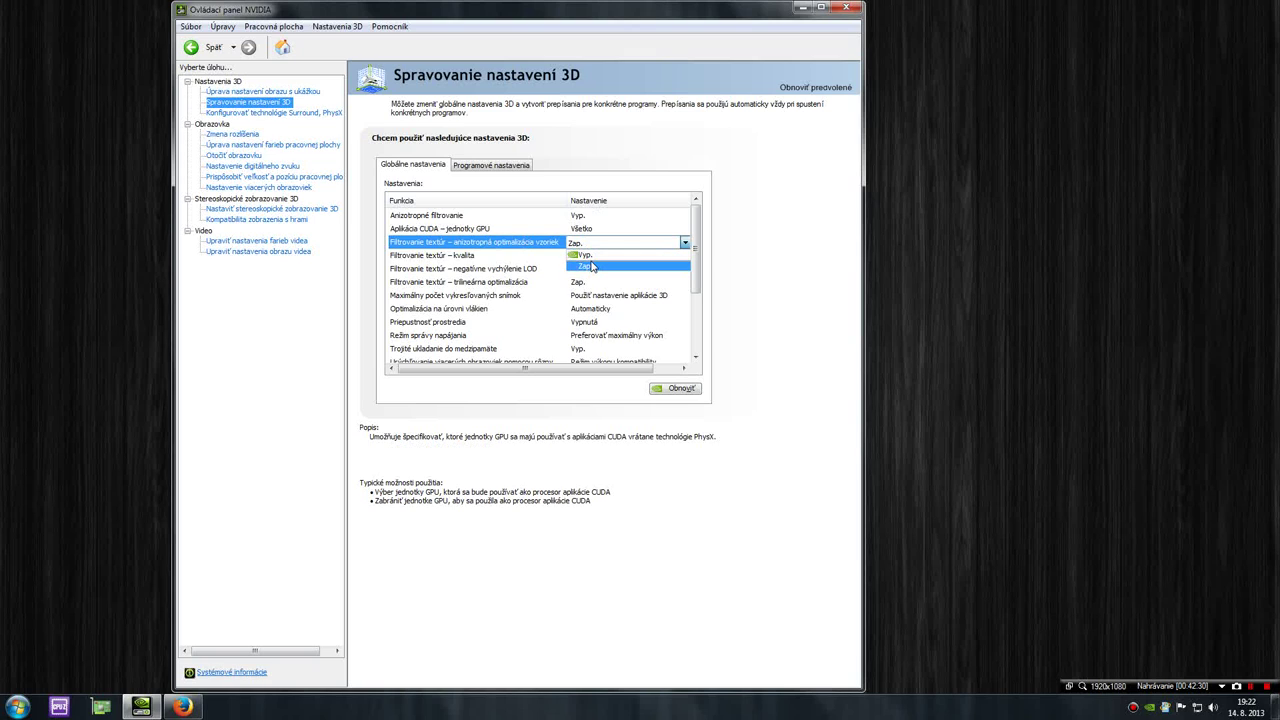
left_click(527, 244)
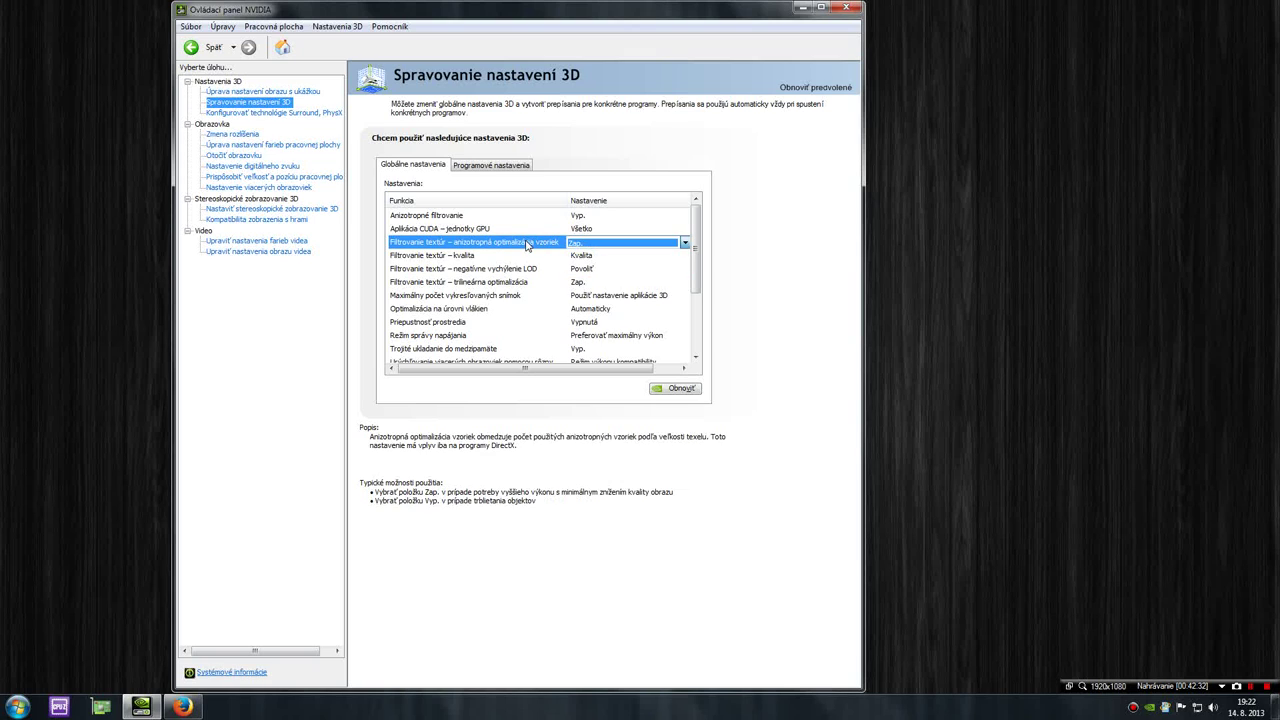
left_click(529, 245)
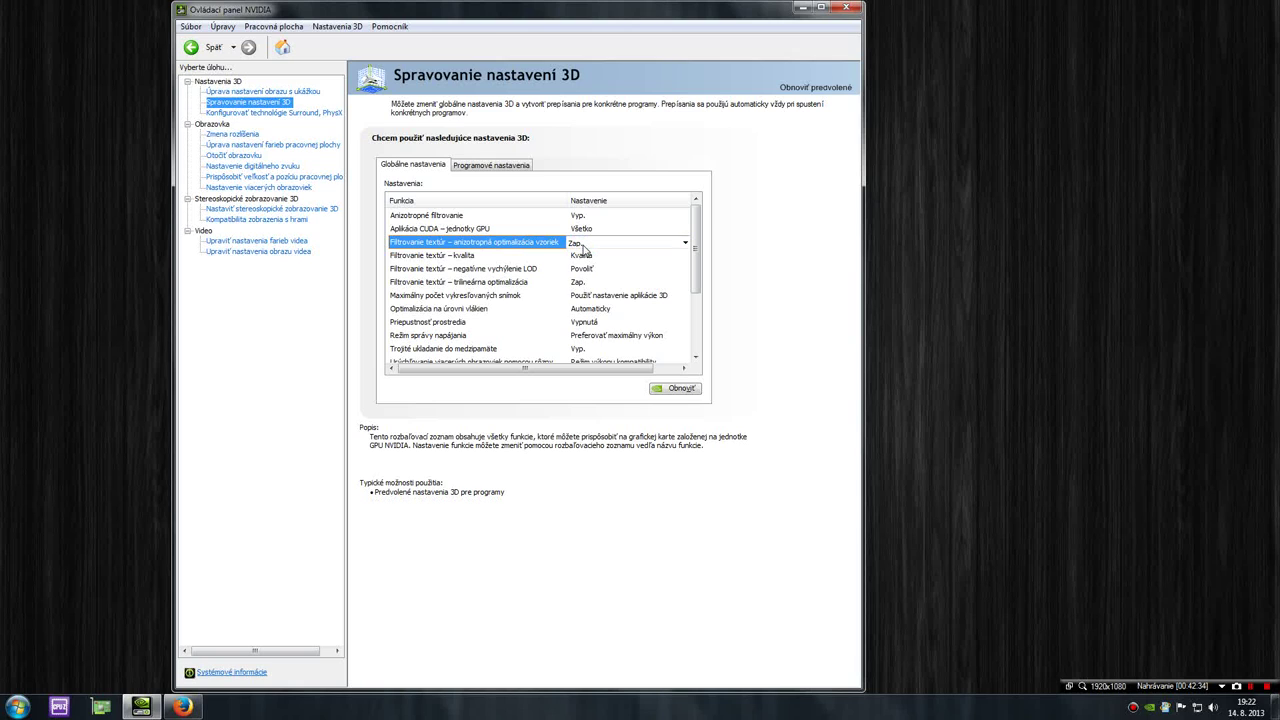
left_click(485, 246)
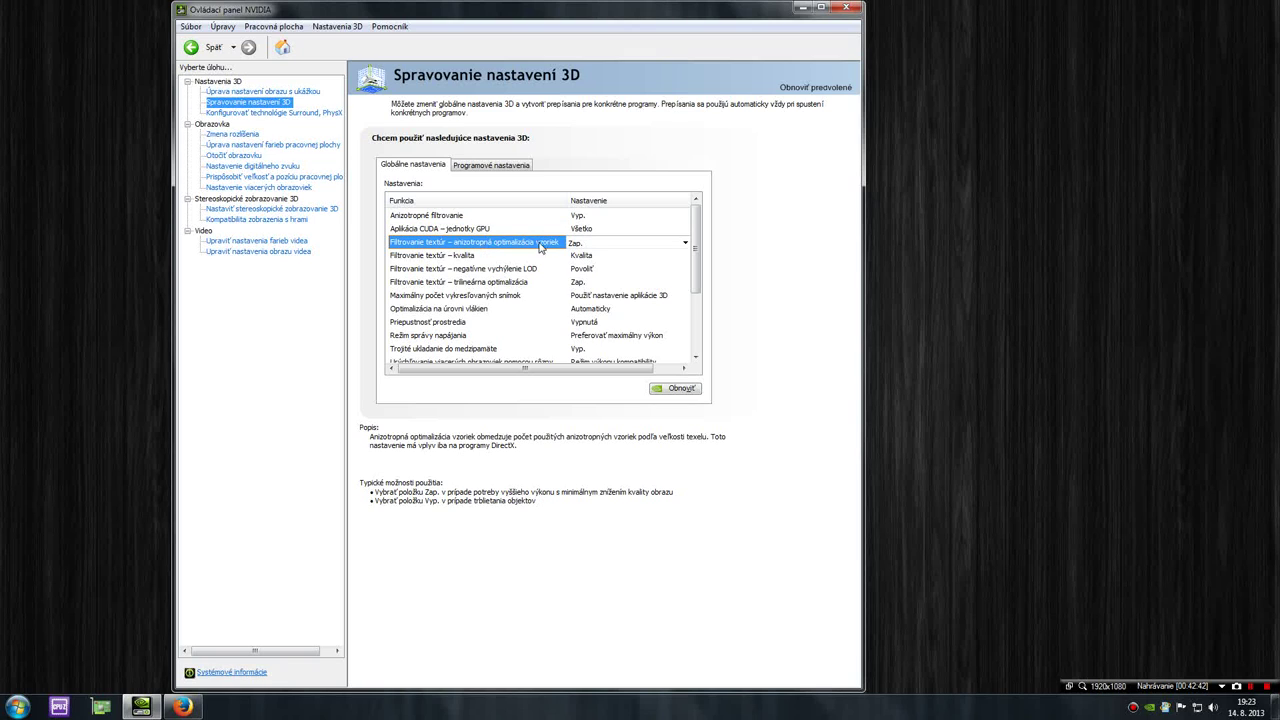
left_click(585, 247)
left_click(583, 256)
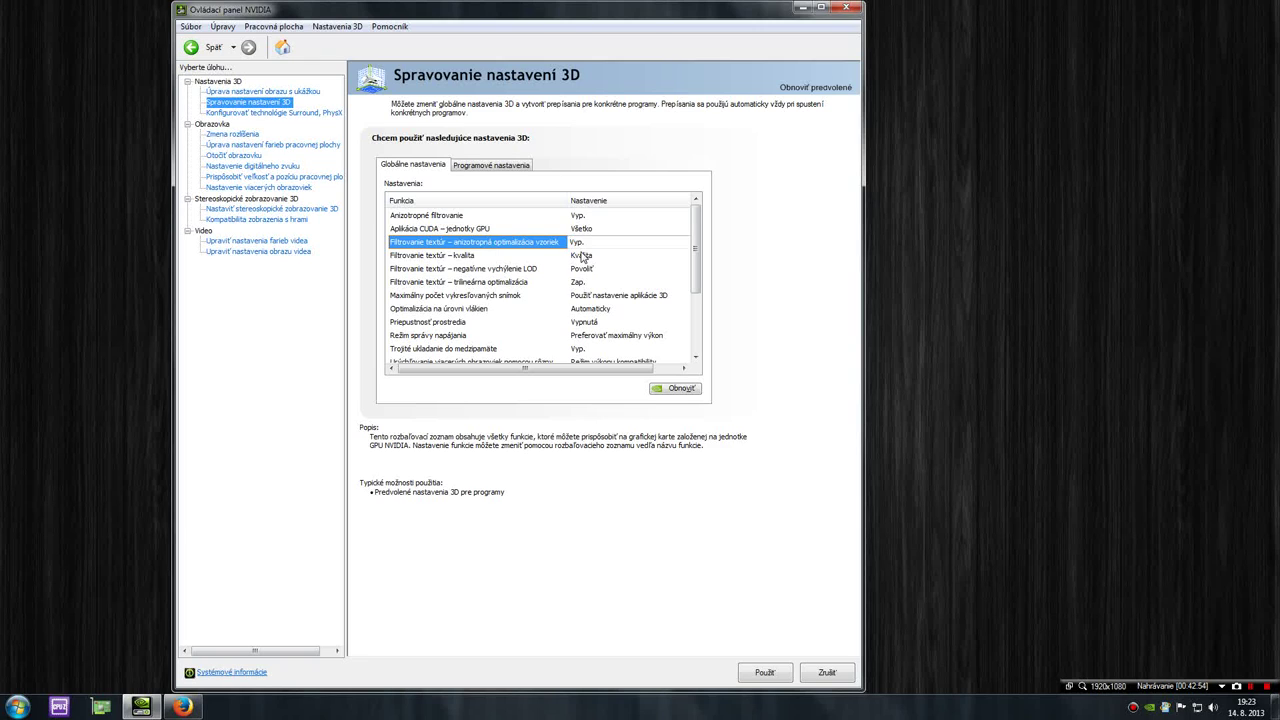
View the texture filtering quality options and set Filtrovanie textúr – kvalita to Vysoký výkon
left_click(450, 256)
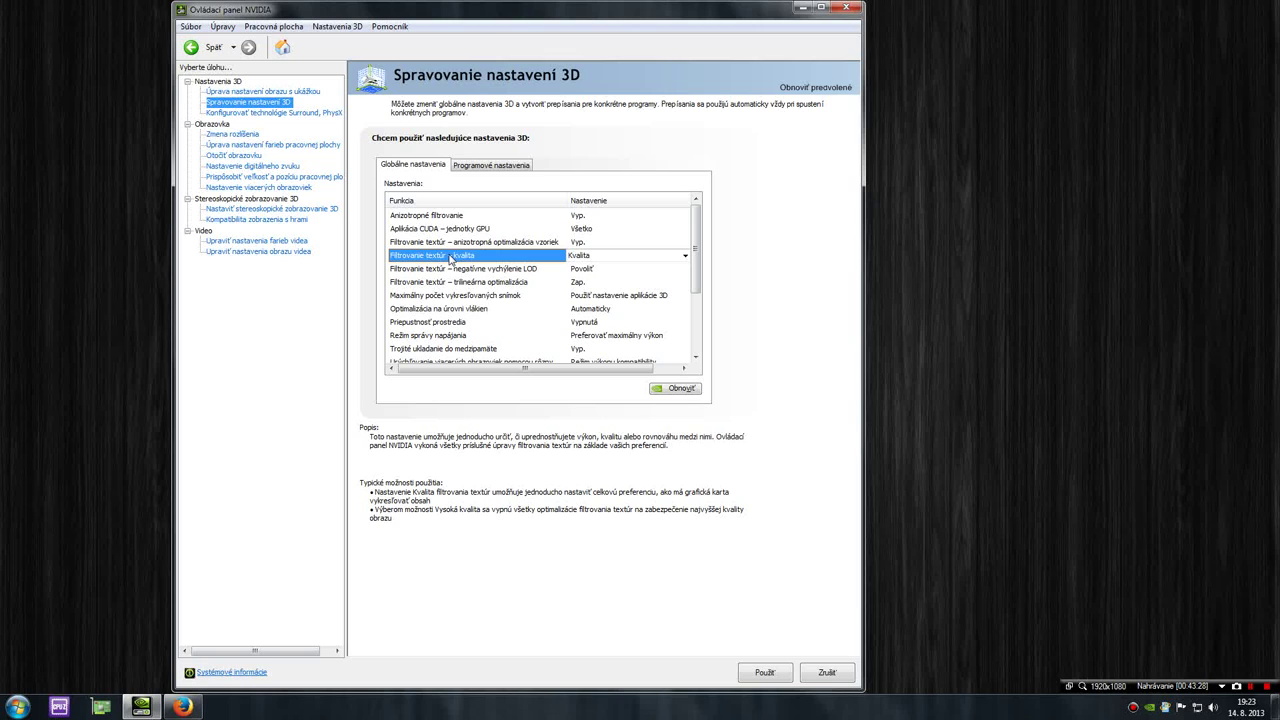
left_click(608, 258)
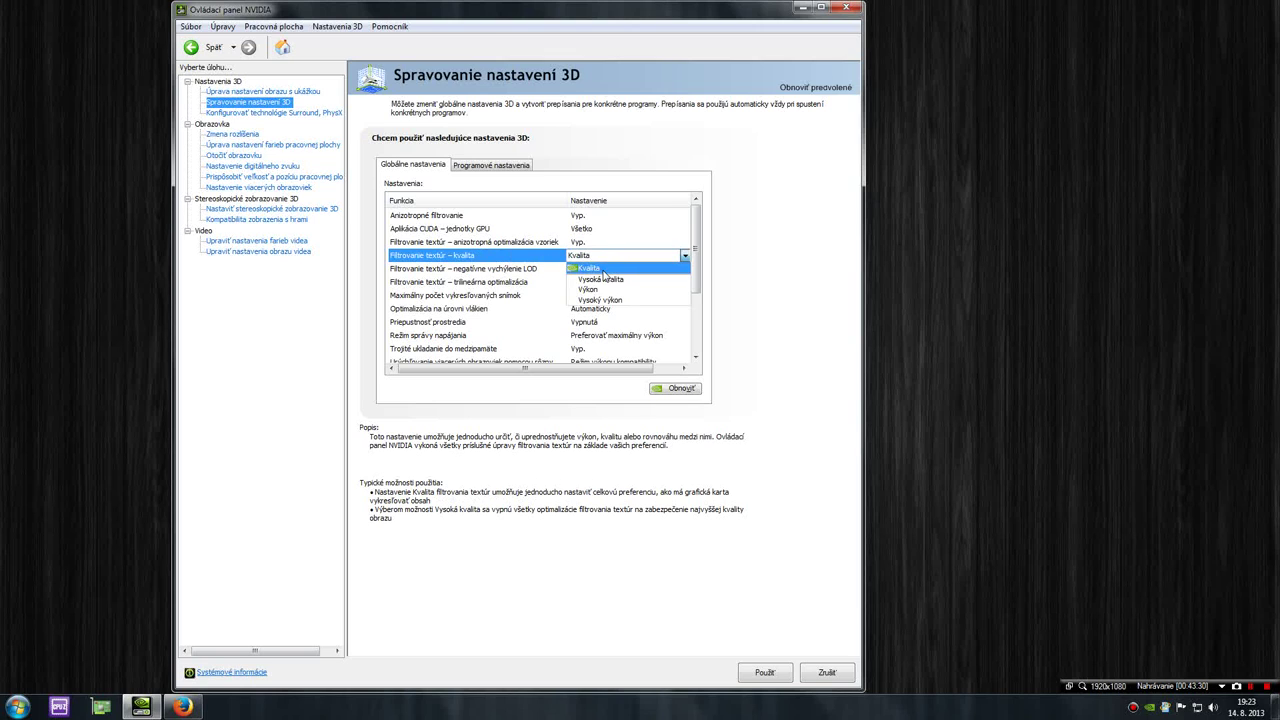
left_click(608, 280)
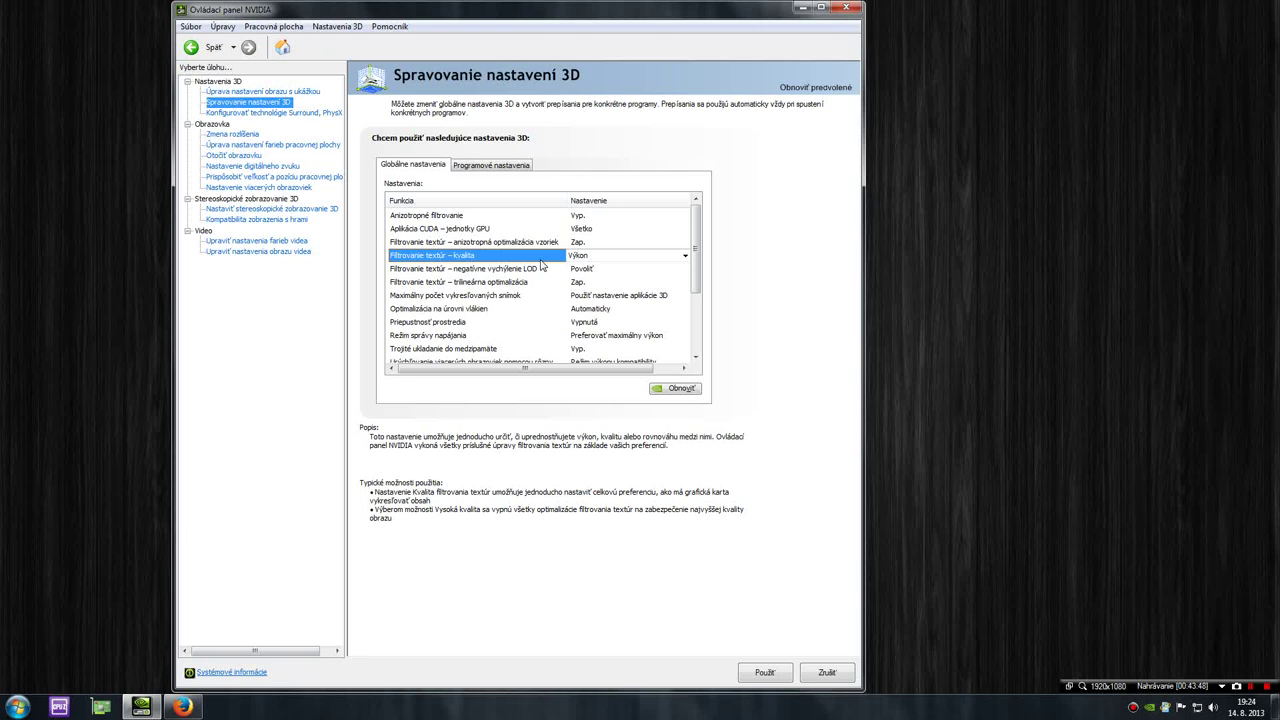
left_click(603, 256)
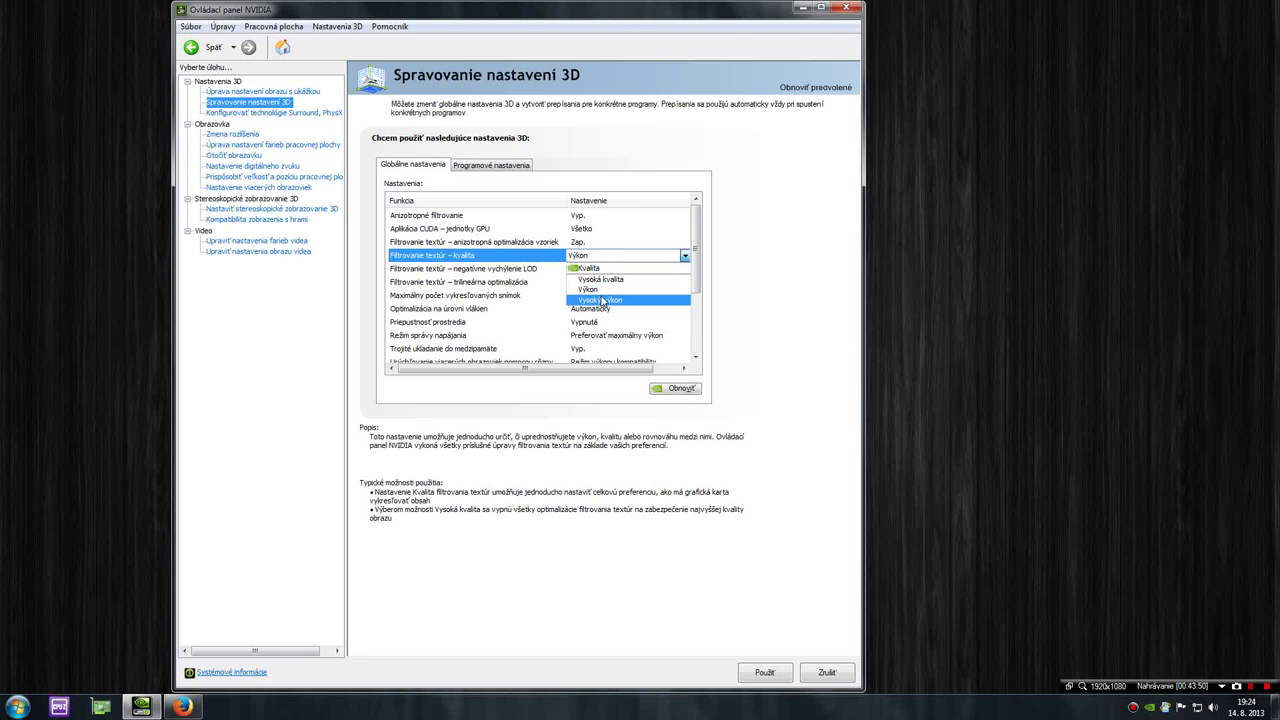
left_click(604, 300)
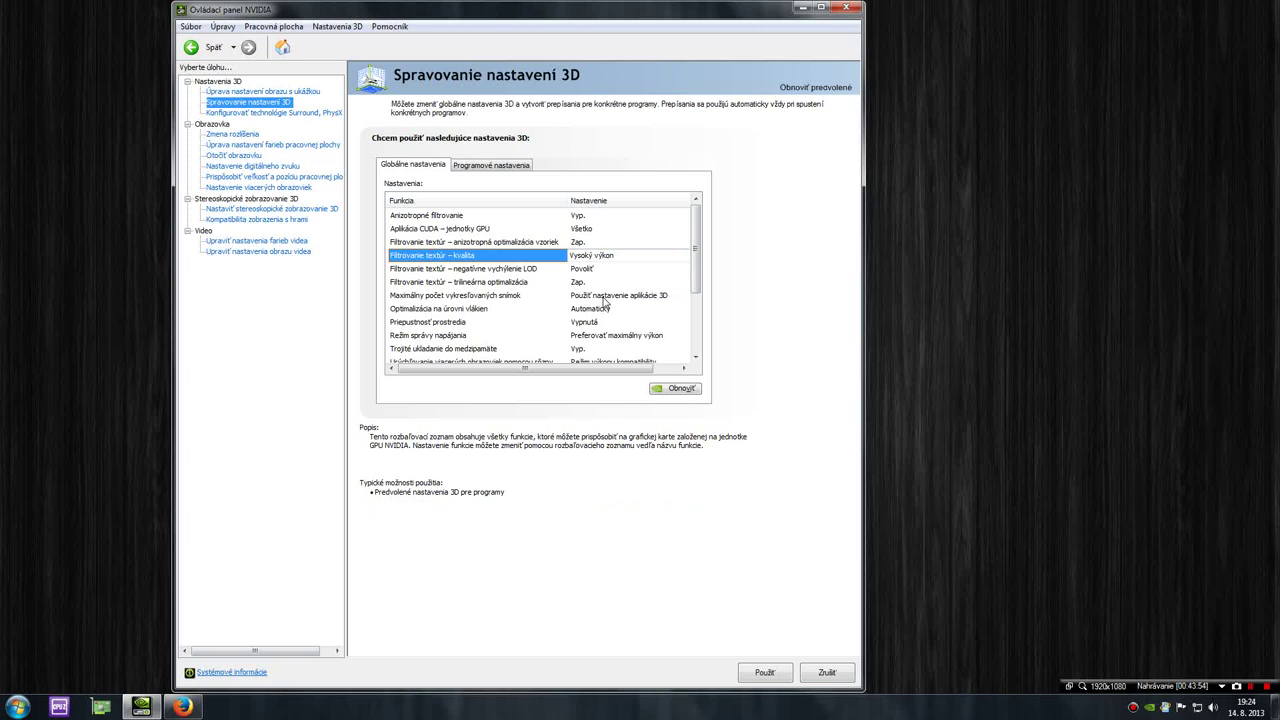
Read the negative LOD bias description and set the texture filtering trilinear optimization to Vyp
left_click(511, 270)
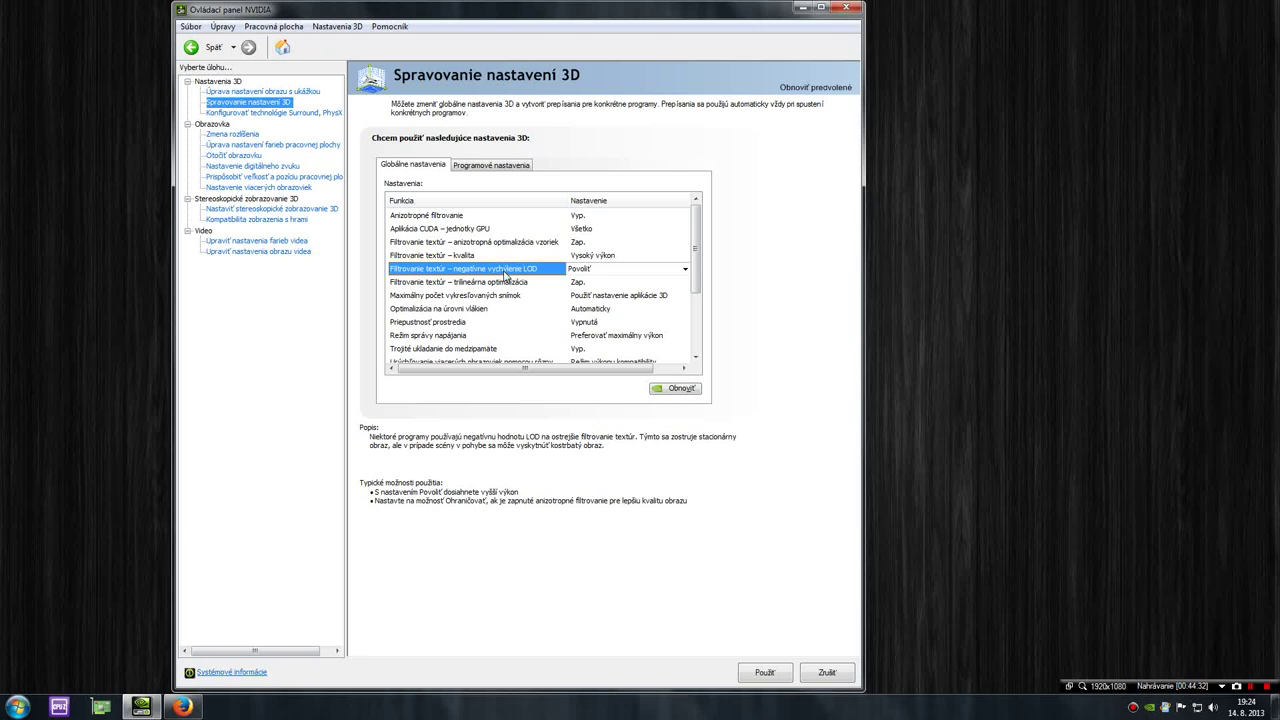
left_click(495, 283)
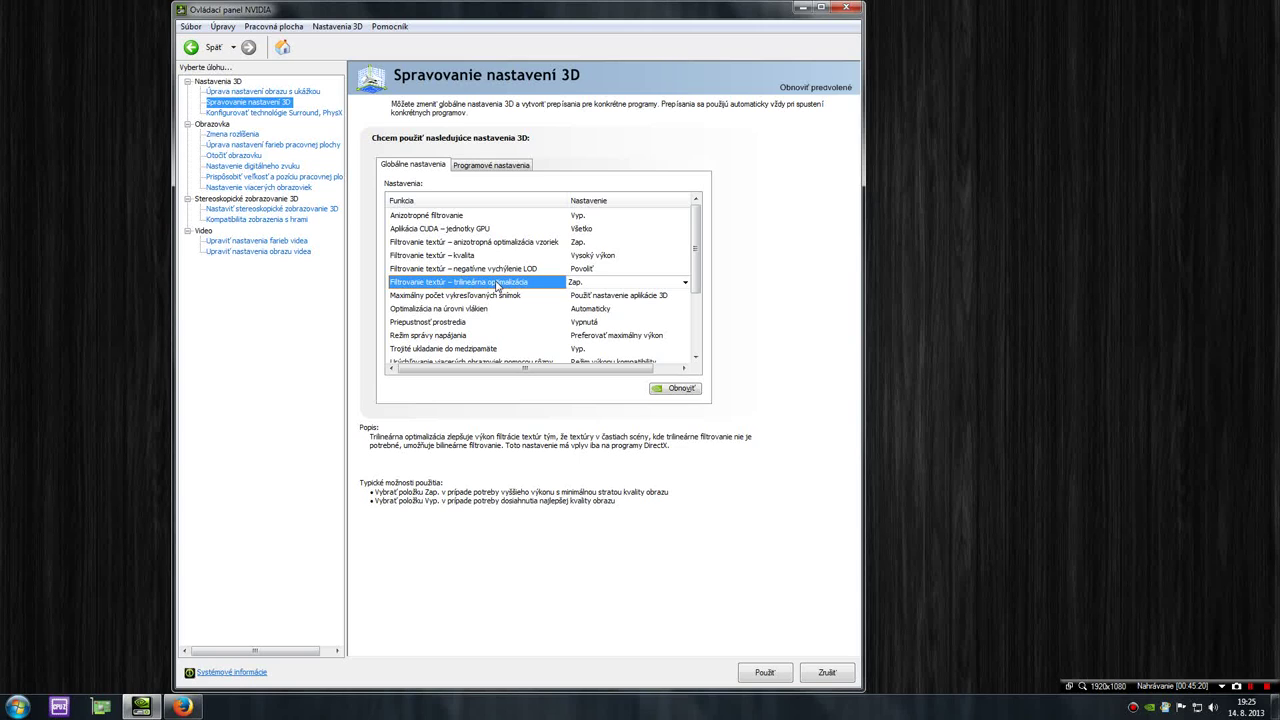
left_click(597, 283)
left_click(600, 307)
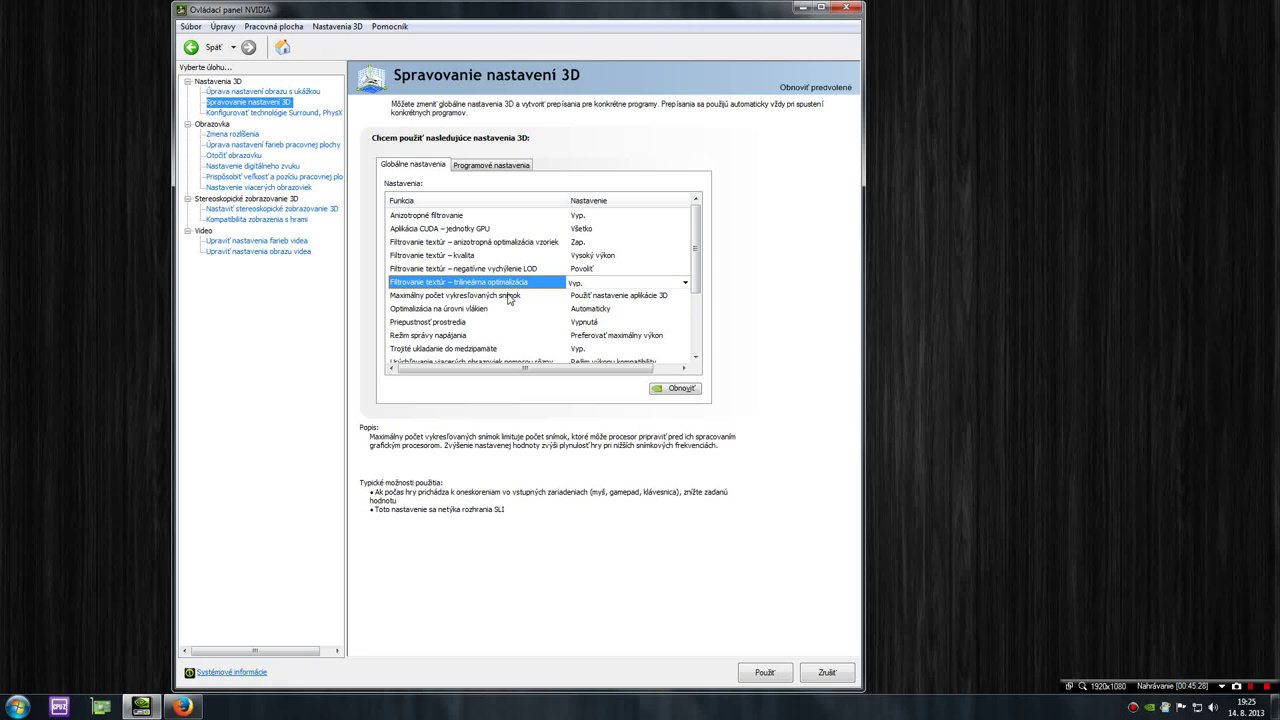
Set the maximum number of pre-rendered frames to 4 and the threaded optimization (Optimalizácia na úrovni vlákien) to Vyp
left_click(511, 297)
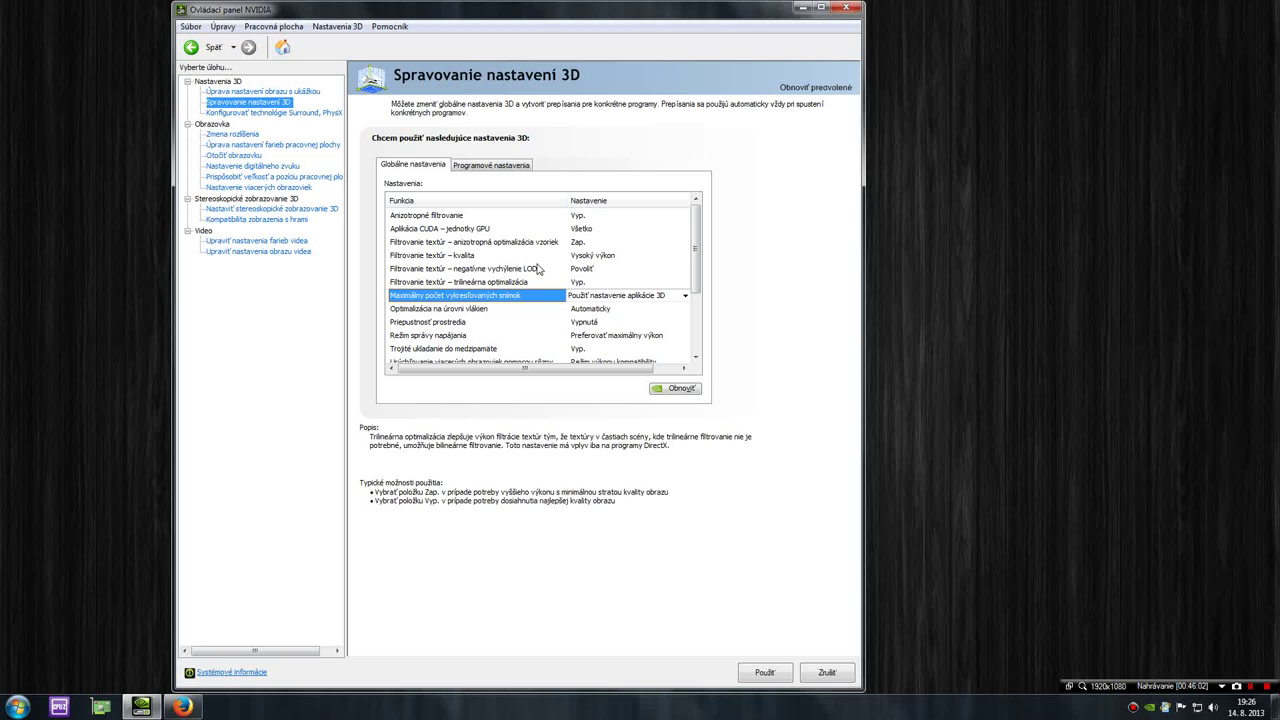
left_click(595, 296)
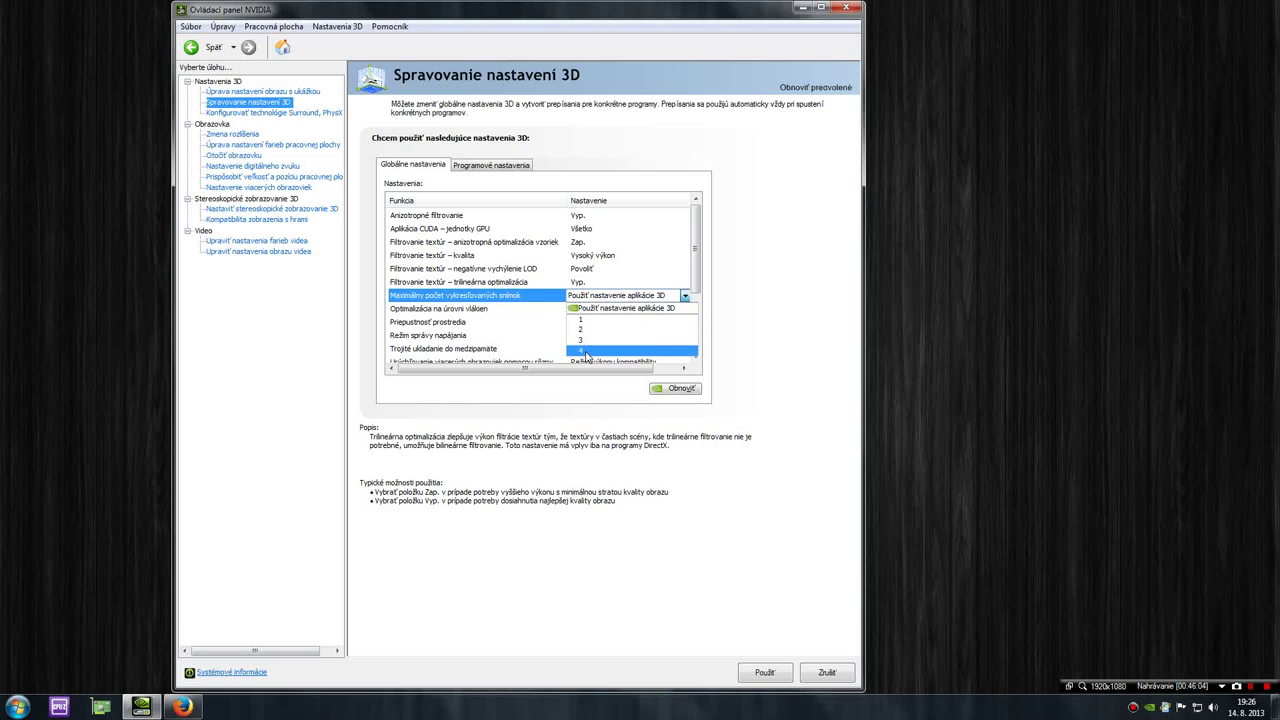
left_click(585, 352)
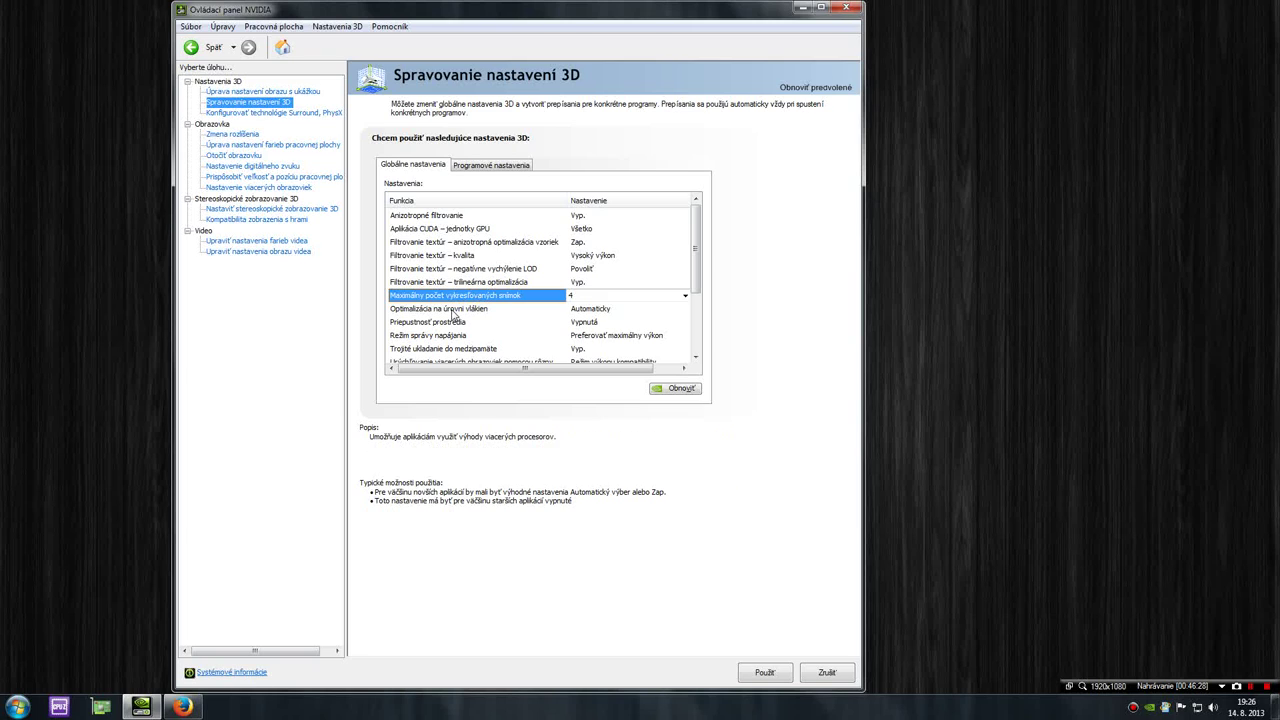
left_click(453, 315)
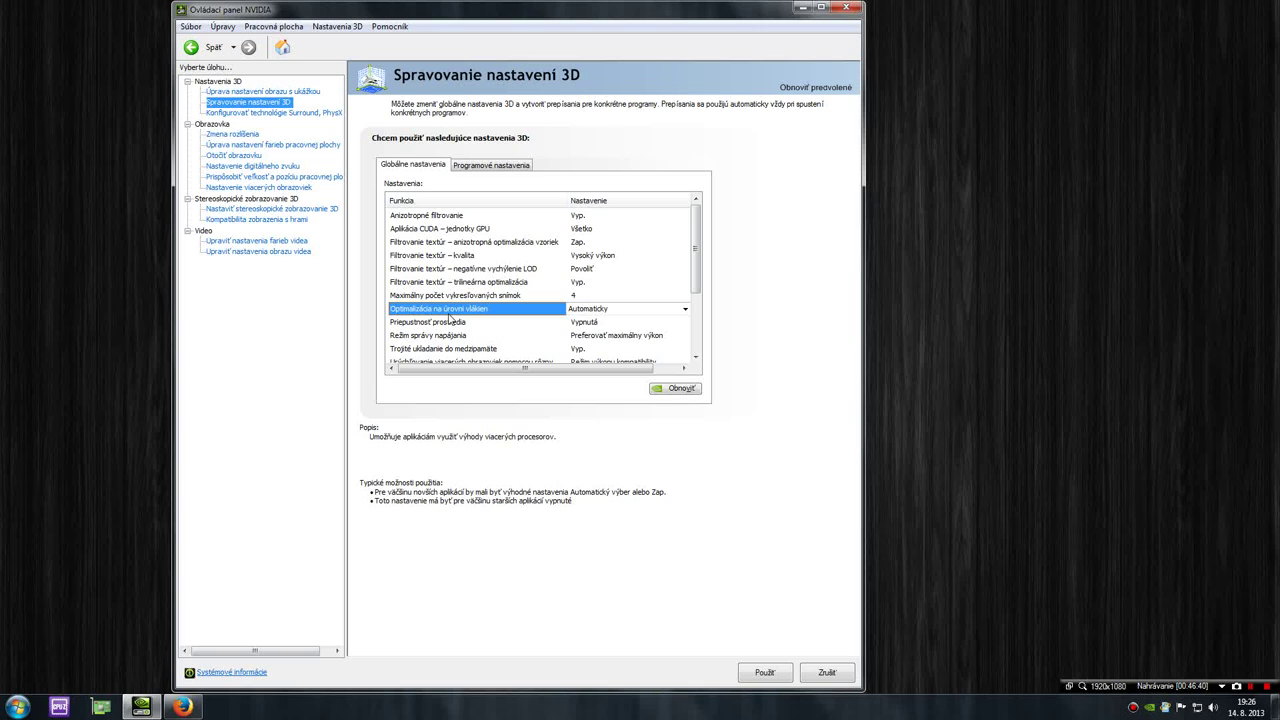
left_click(610, 308)
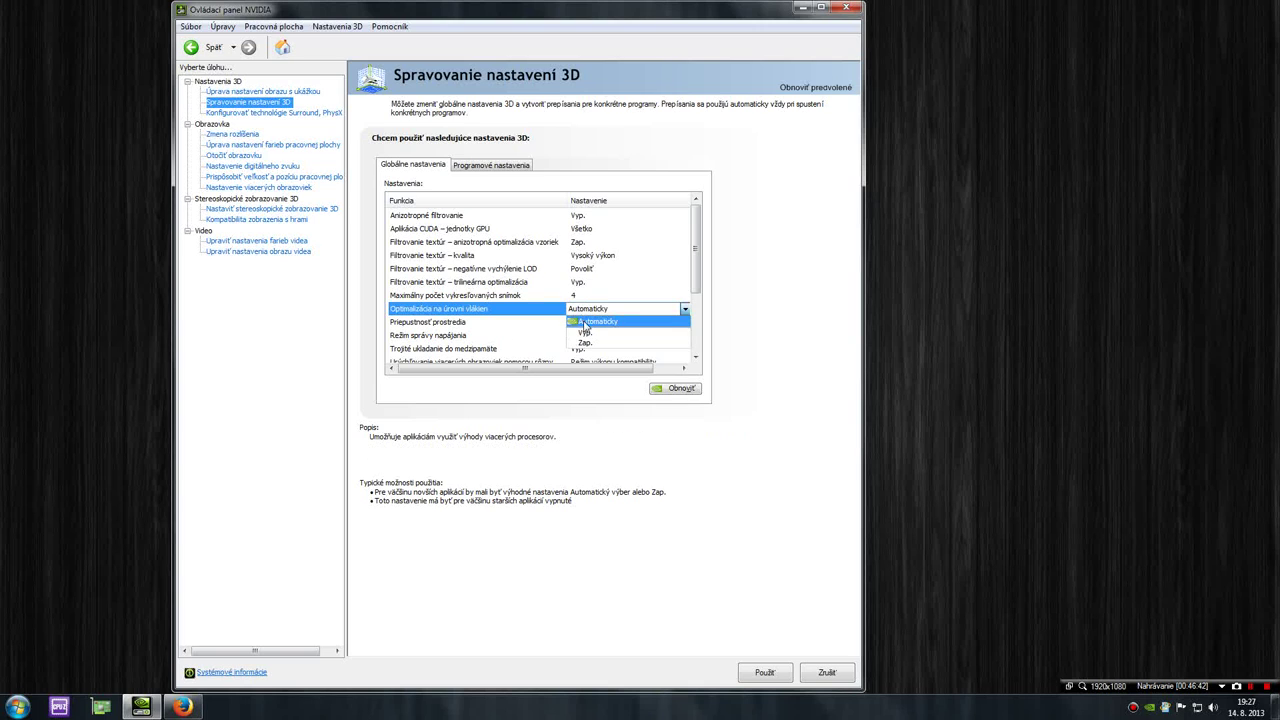
left_click(590, 344)
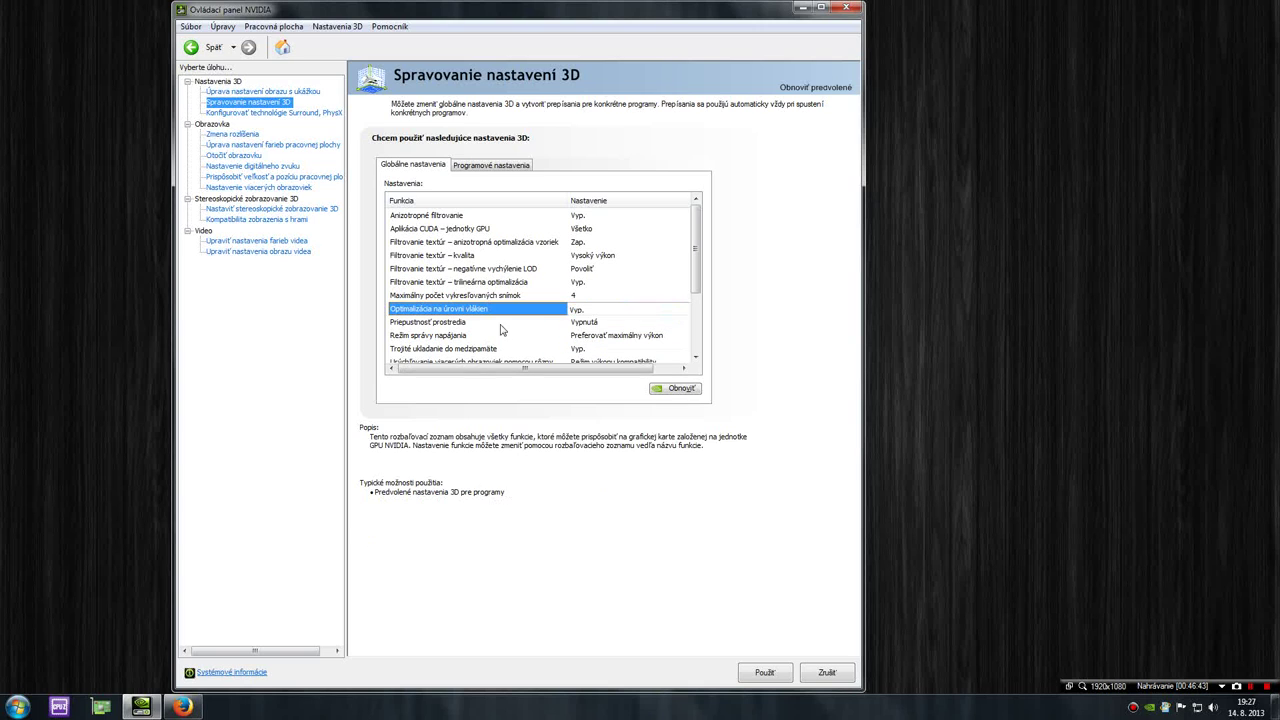
Set the ambient occlusion (Priepustnosť prostredia) to Výkon and the power management mode to Adaptívny
left_click(450, 328)
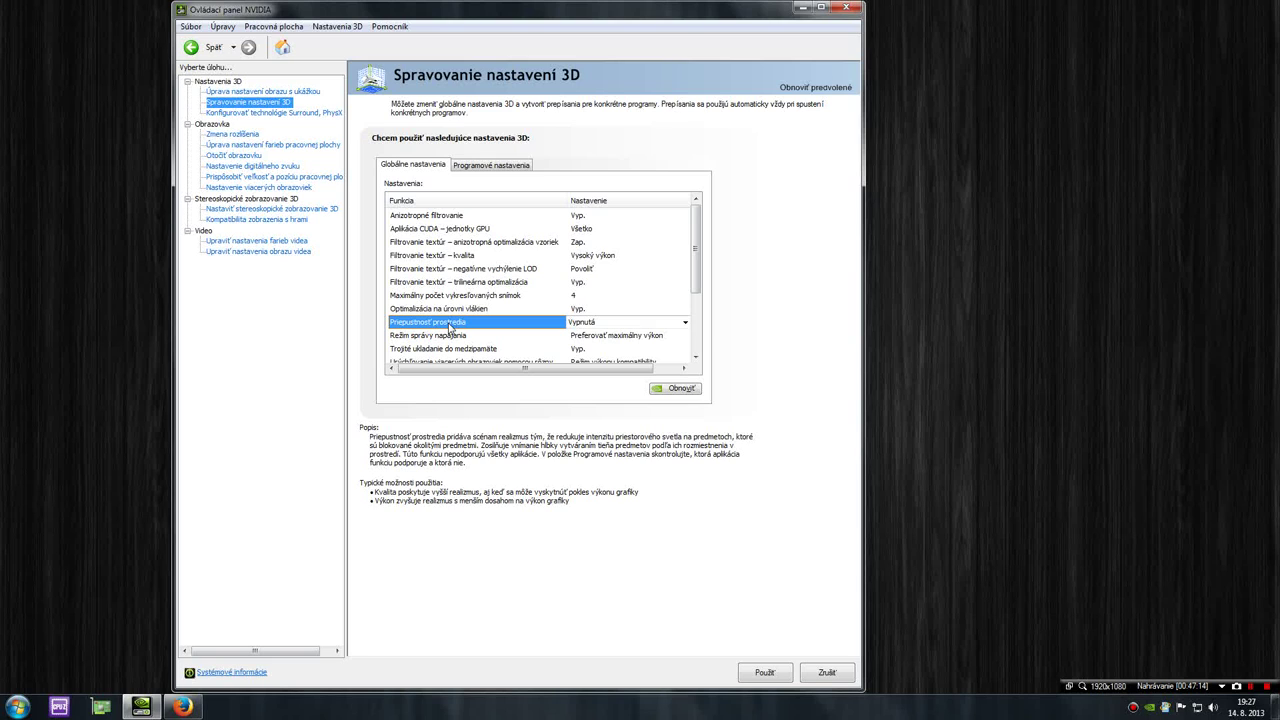
left_click(577, 323)
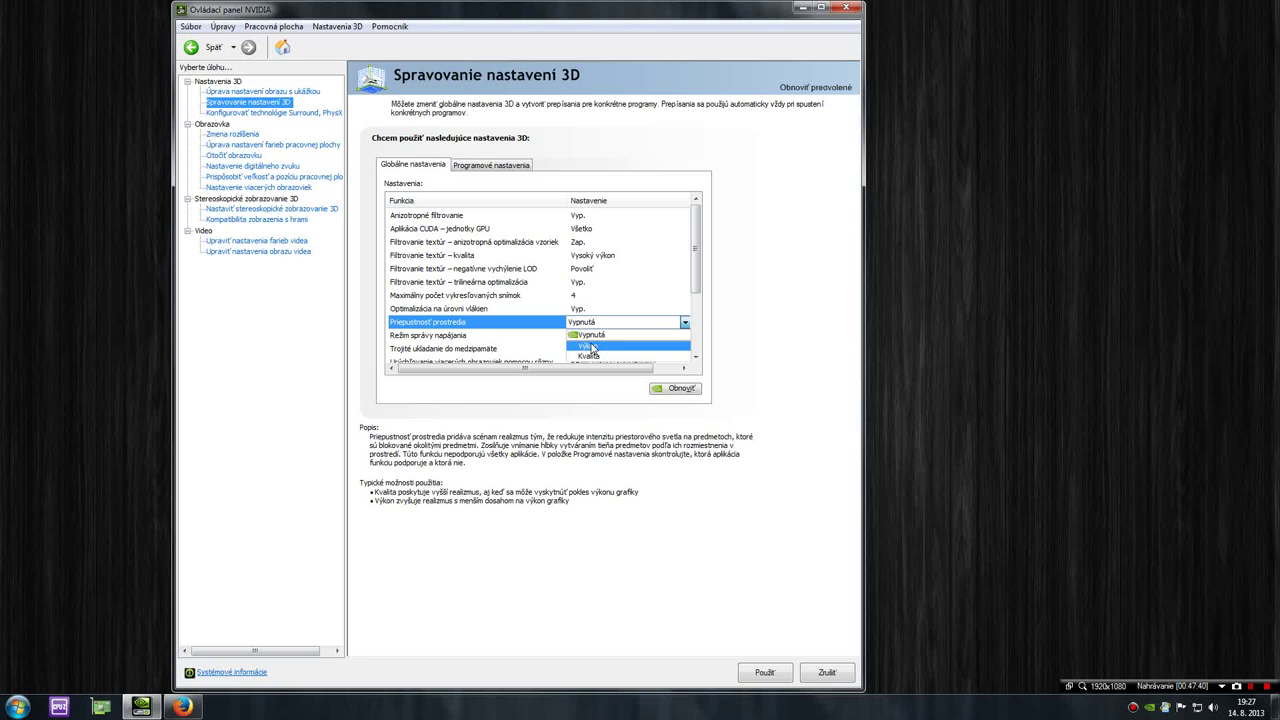
left_click(593, 348)
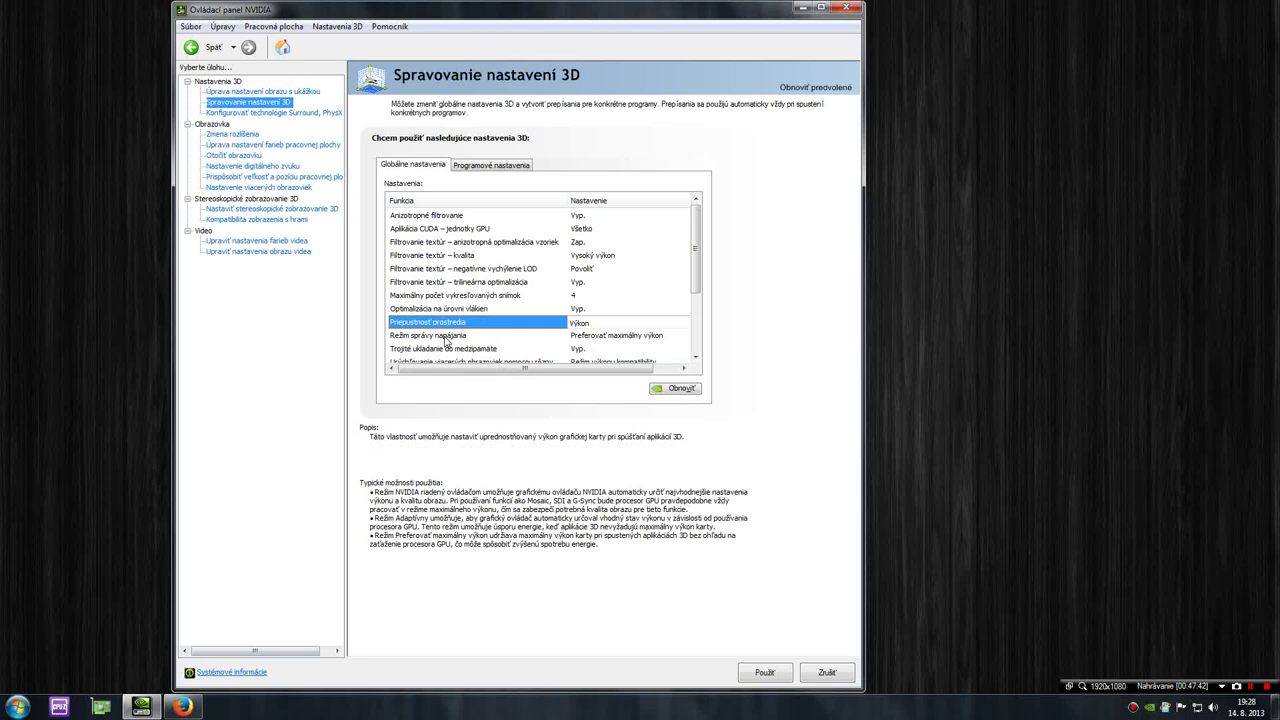
left_click(443, 343)
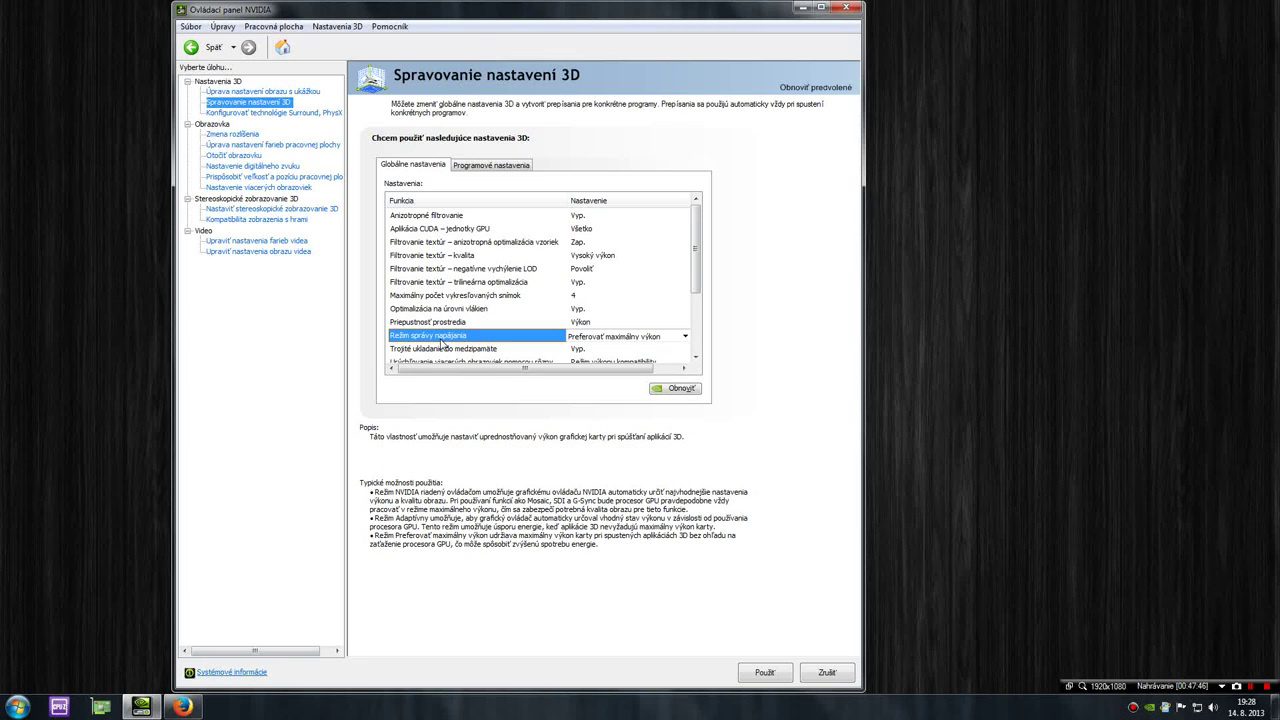
left_click(589, 338)
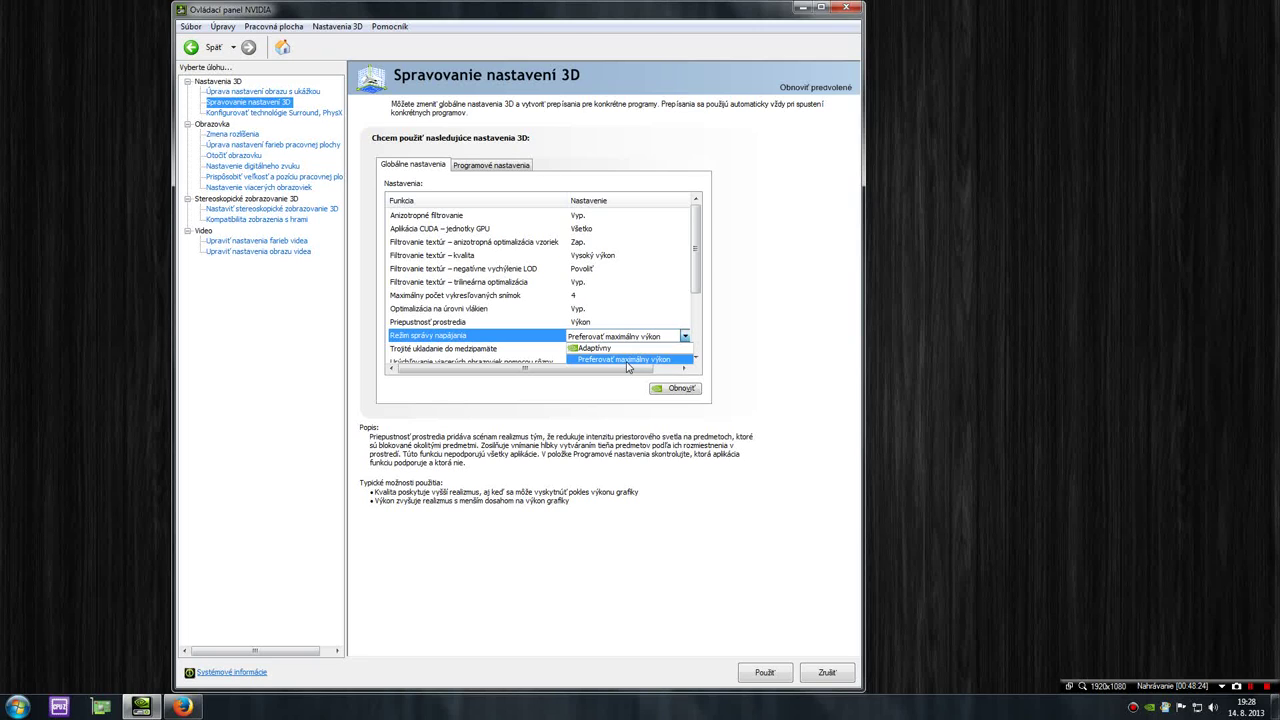
left_click(605, 348)
Set triple buffering (Trojité ukladanie do medzipamäte) to Zap
left_click(494, 349)
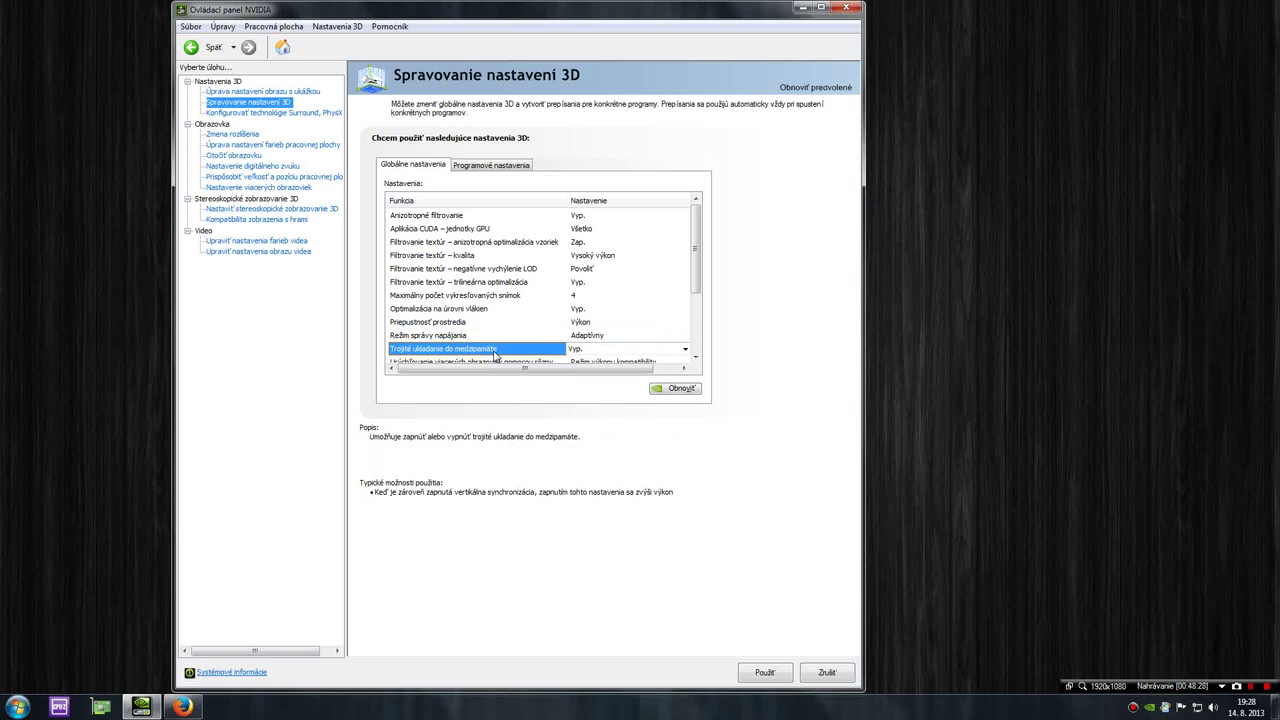
left_click_drag(697, 254, 703, 318)
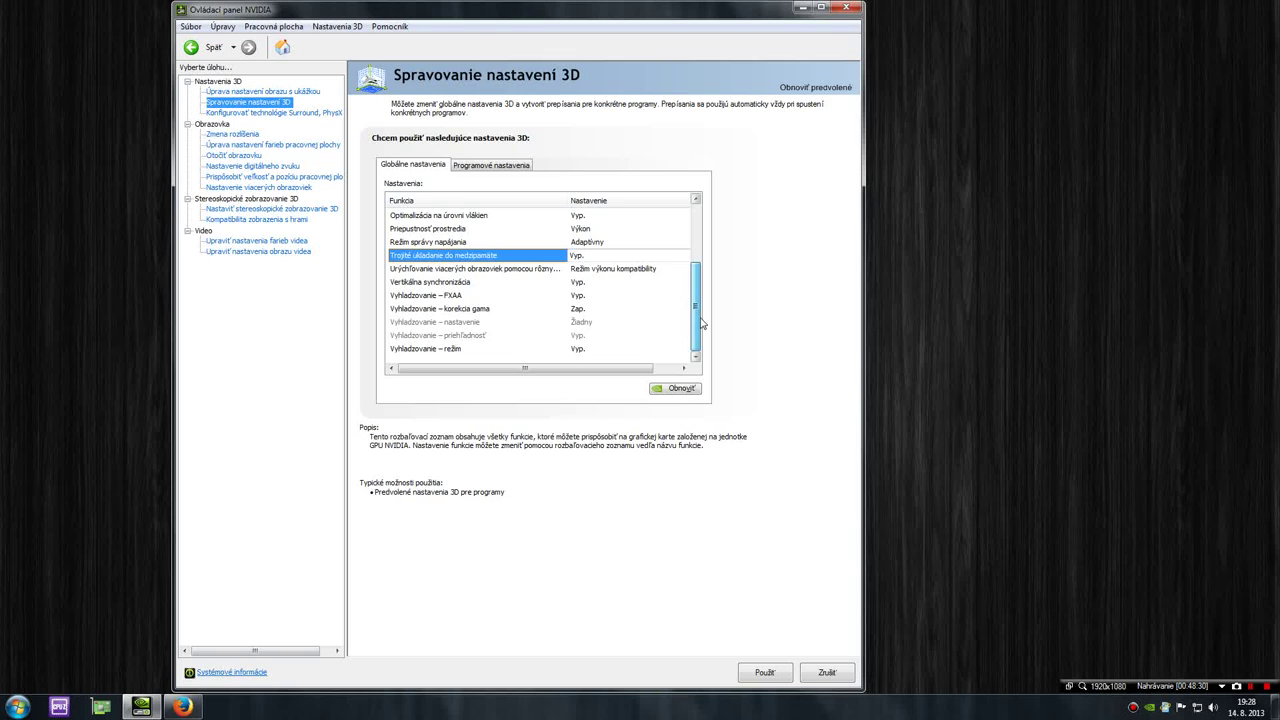
left_click(435, 258)
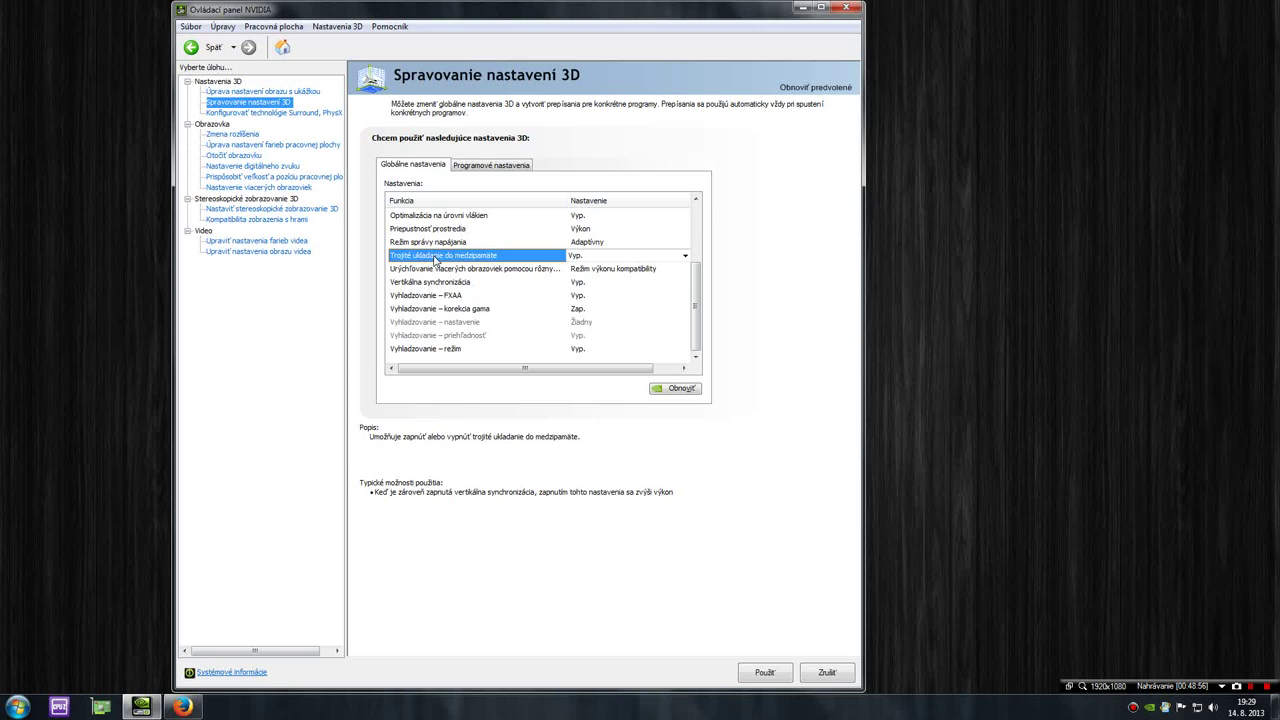
left_click(585, 257)
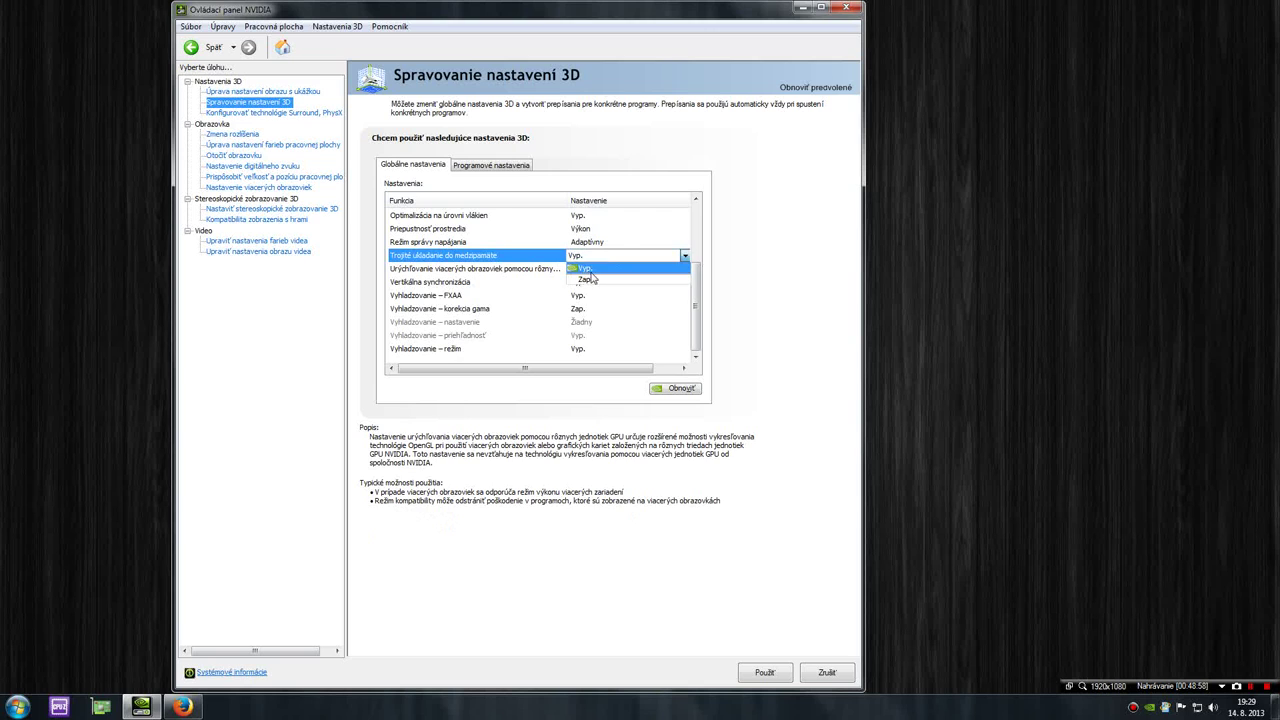
left_click(600, 287)
left_click_drag(706, 248, 699, 313)
Widen the settings value column and set the multi-display acceleration (Urýchľovanie viacerých obrazoviek) to Režim výkonu jednej obrazovky
left_click(407, 271)
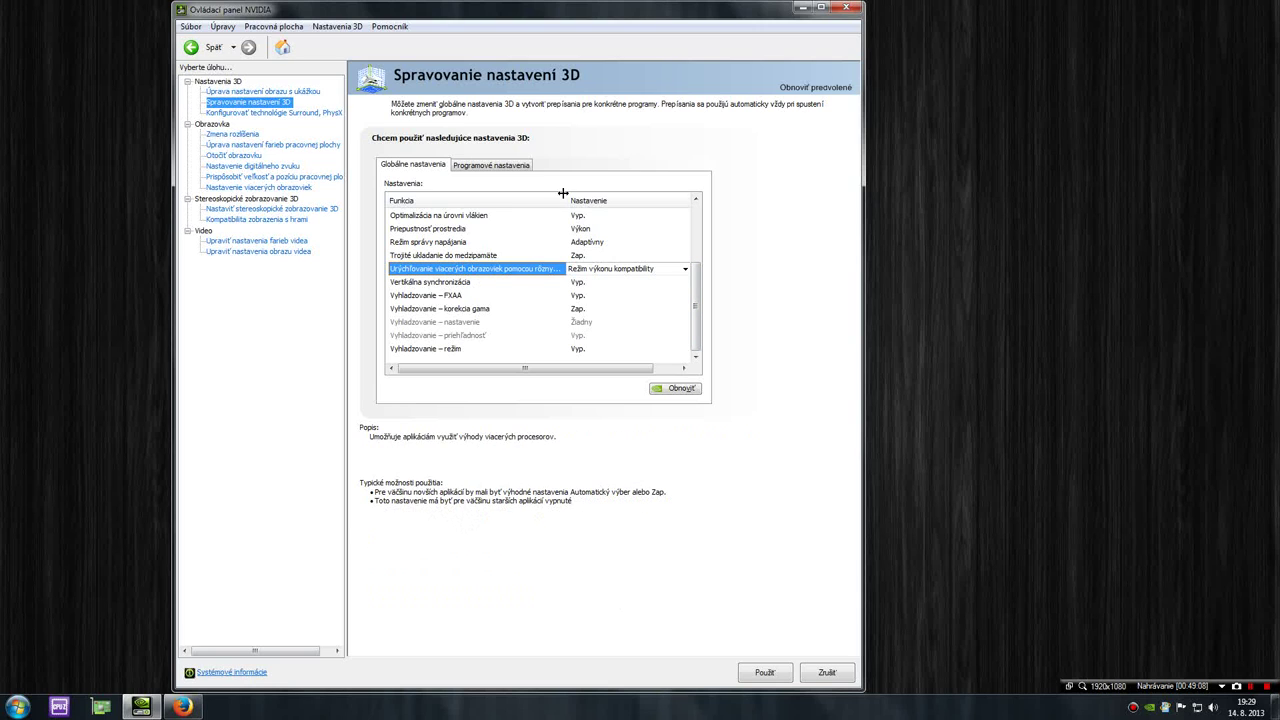
left_click_drag(563, 193, 533, 201)
left_click(594, 270)
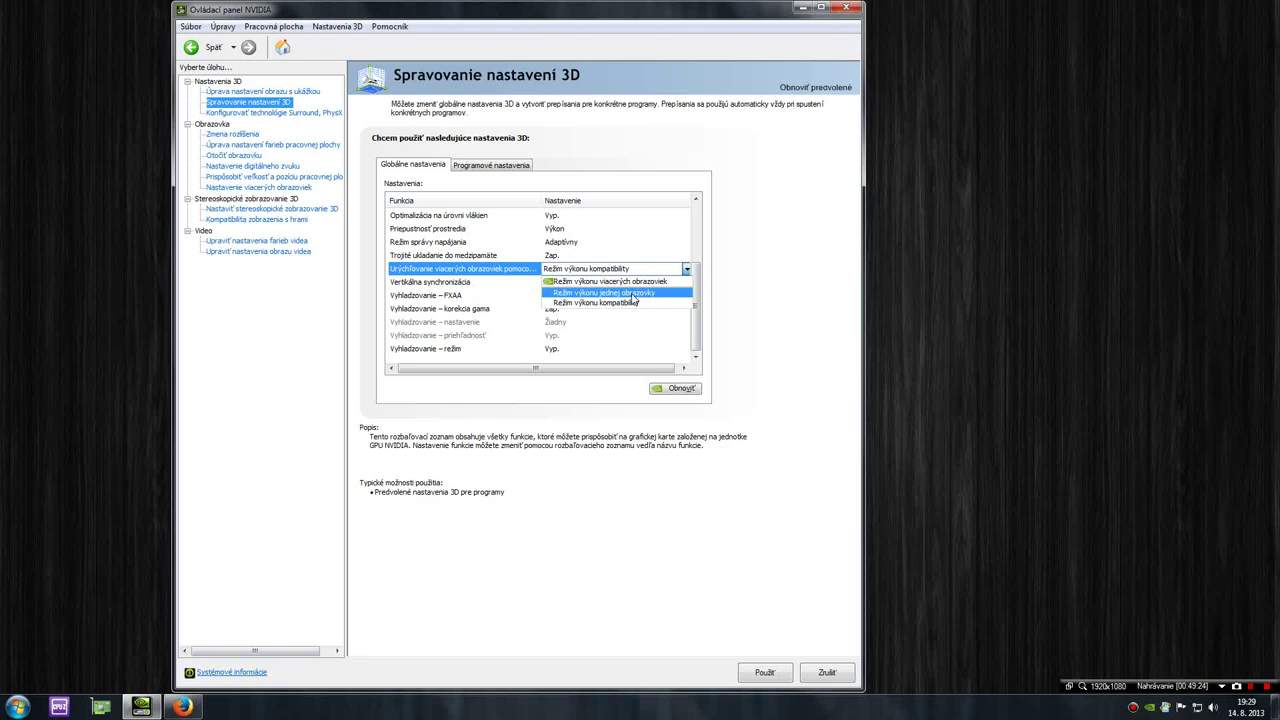
left_click(634, 297)
scroll(629, 291, "up", 2)
left_click(640, 349)
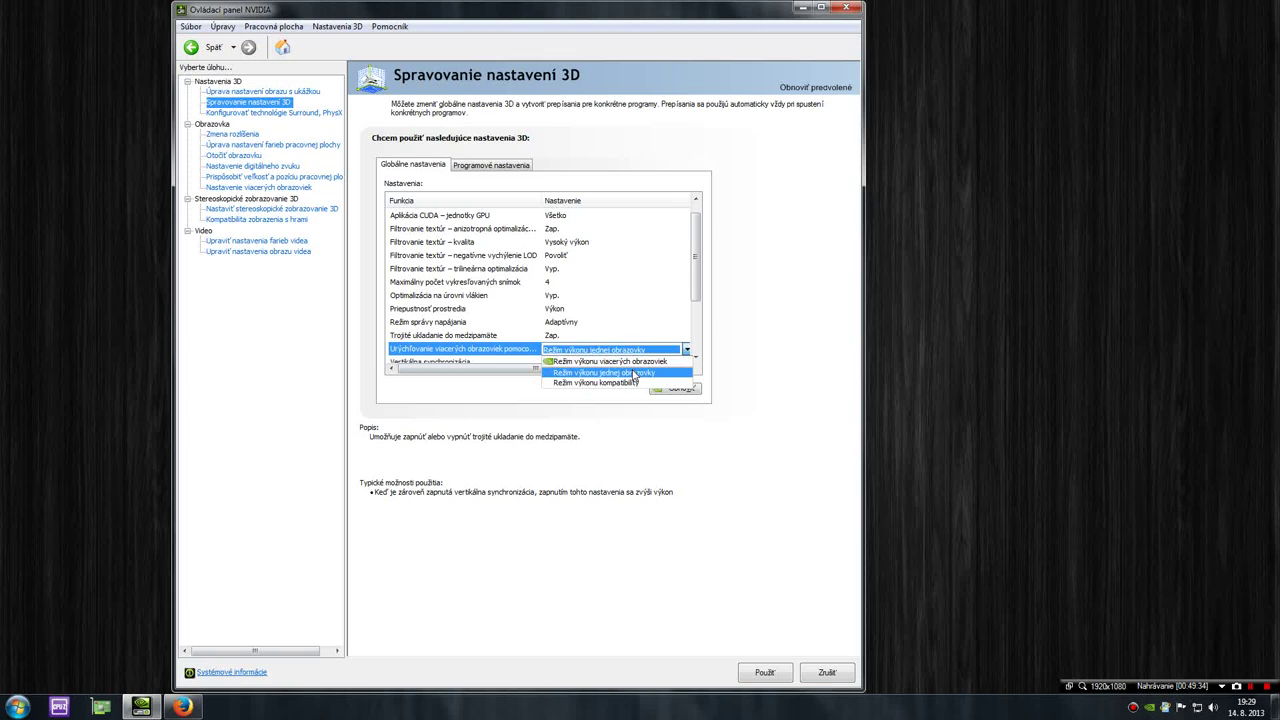
left_click(635, 374)
Set the vertical synchronization (Vertikálna synchronizácia) to Zap
left_click_drag(697, 259, 692, 320)
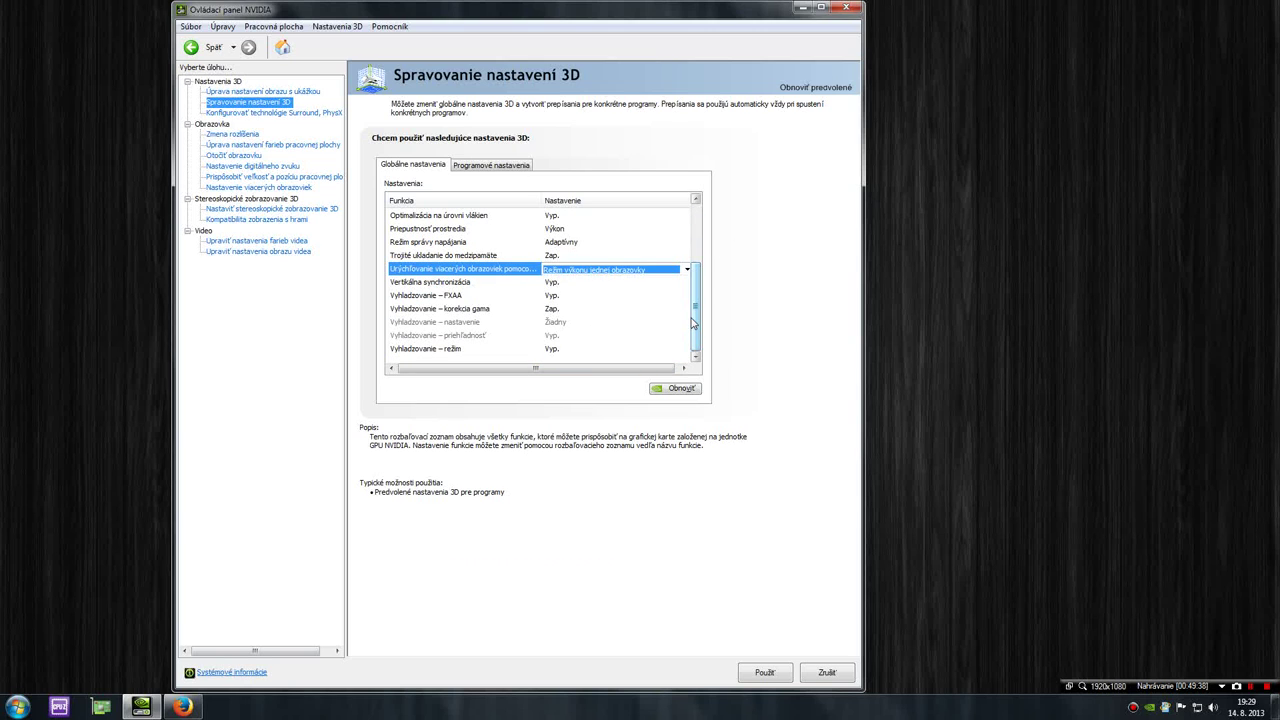
left_click(436, 284)
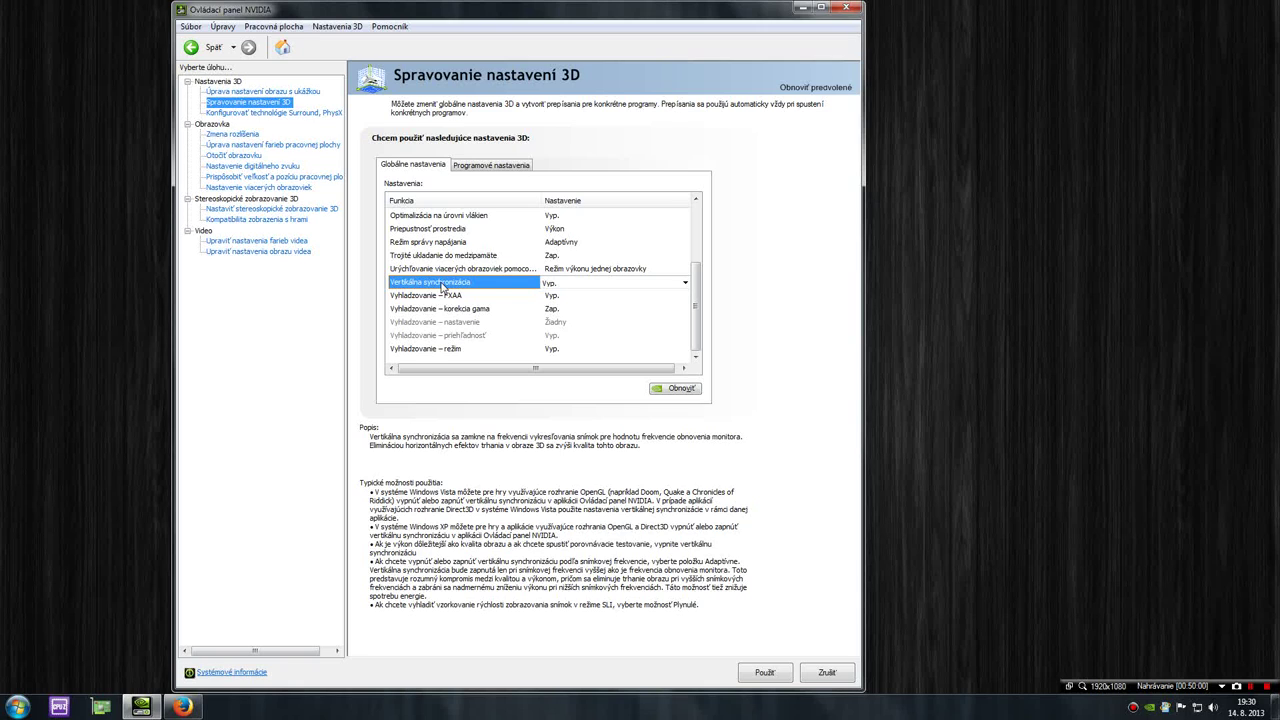
left_click(556, 284)
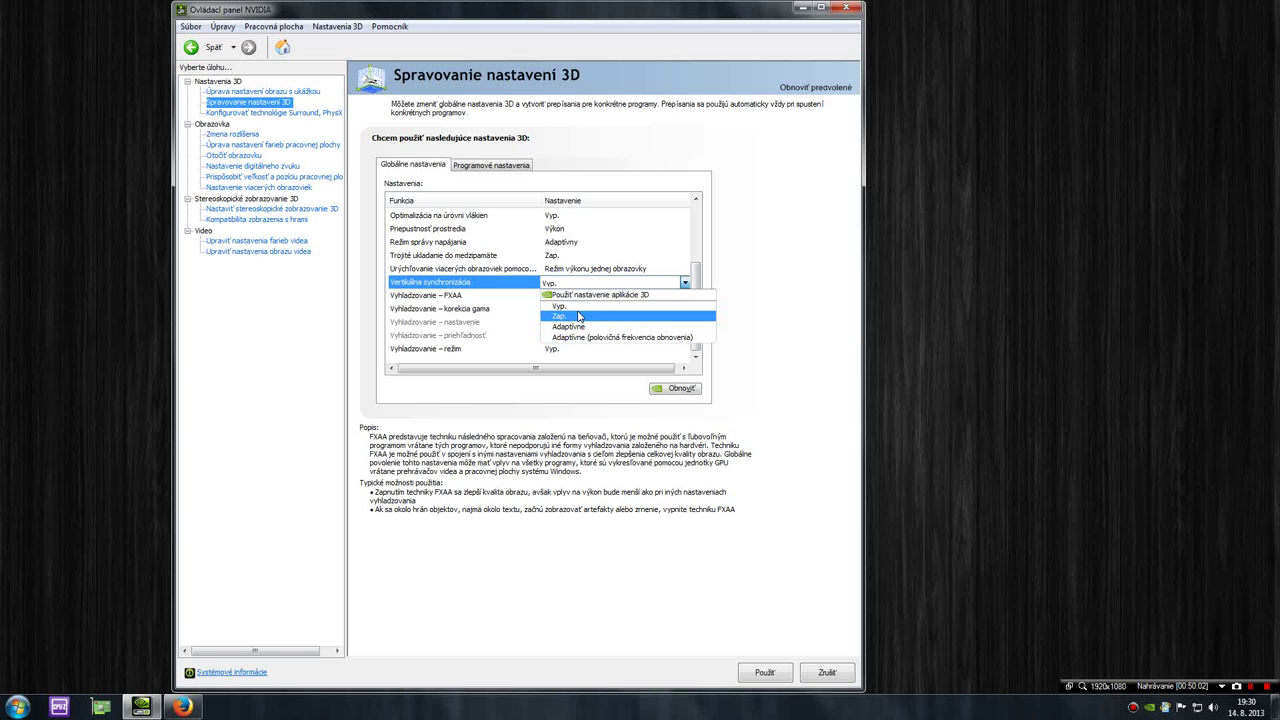
left_click(578, 316)
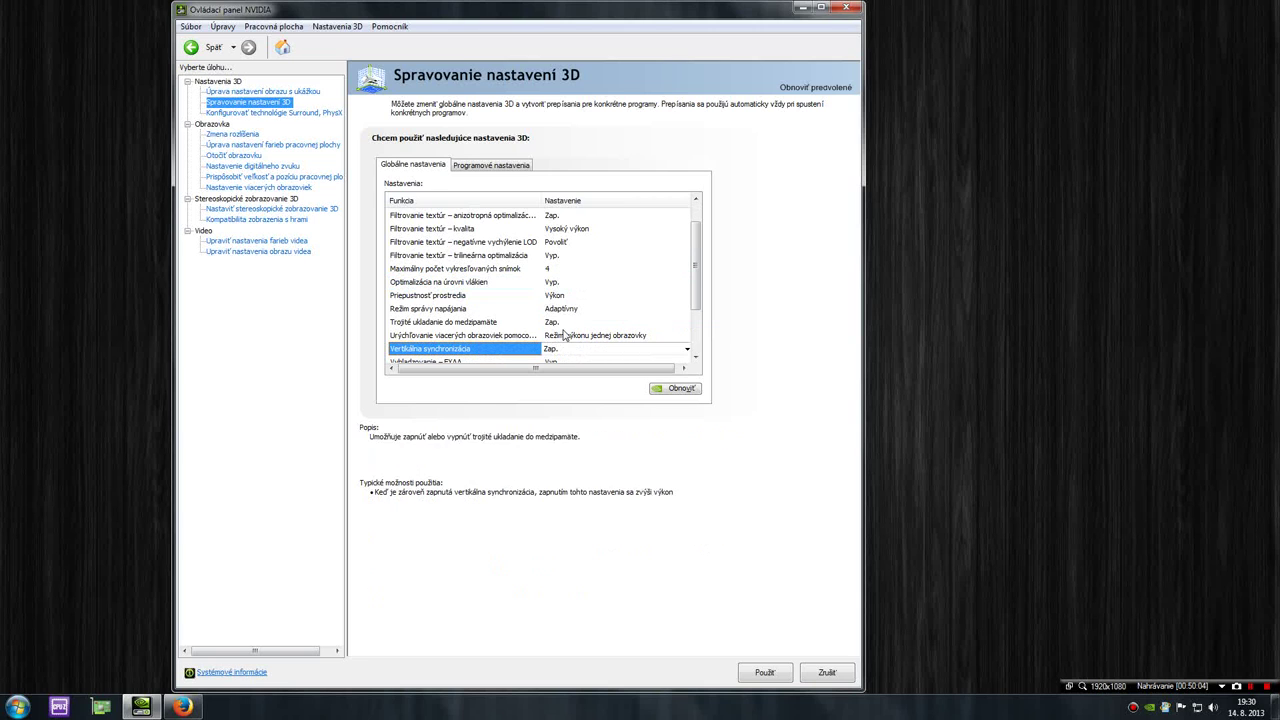
Select the FXAA setting, switch to Firefox to read the fxaa definition on the Antialiasing-skratky page, and return to the NVIDIA Control Panel
scroll(690, 290, "down", 1)
scroll(690, 290, "down", 2)
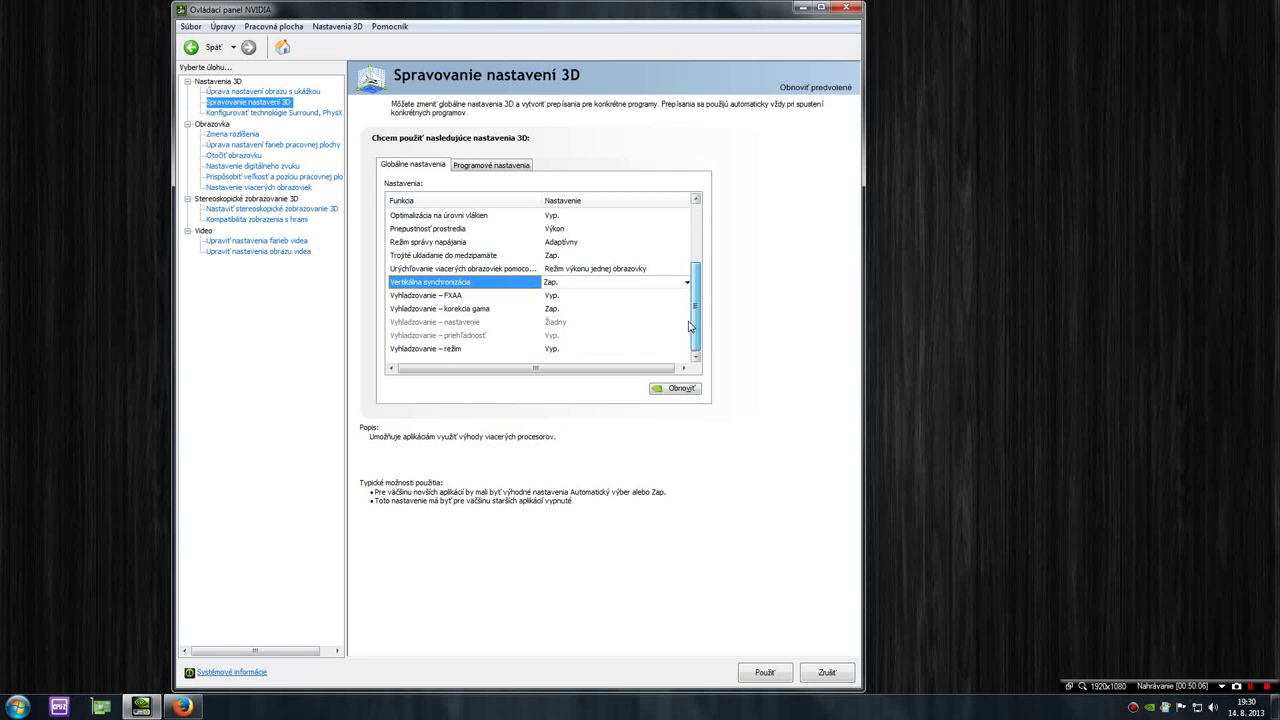
left_click(470, 296)
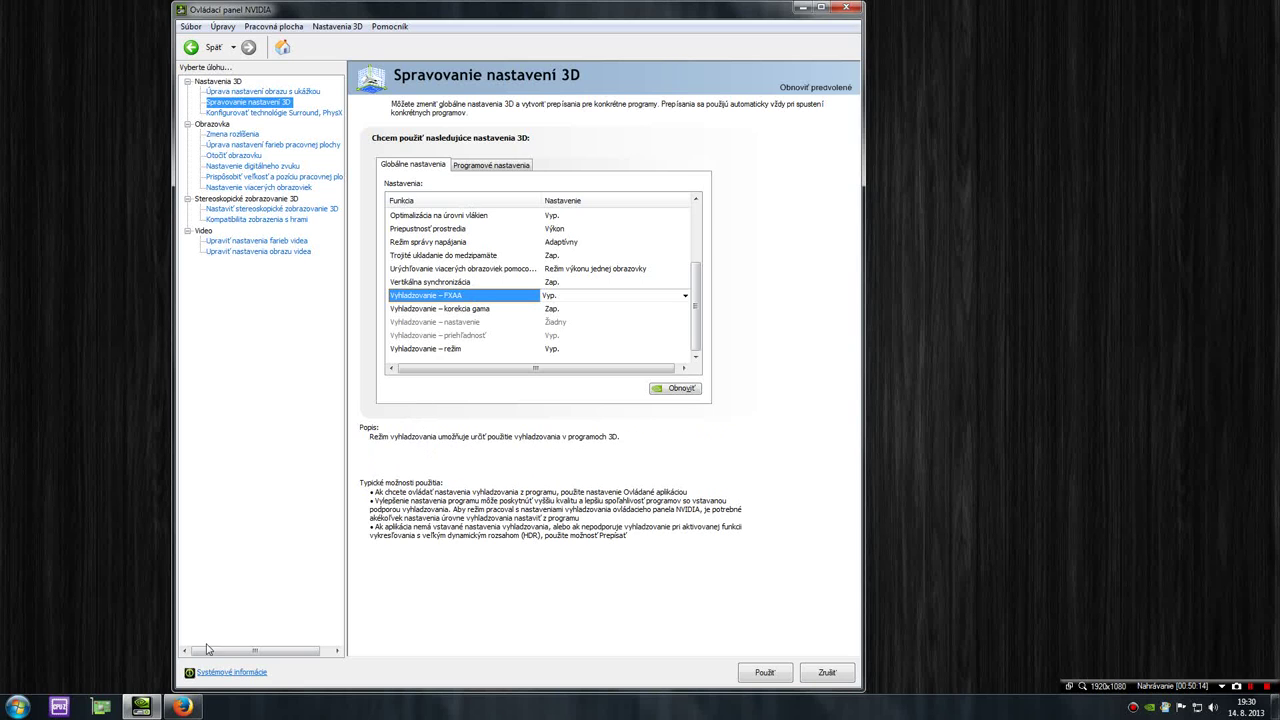
left_click(182, 707)
mouse_move(665, 128)
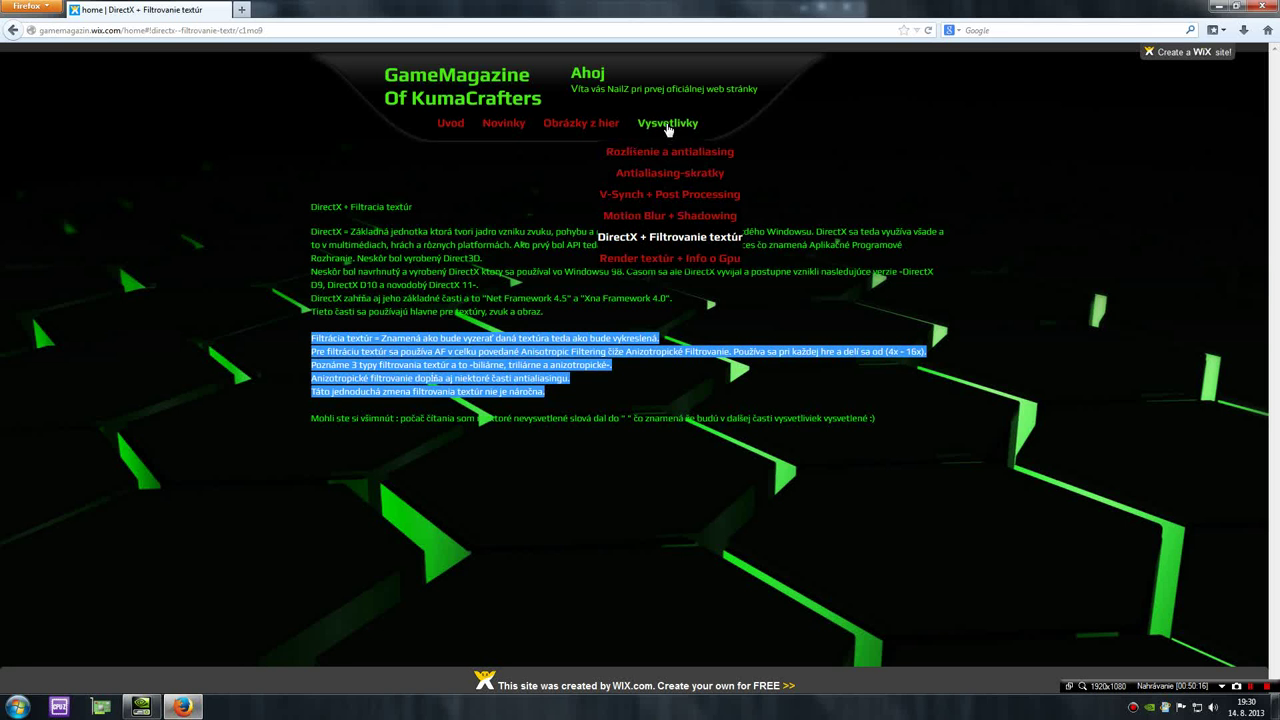
left_click(672, 178)
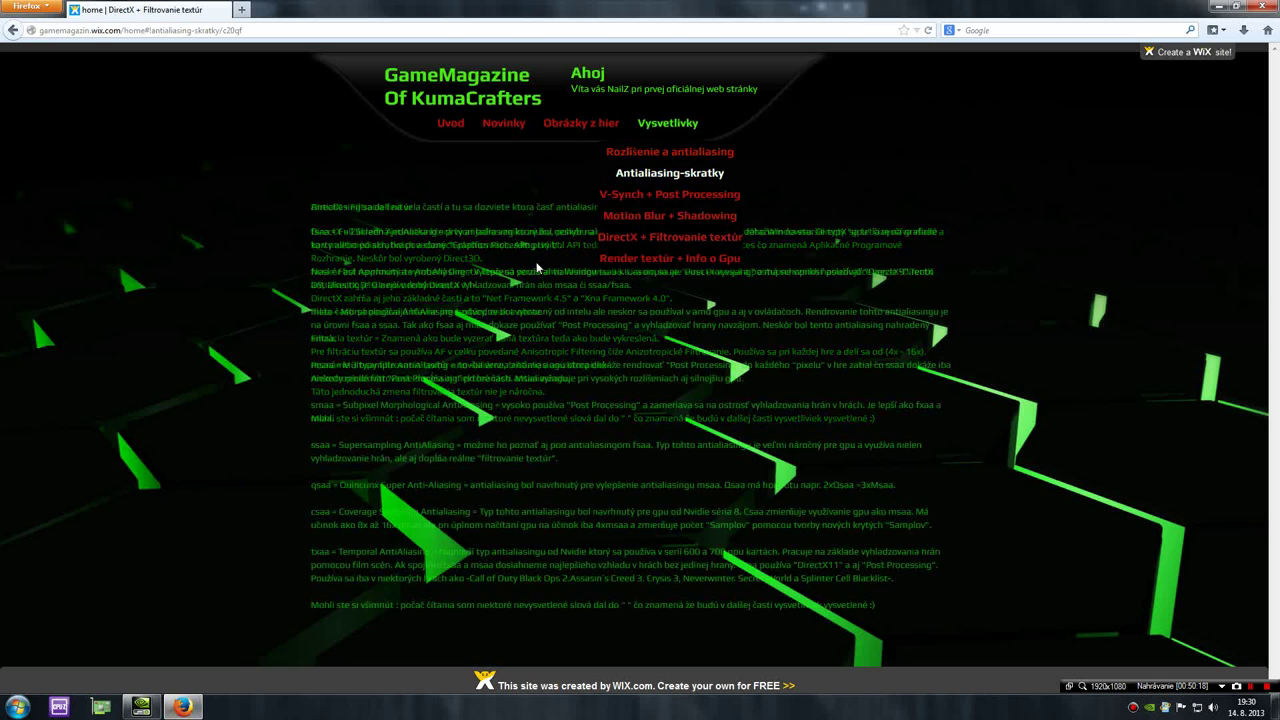
left_click_drag(313, 273, 630, 291)
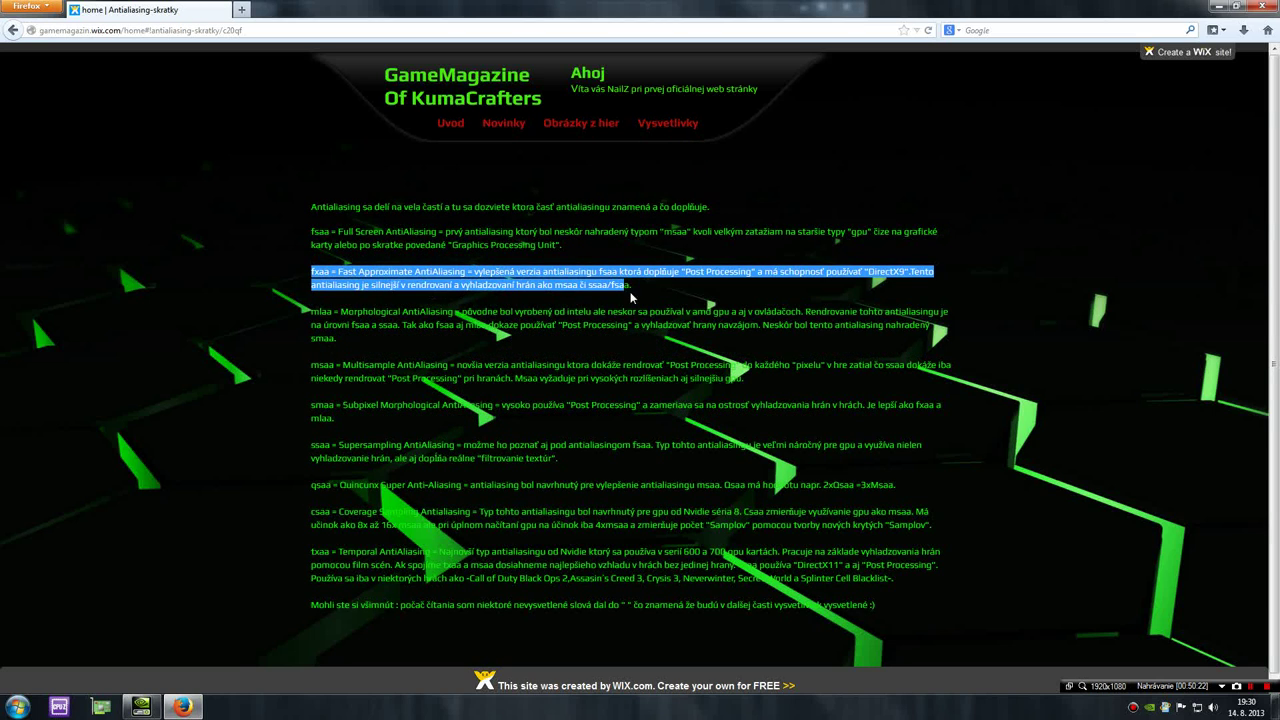
left_click(643, 292)
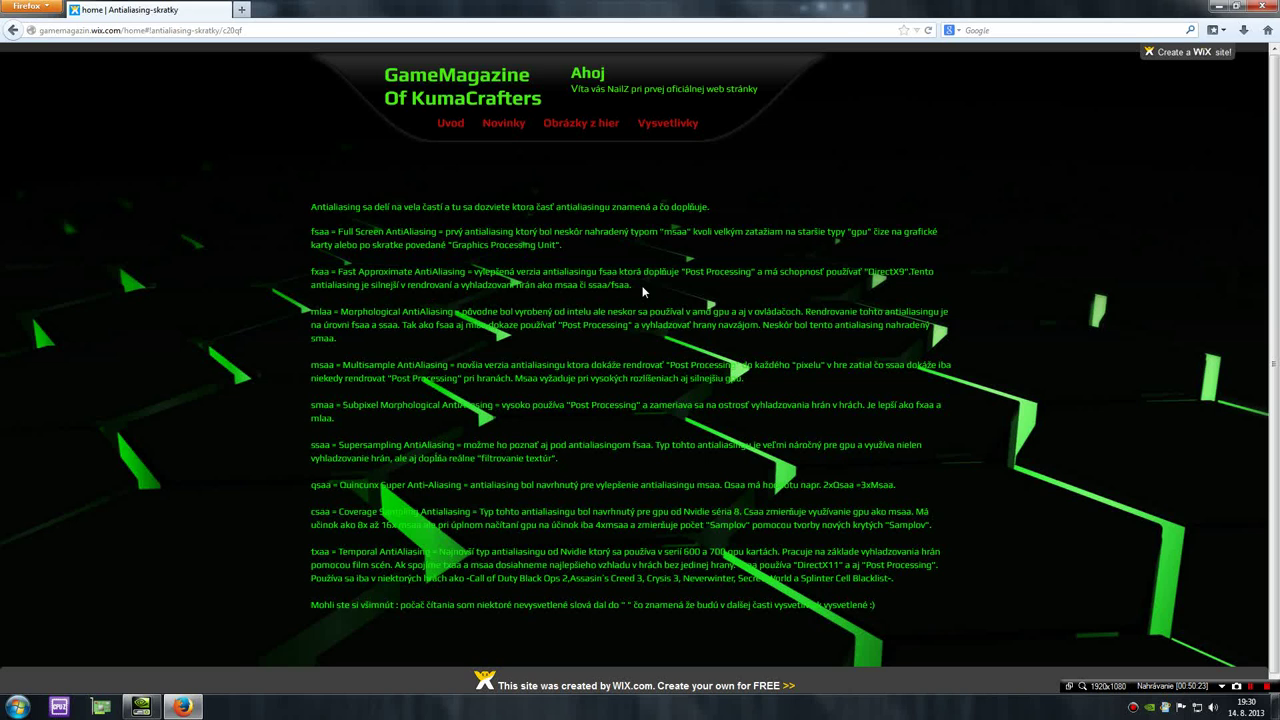
left_click(1219, 6)
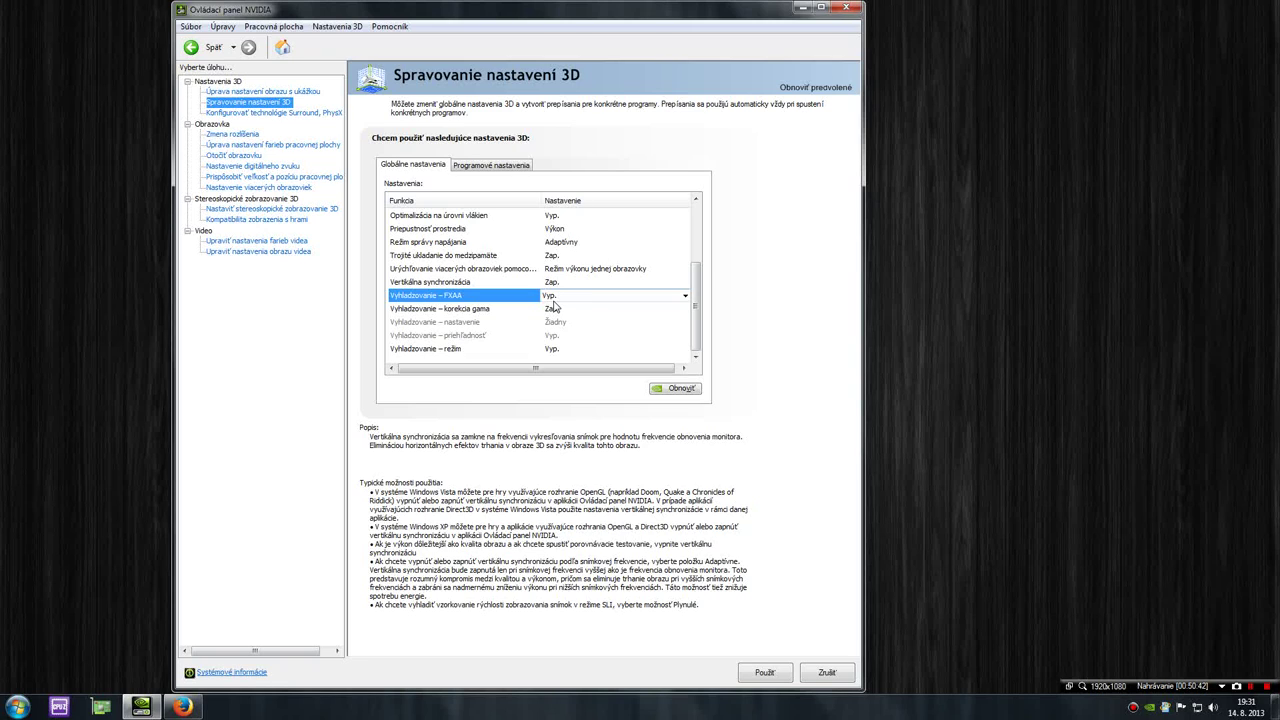
Look at the antialiasing gamma correction and set the antialiasing mode (Vyhladzovanie – režim) to Ovládané aplikáciou
left_click(494, 311)
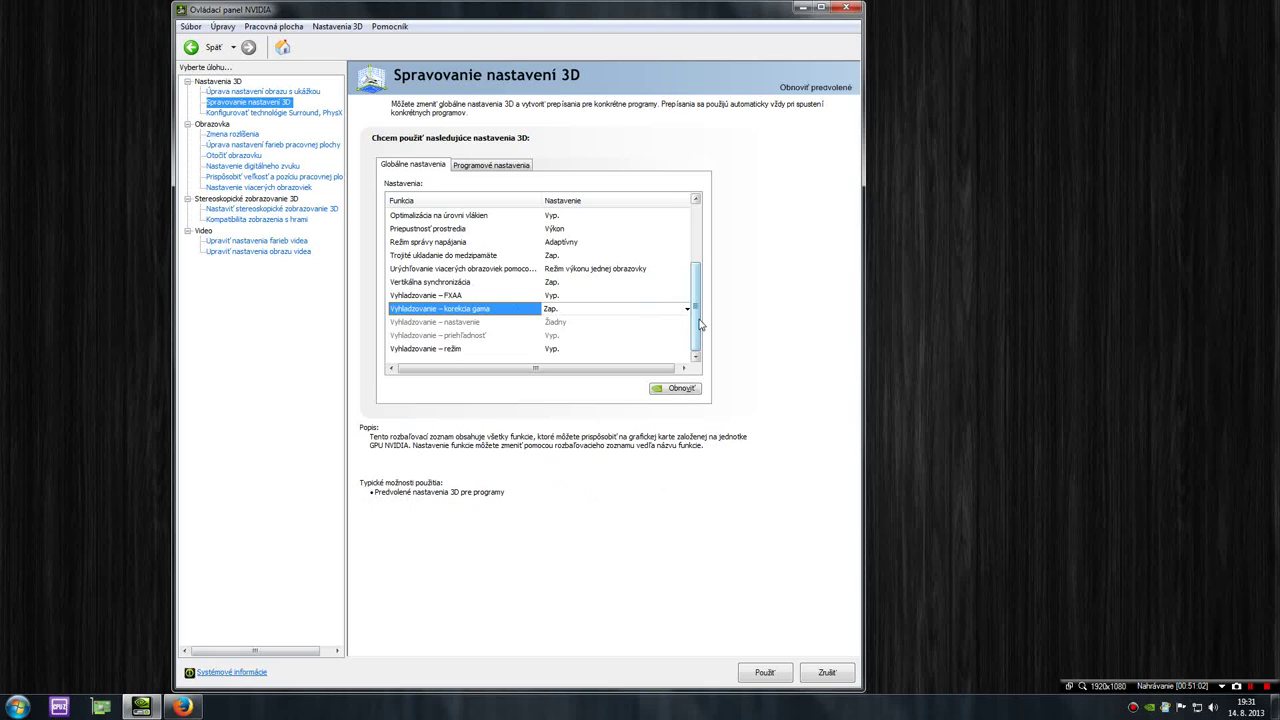
left_click(457, 350)
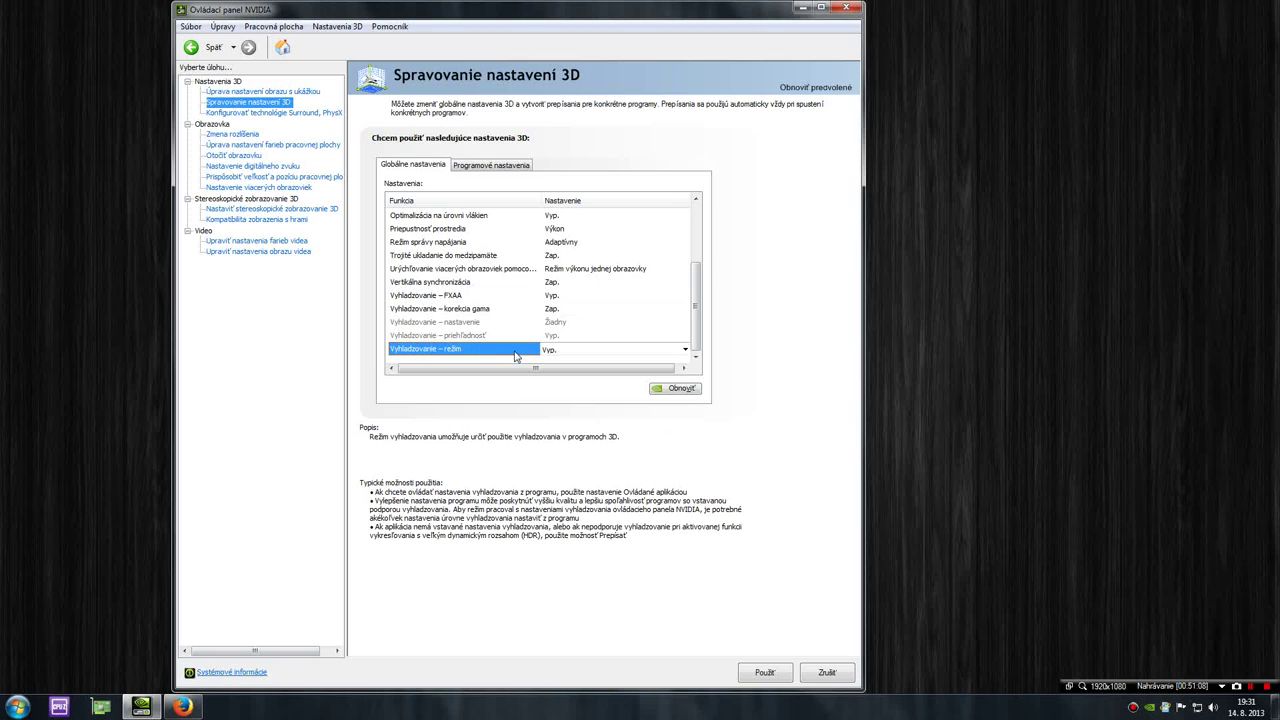
left_click(556, 352)
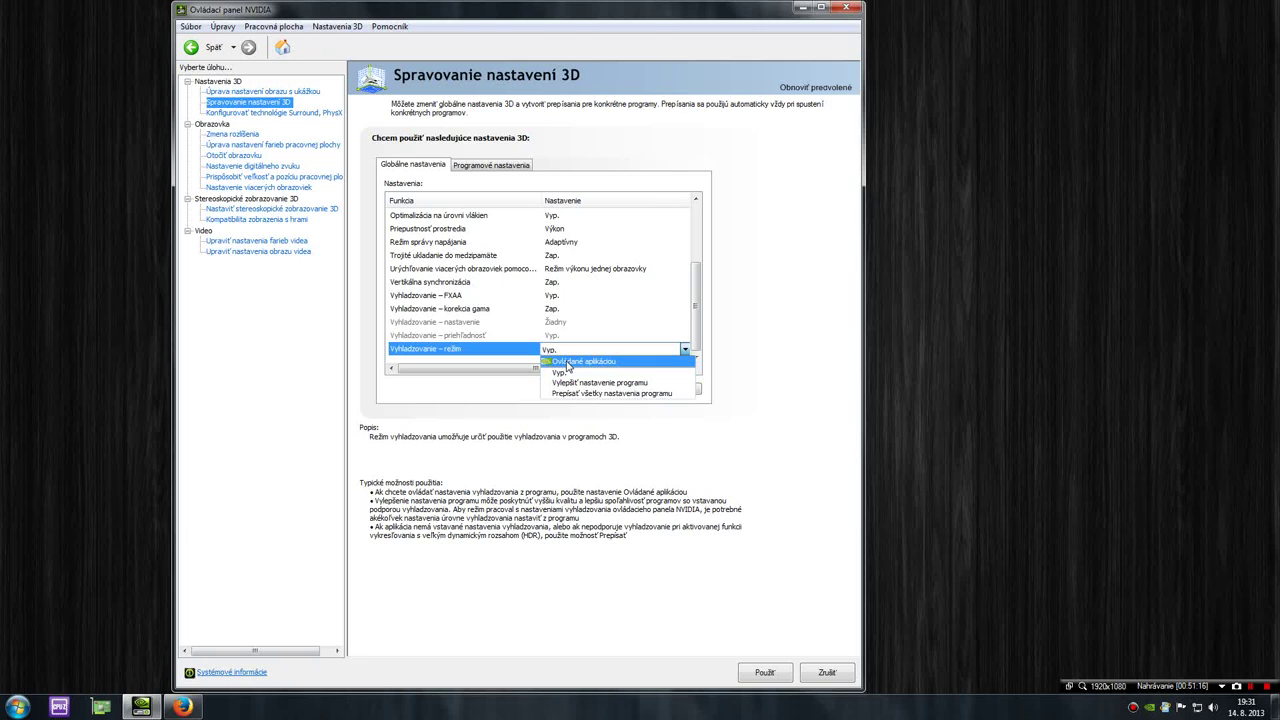
left_click(560, 361)
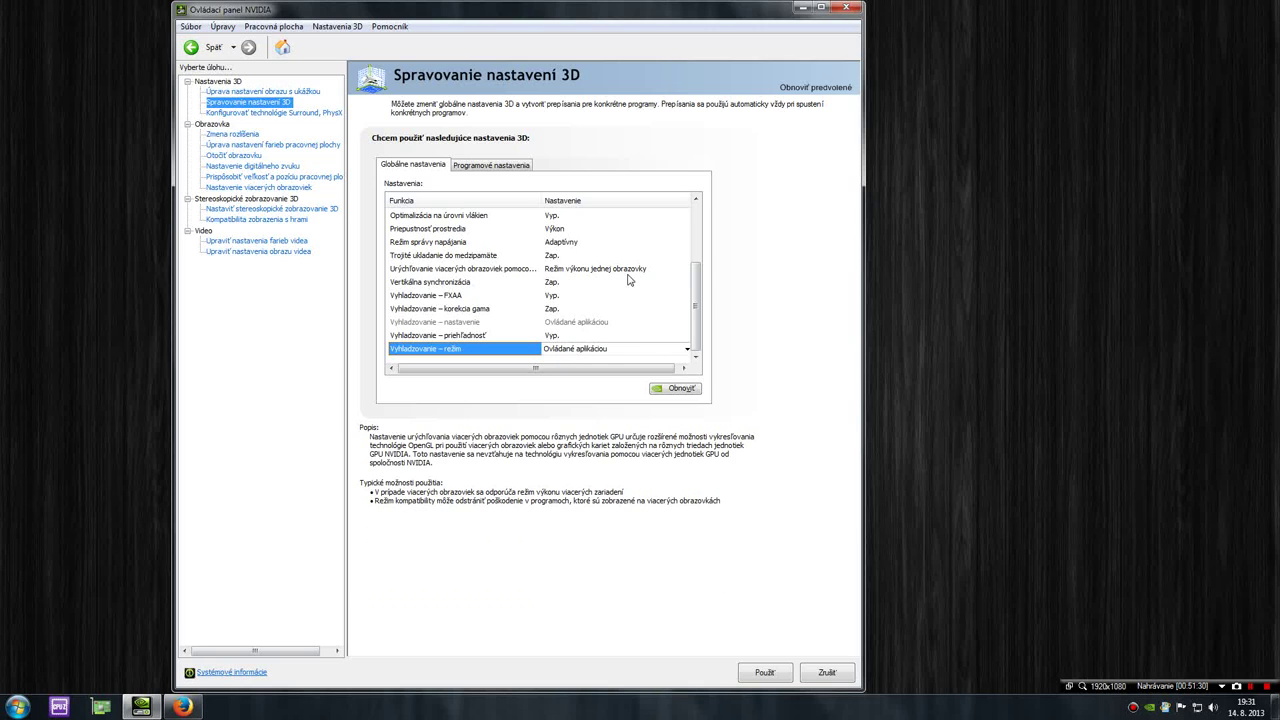
Review the full list of global 3D settings, apply the changes and close the NVIDIA Control Panel
scroll(698, 290, "up", 1)
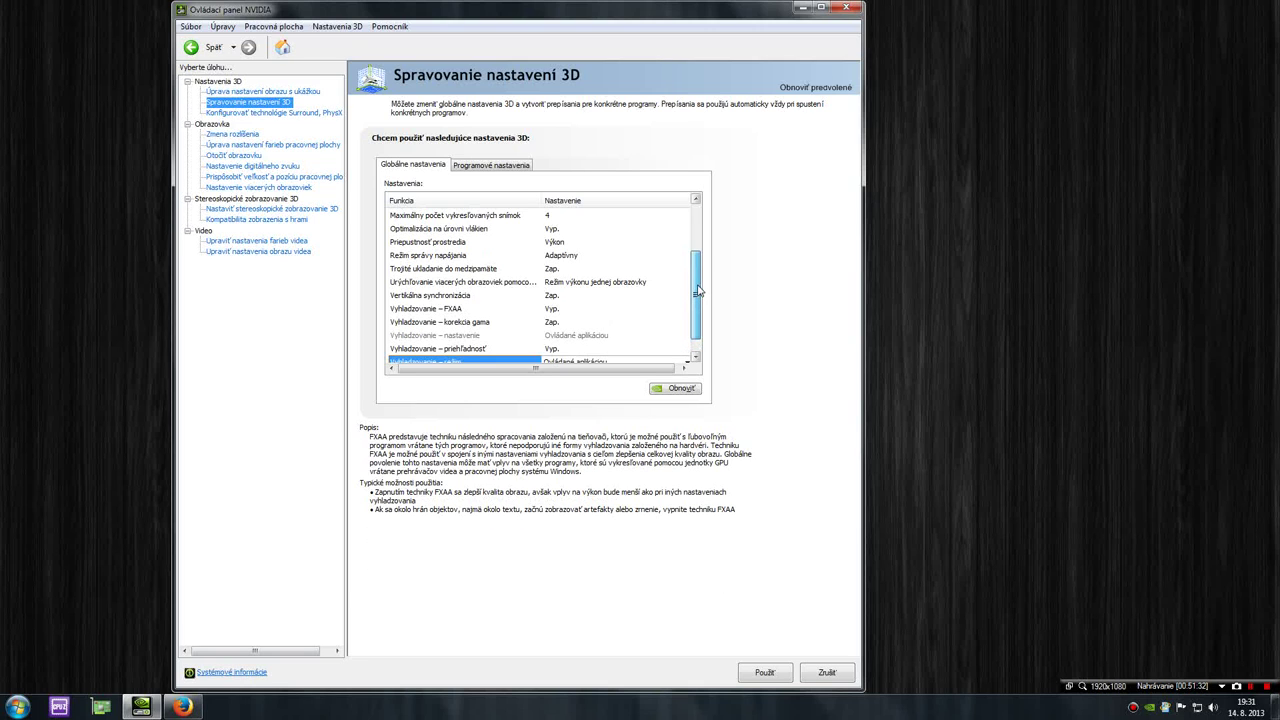
scroll(698, 290, "up", 6)
scroll(702, 283, "down", 4)
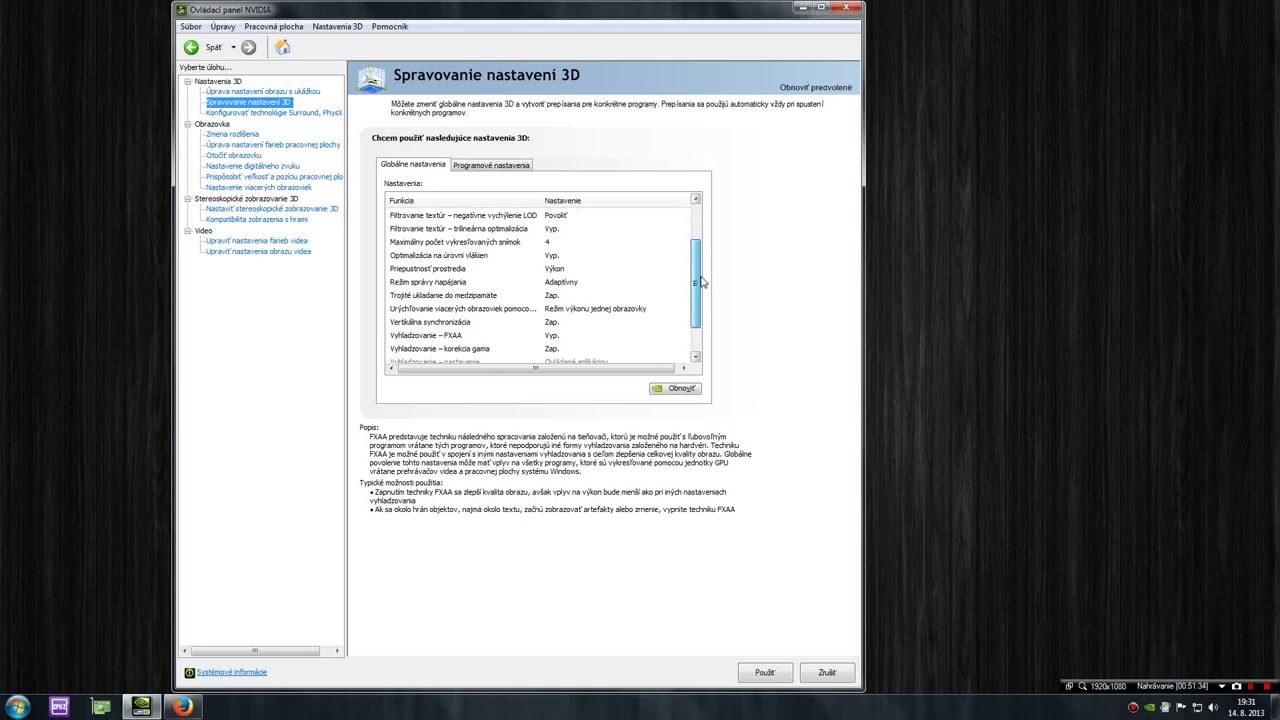
scroll(700, 283, "down", 3)
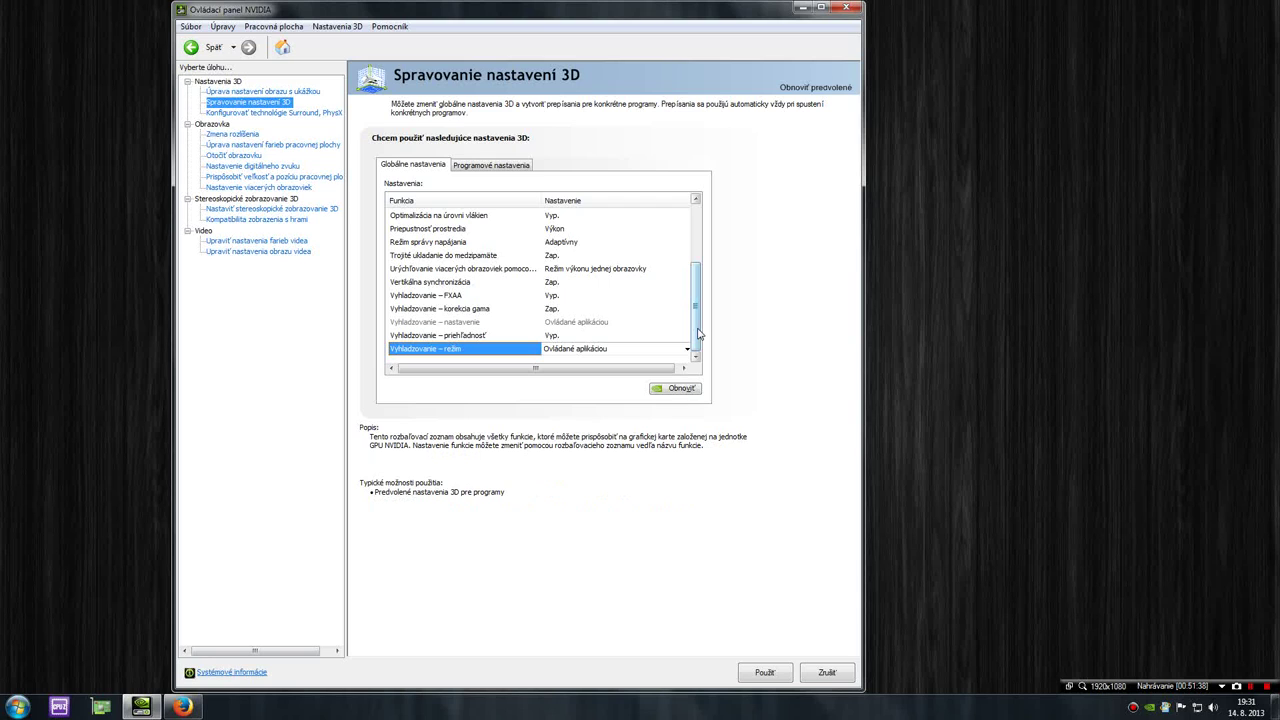
left_click(744, 677)
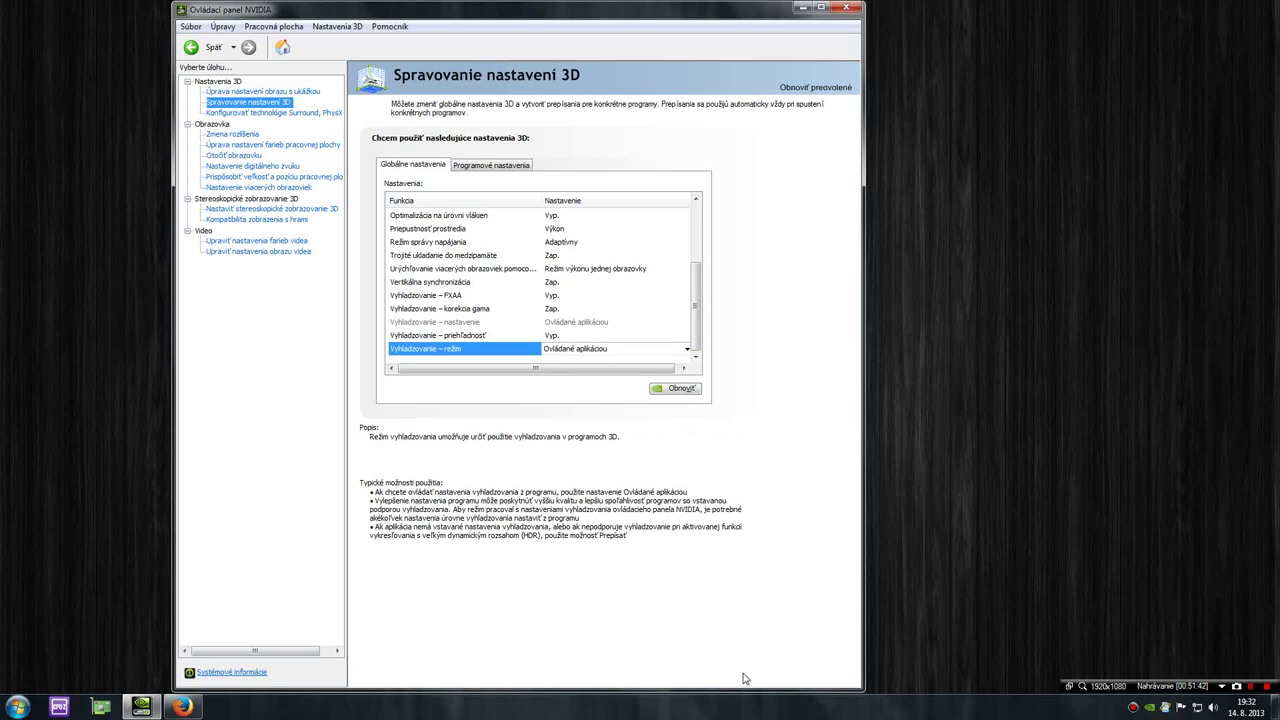
left_click(845, 12)
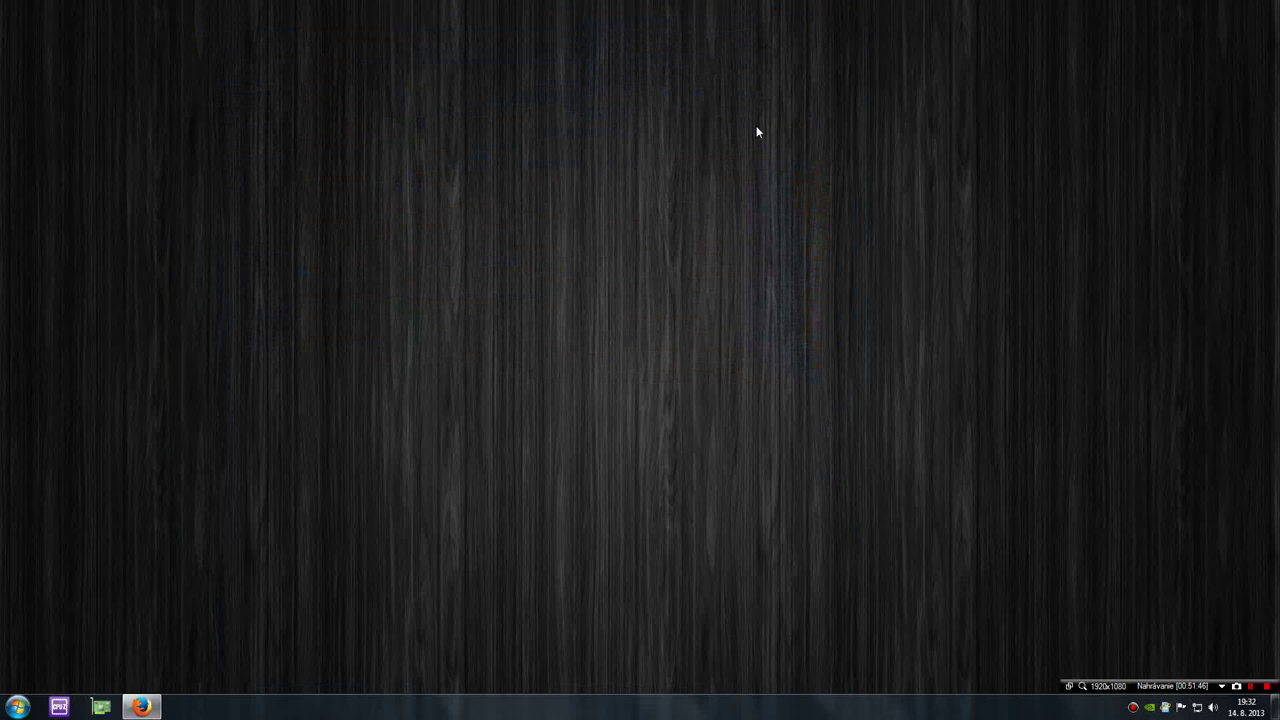